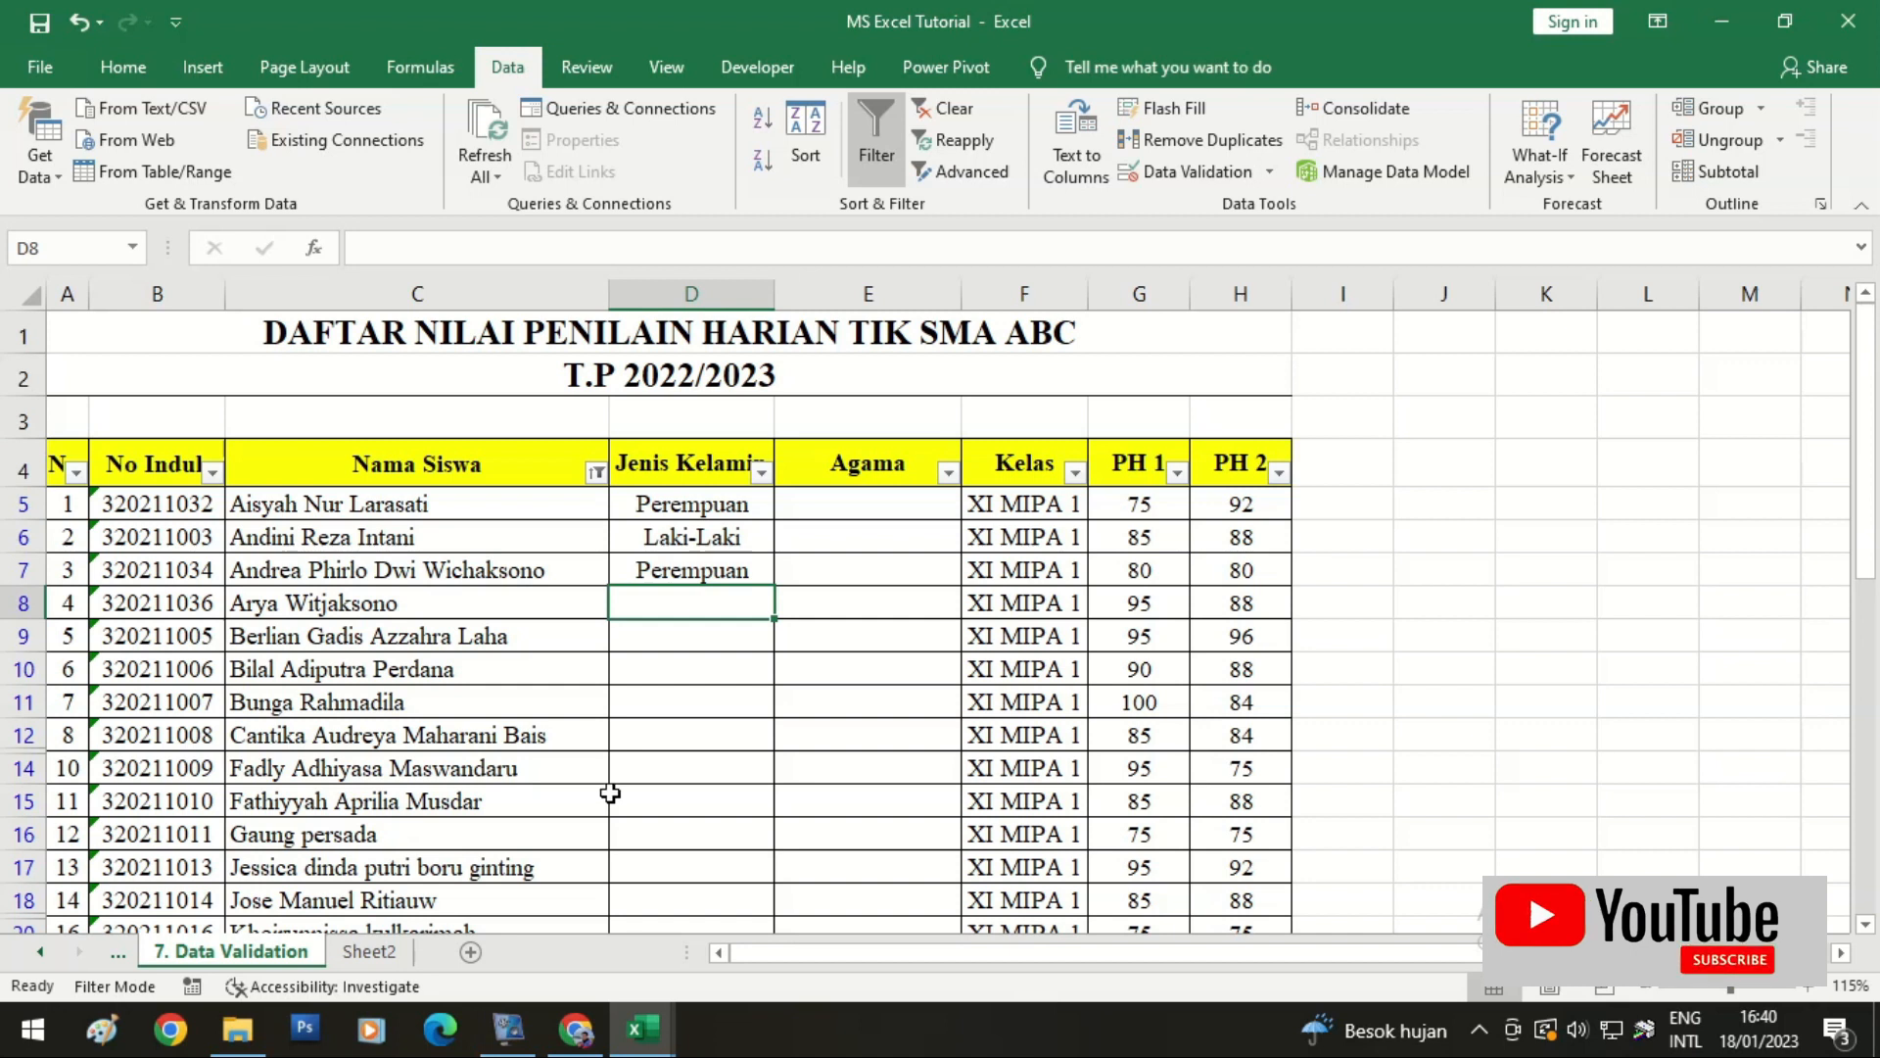
Step: Examine the existing gender entries in the Jenis Kelamin column for the first students
left_click(689, 510)
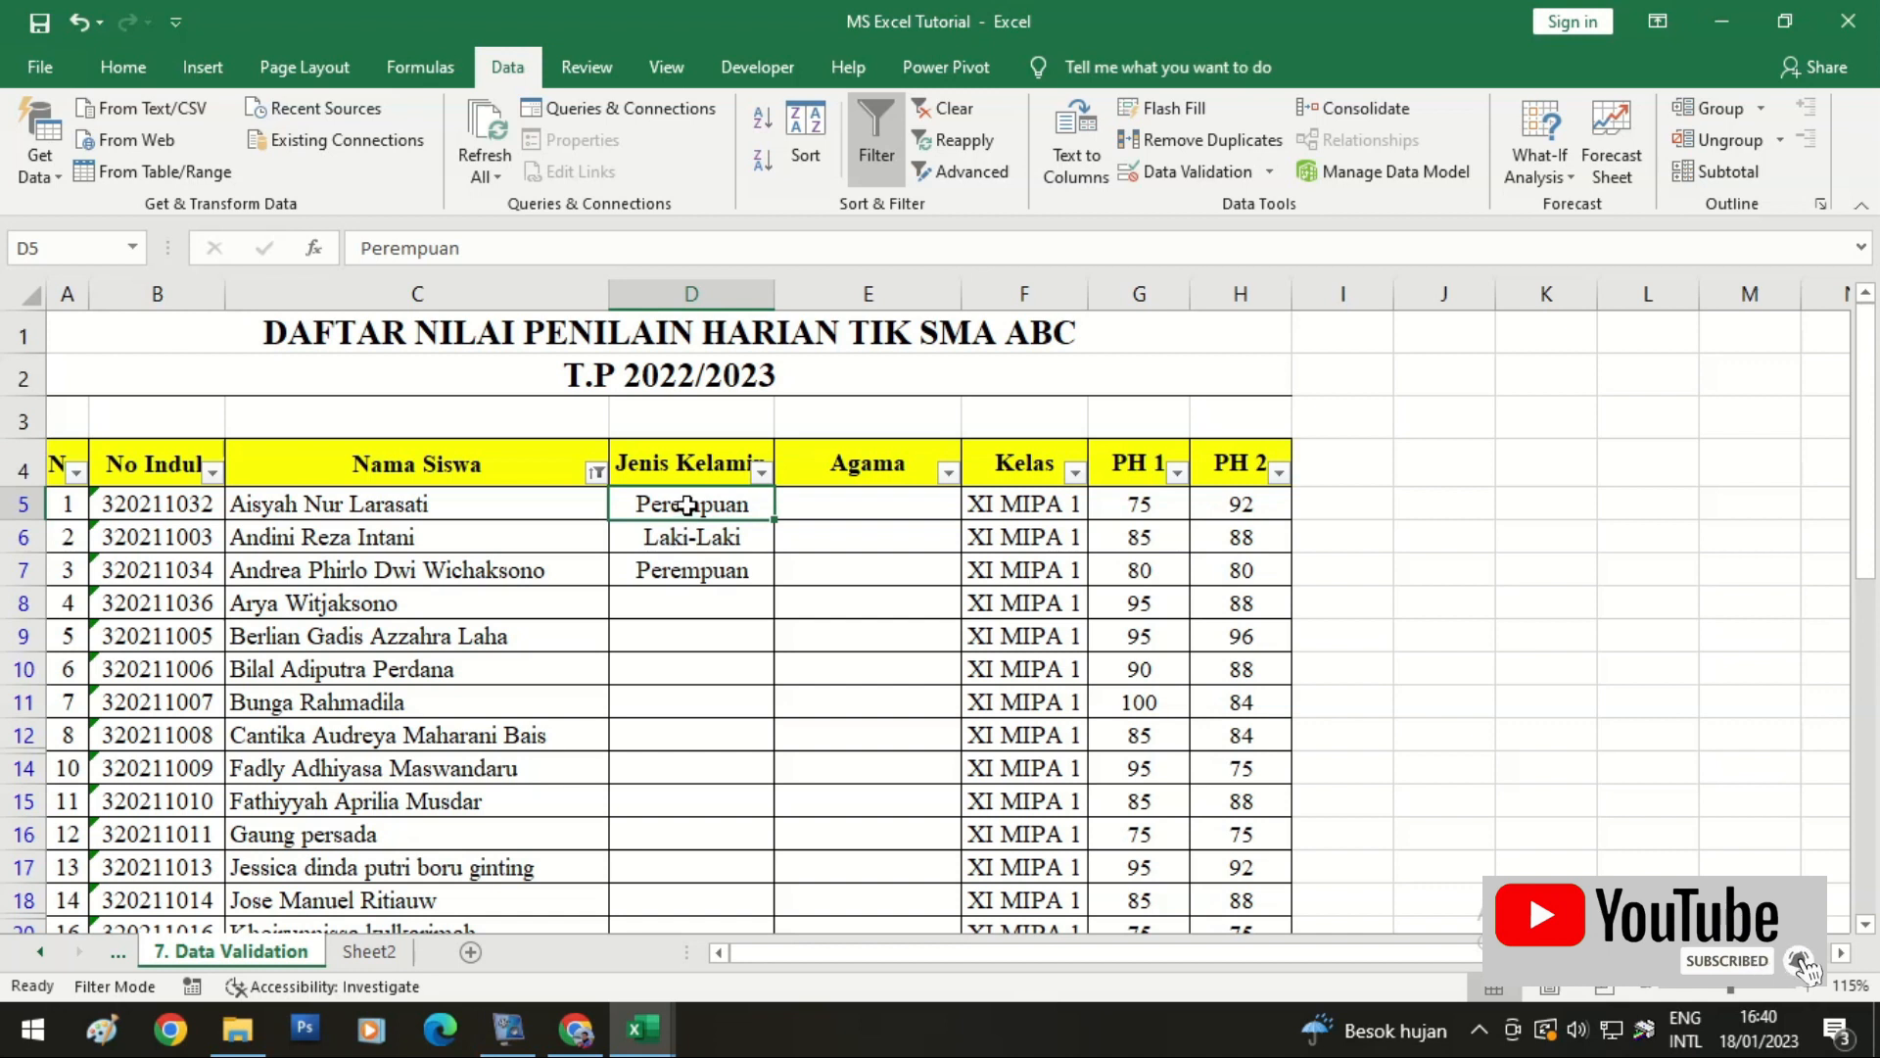
left_click(506, 507)
left_click(655, 505)
left_click(727, 550)
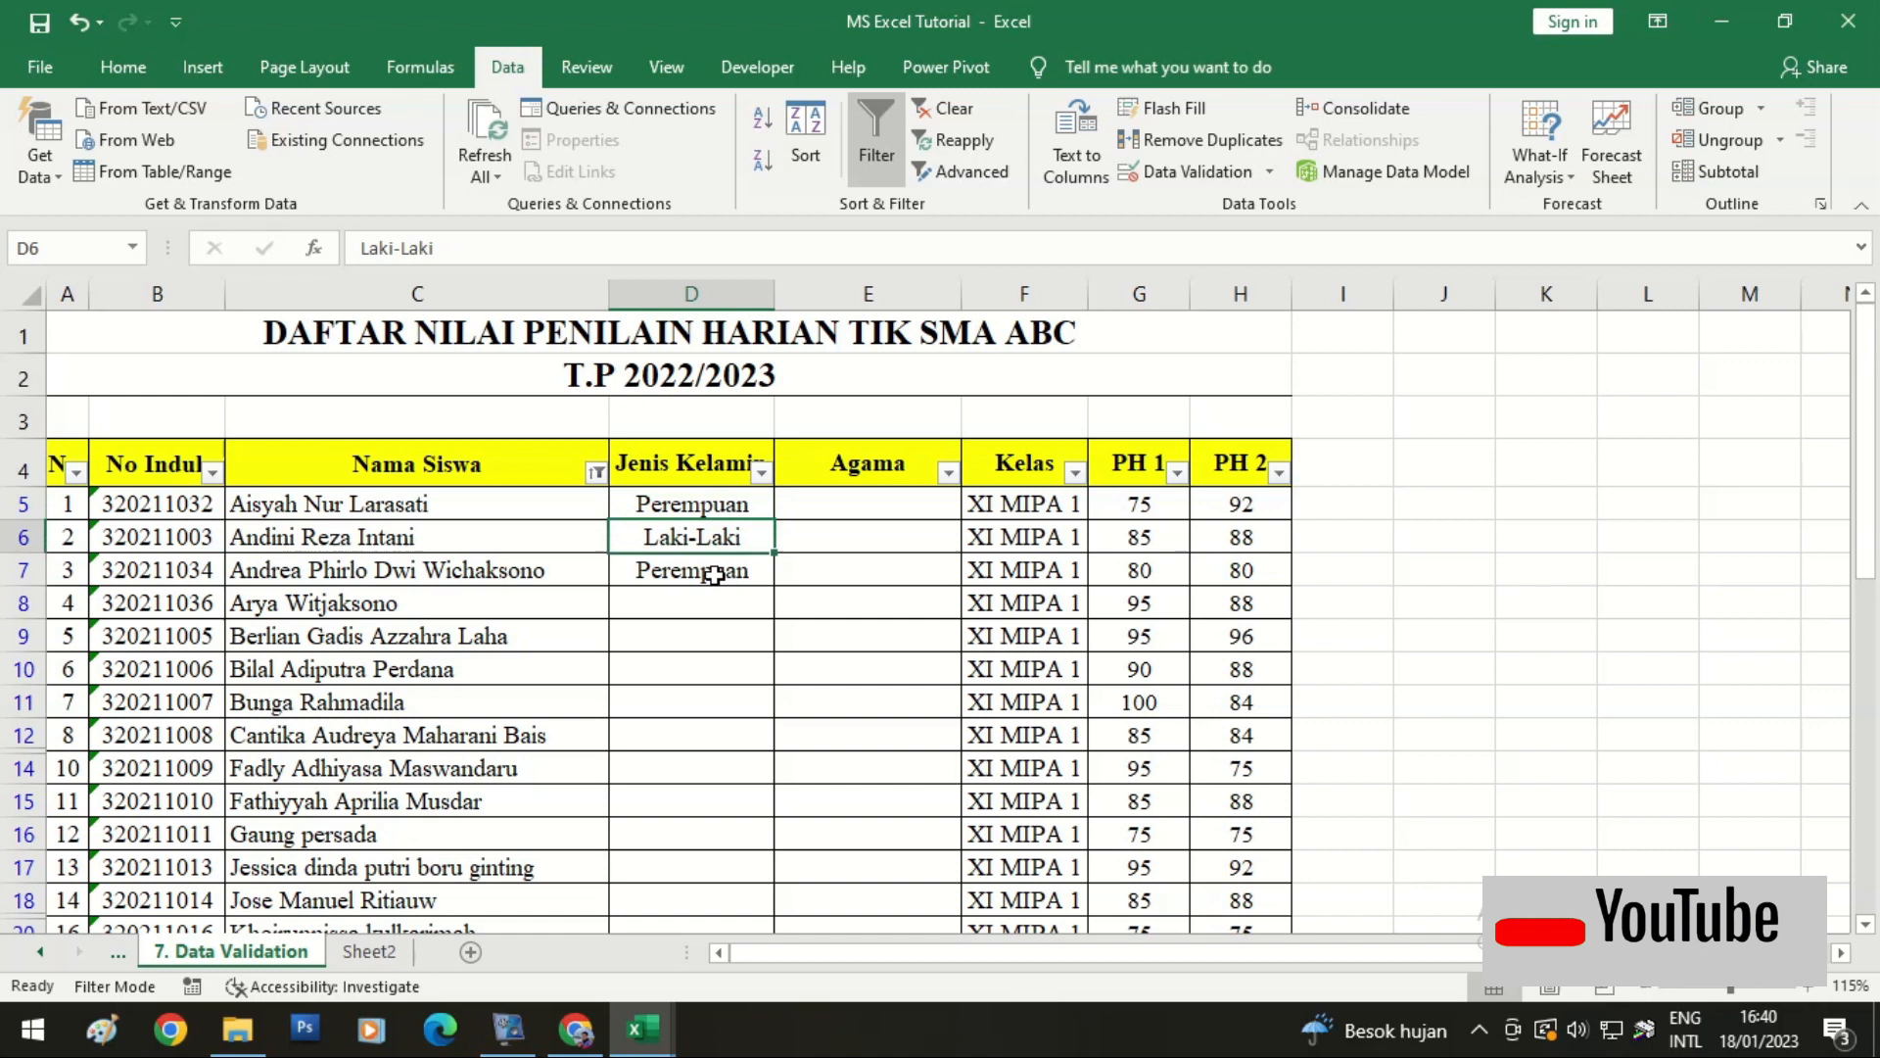
left_click(710, 578)
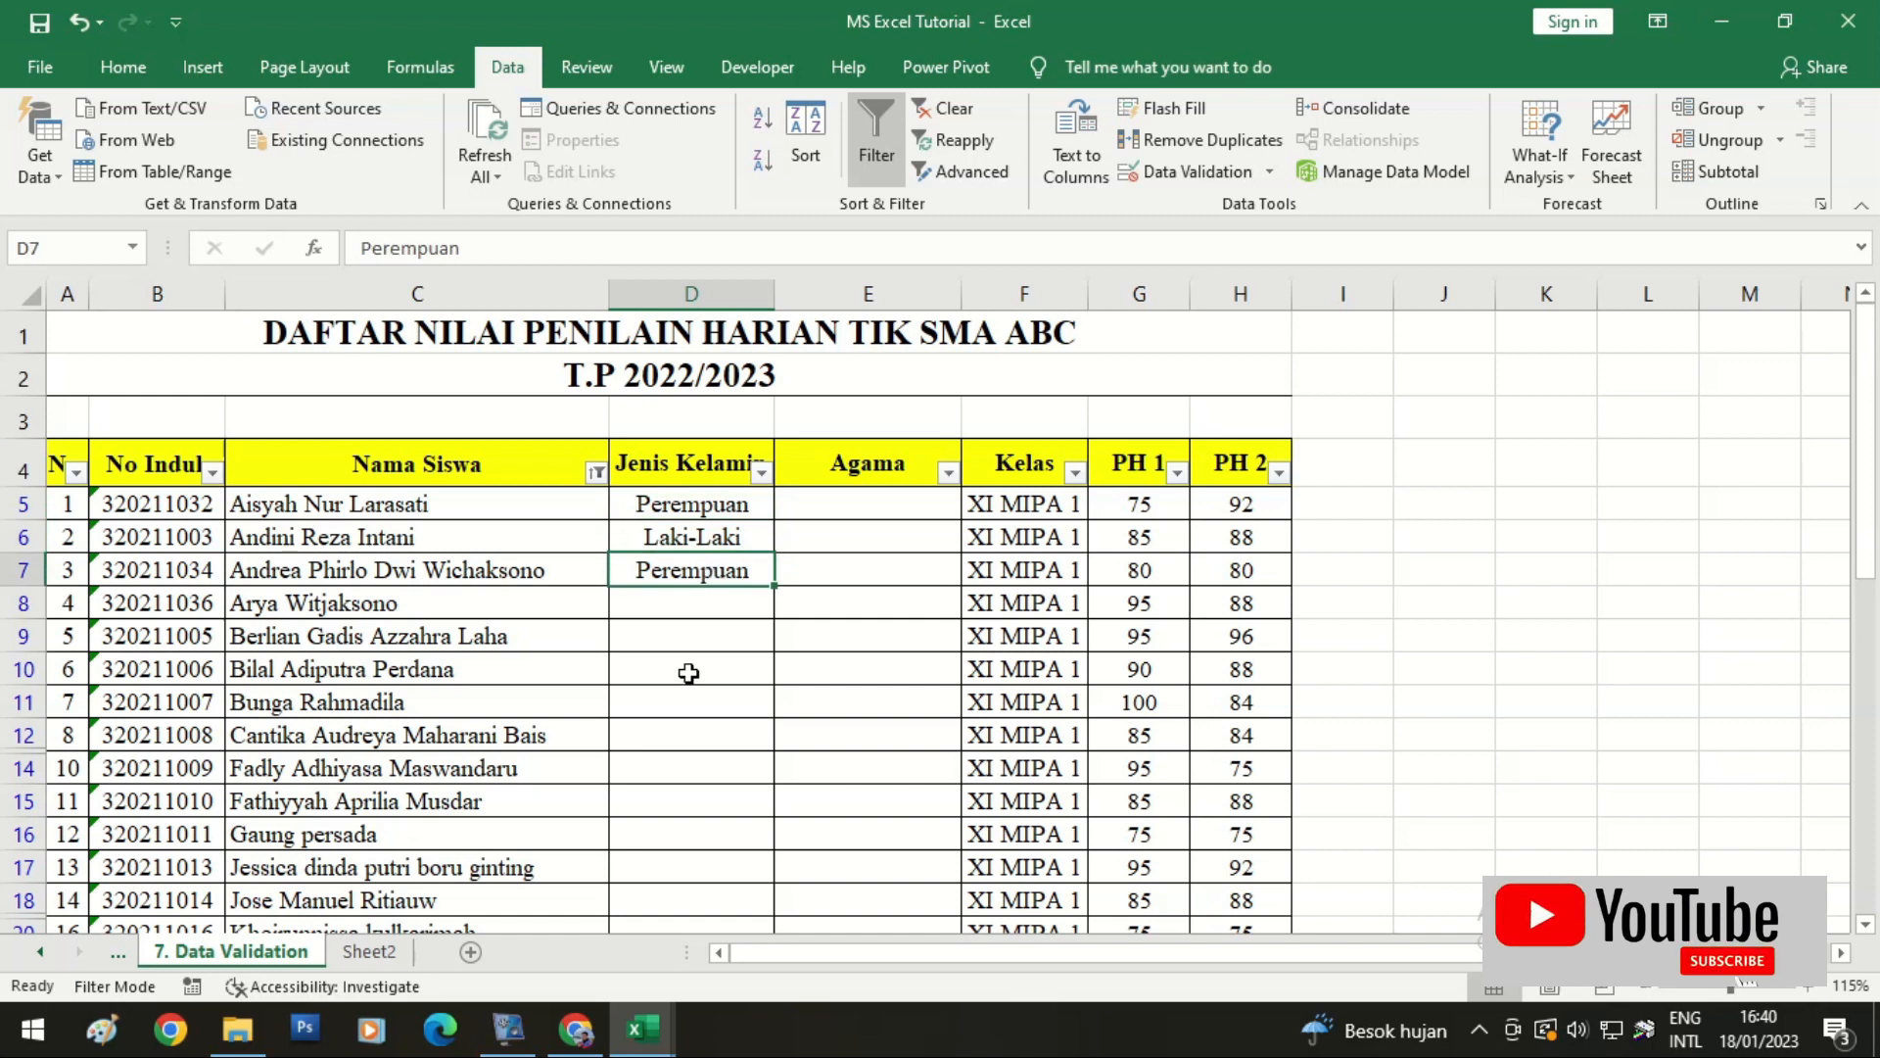
left_click(722, 538)
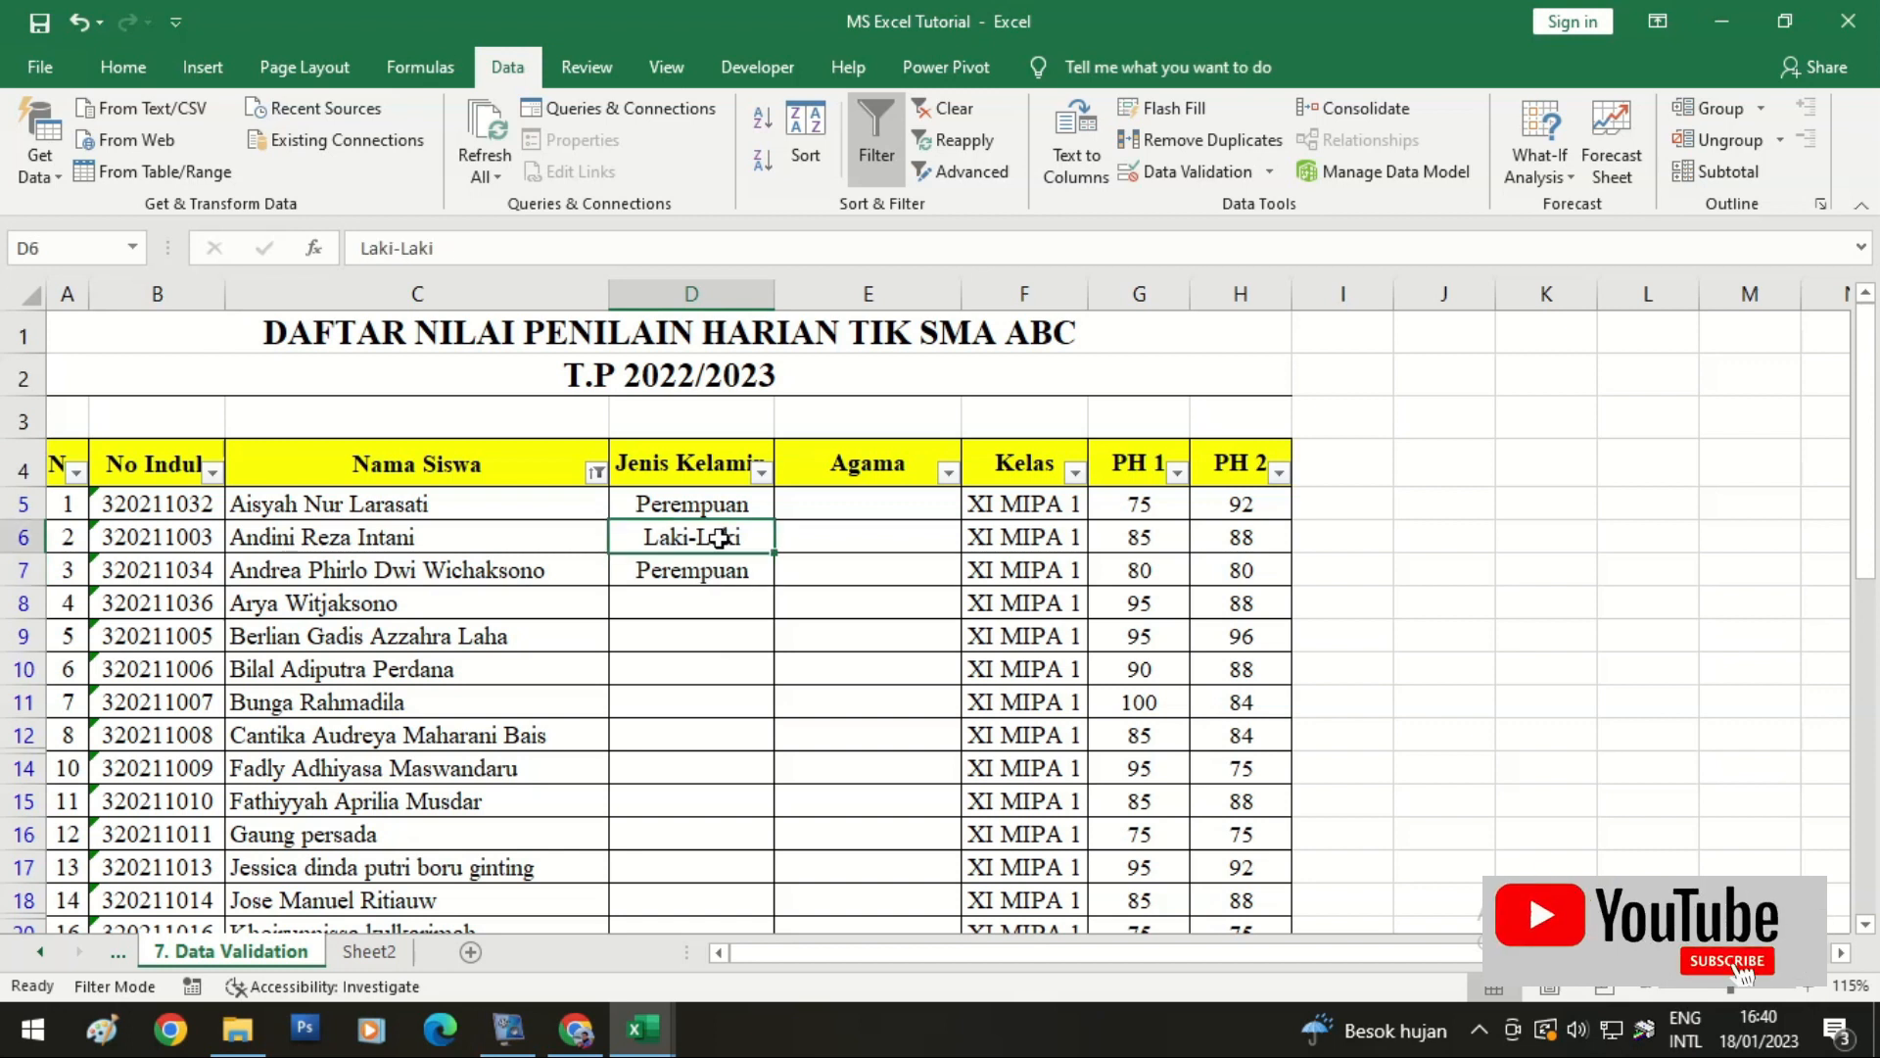
left_click(710, 570)
left_click(709, 603)
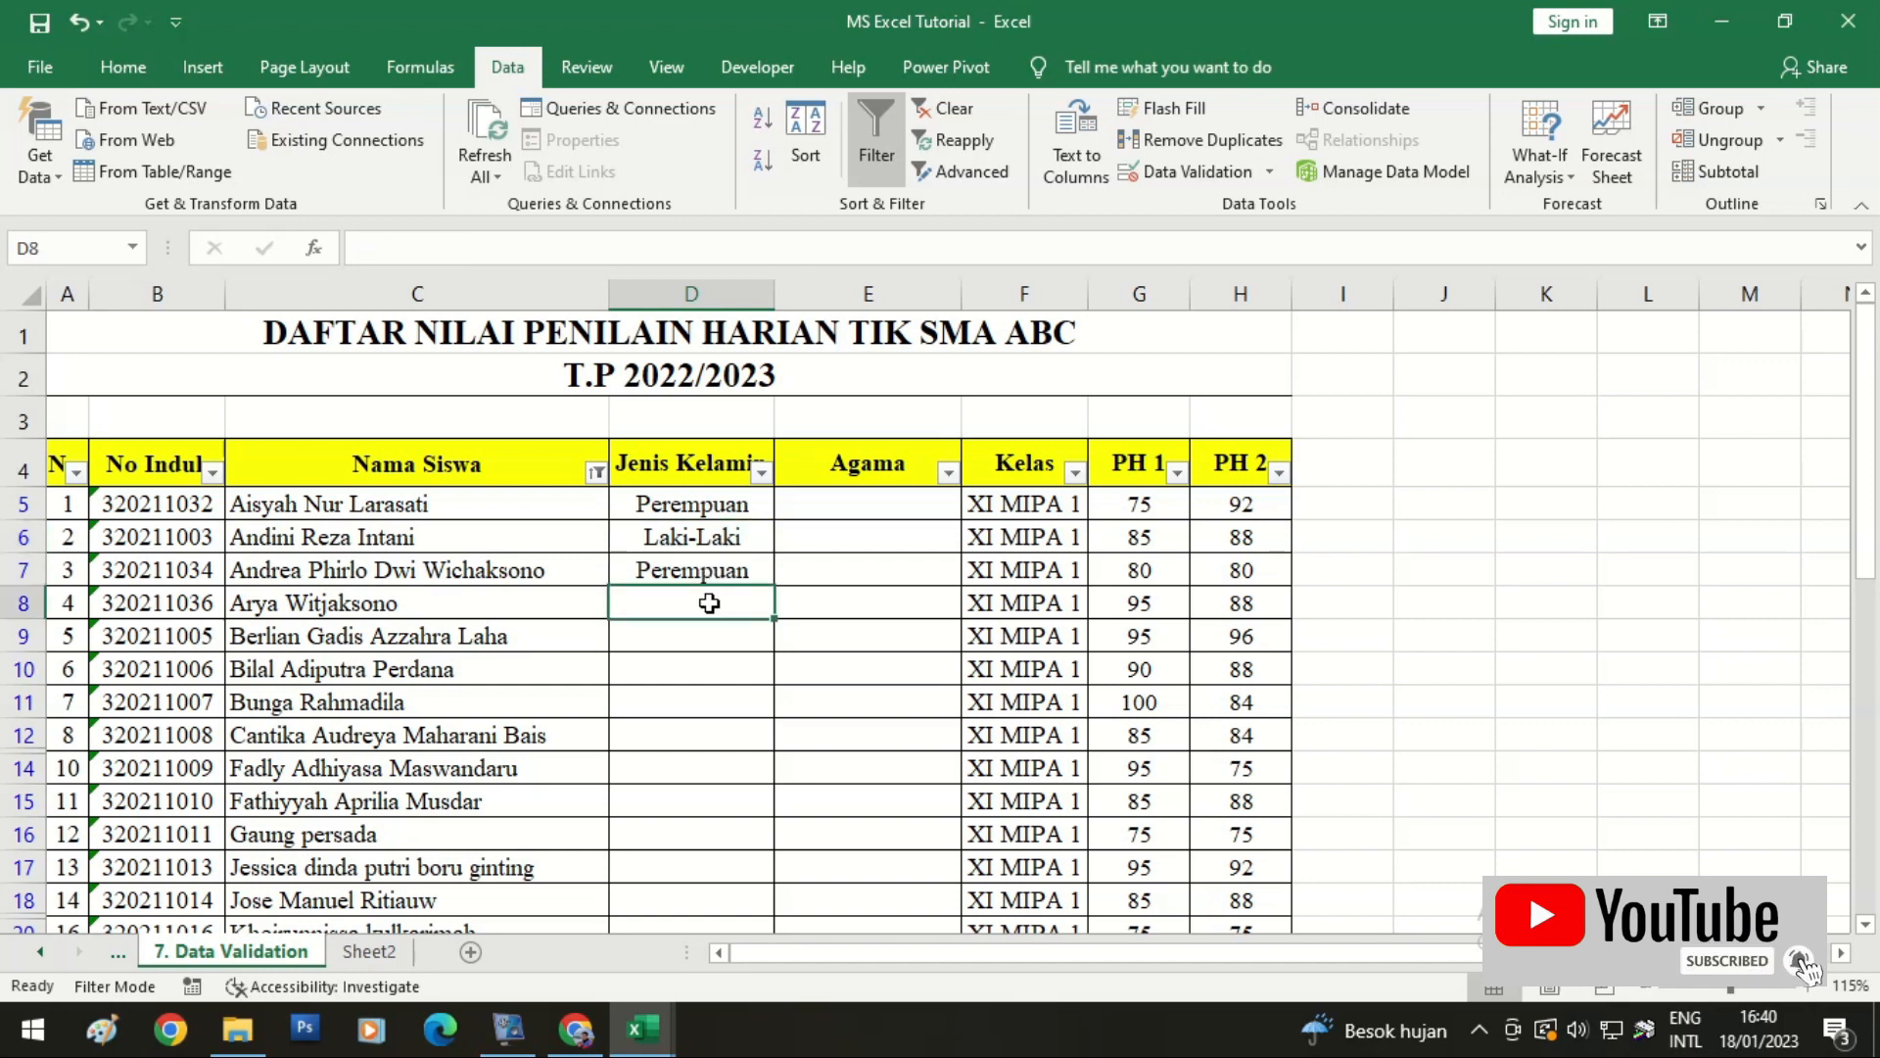
left_click(709, 507)
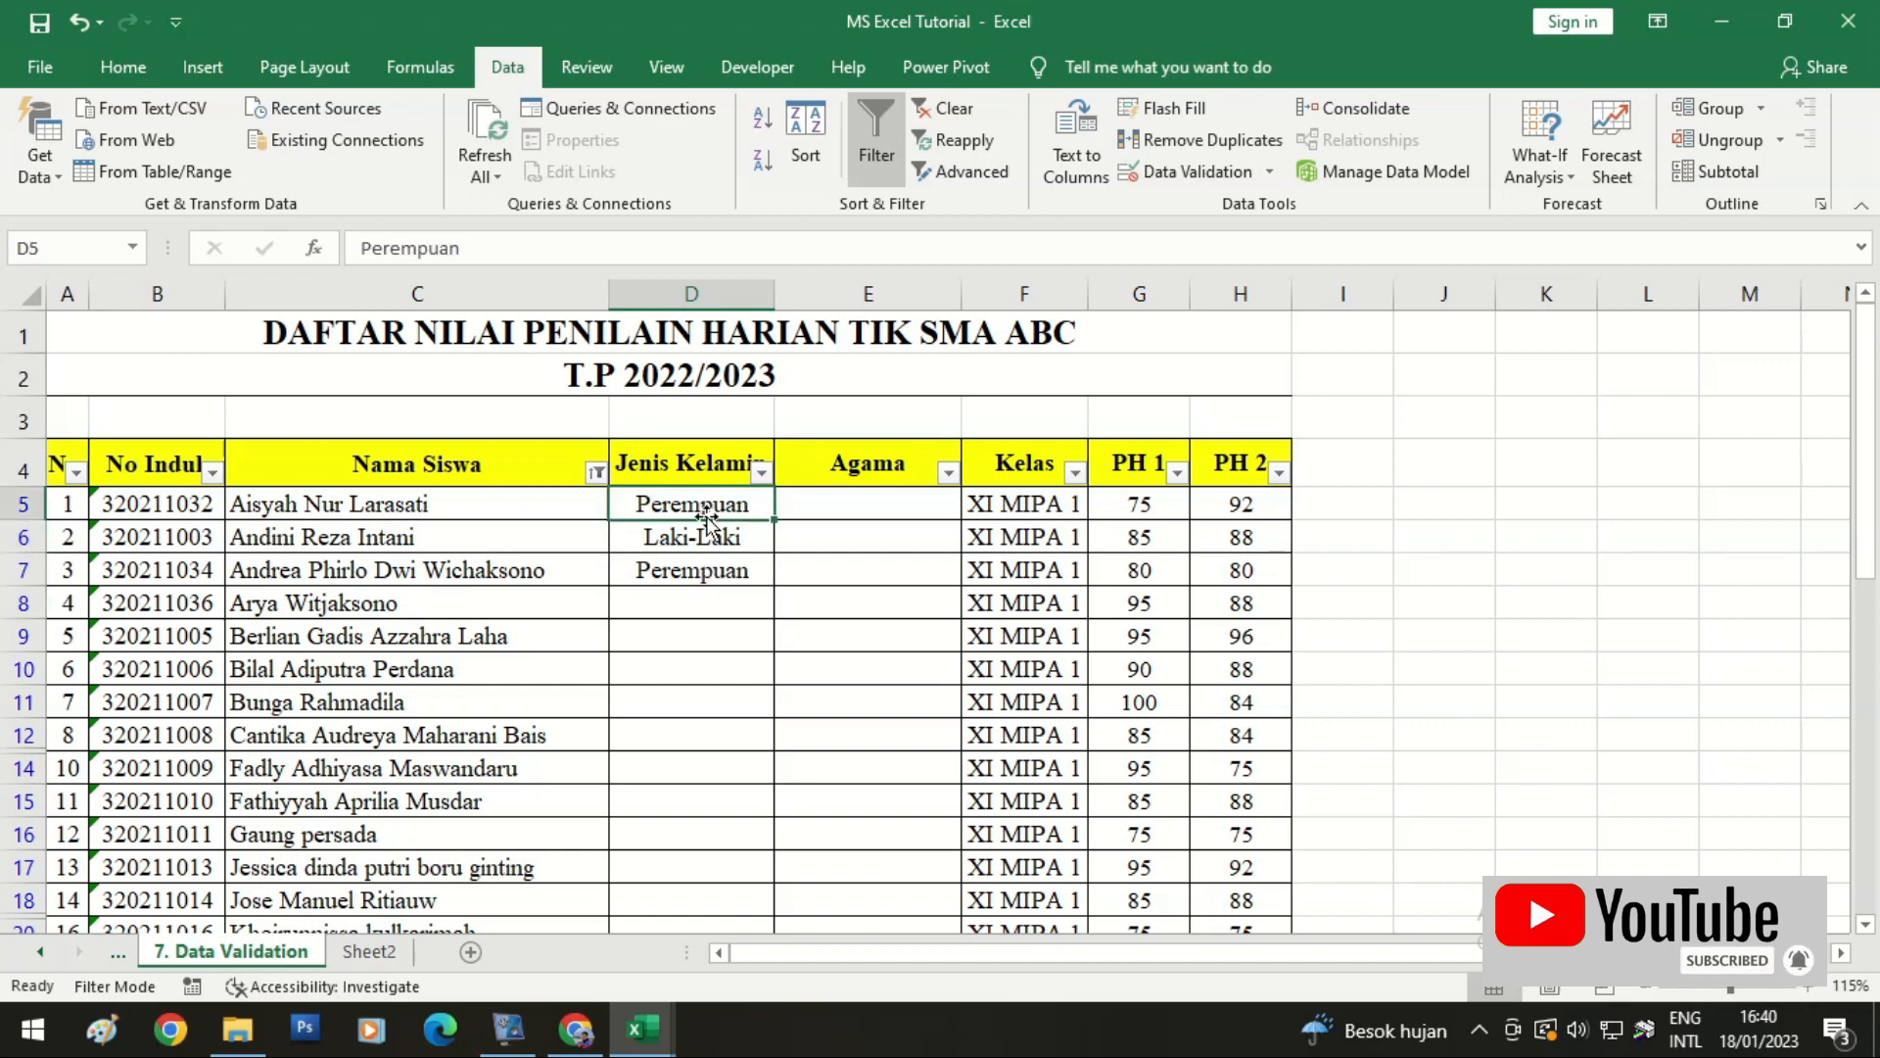
left_click(707, 571)
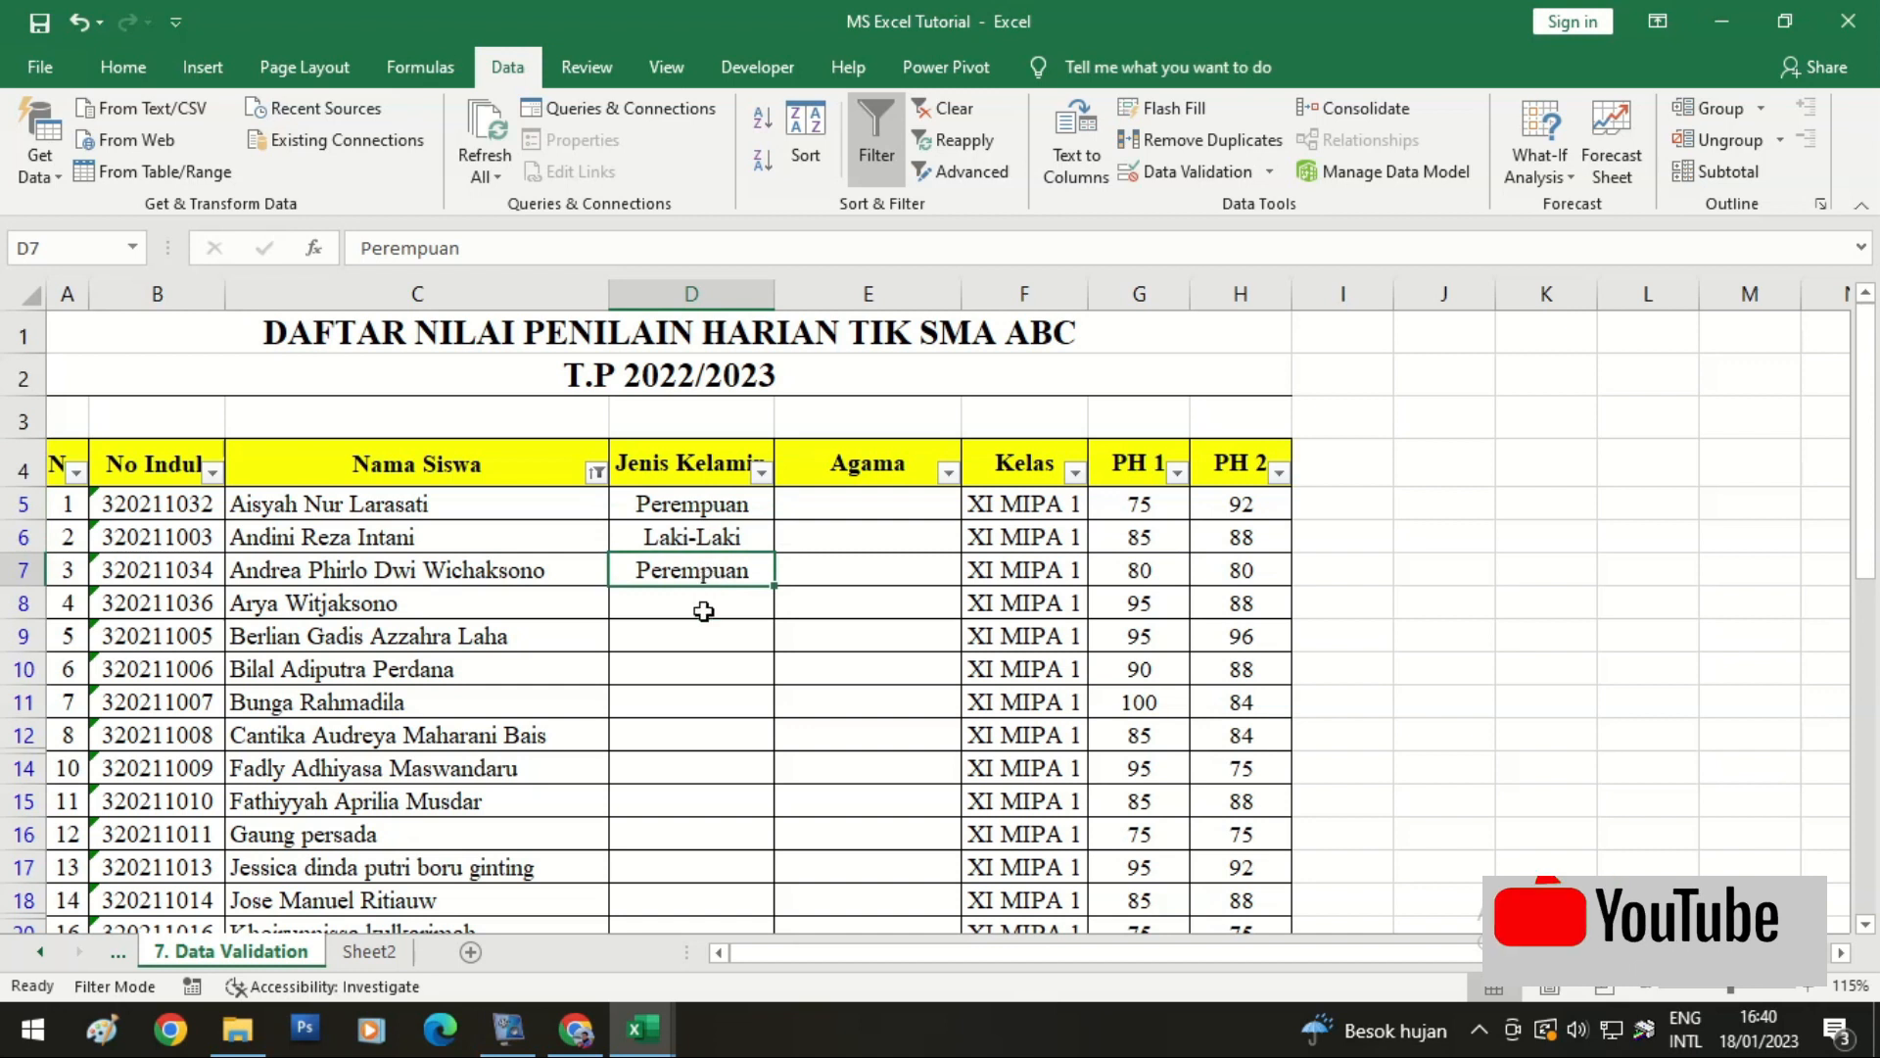
left_click(704, 611)
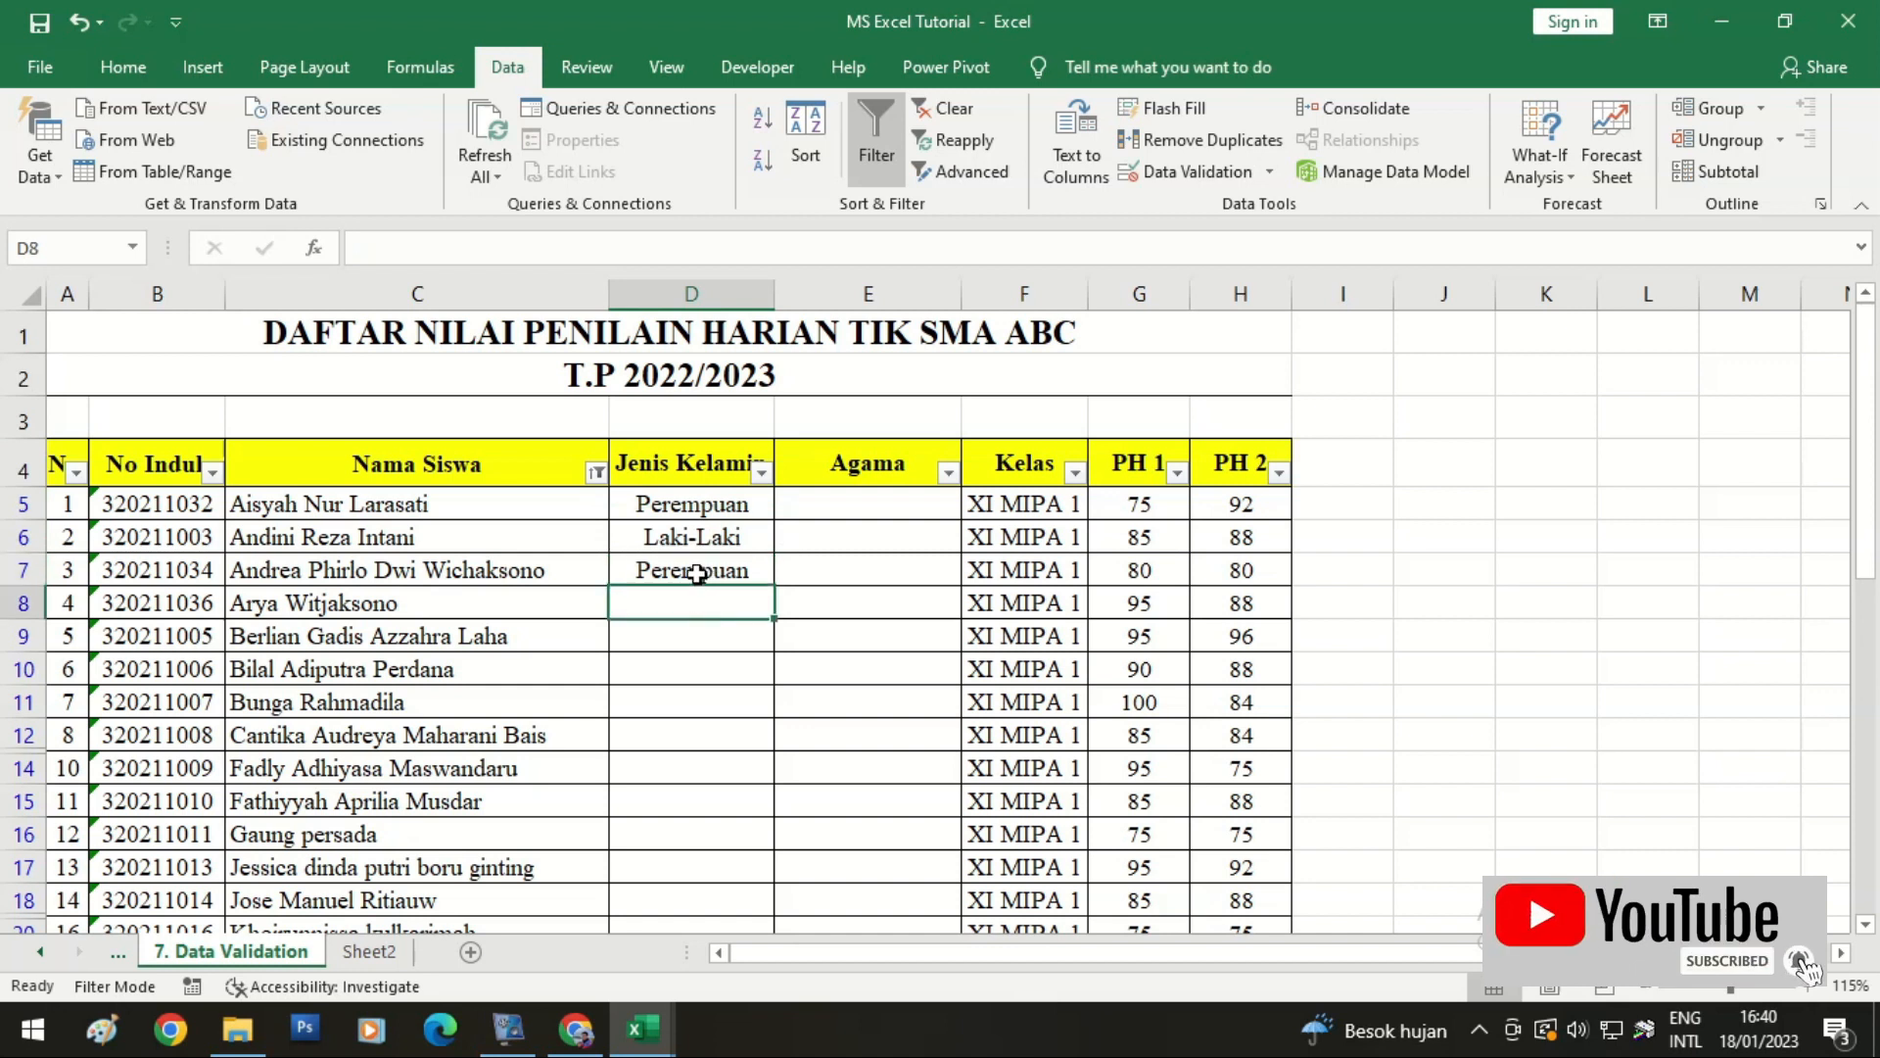
Step: Clear the Jenis Kelamin entries in cells D5 to D8
left_click_drag(646, 504, 686, 599)
key("Delete")
left_click(692, 514)
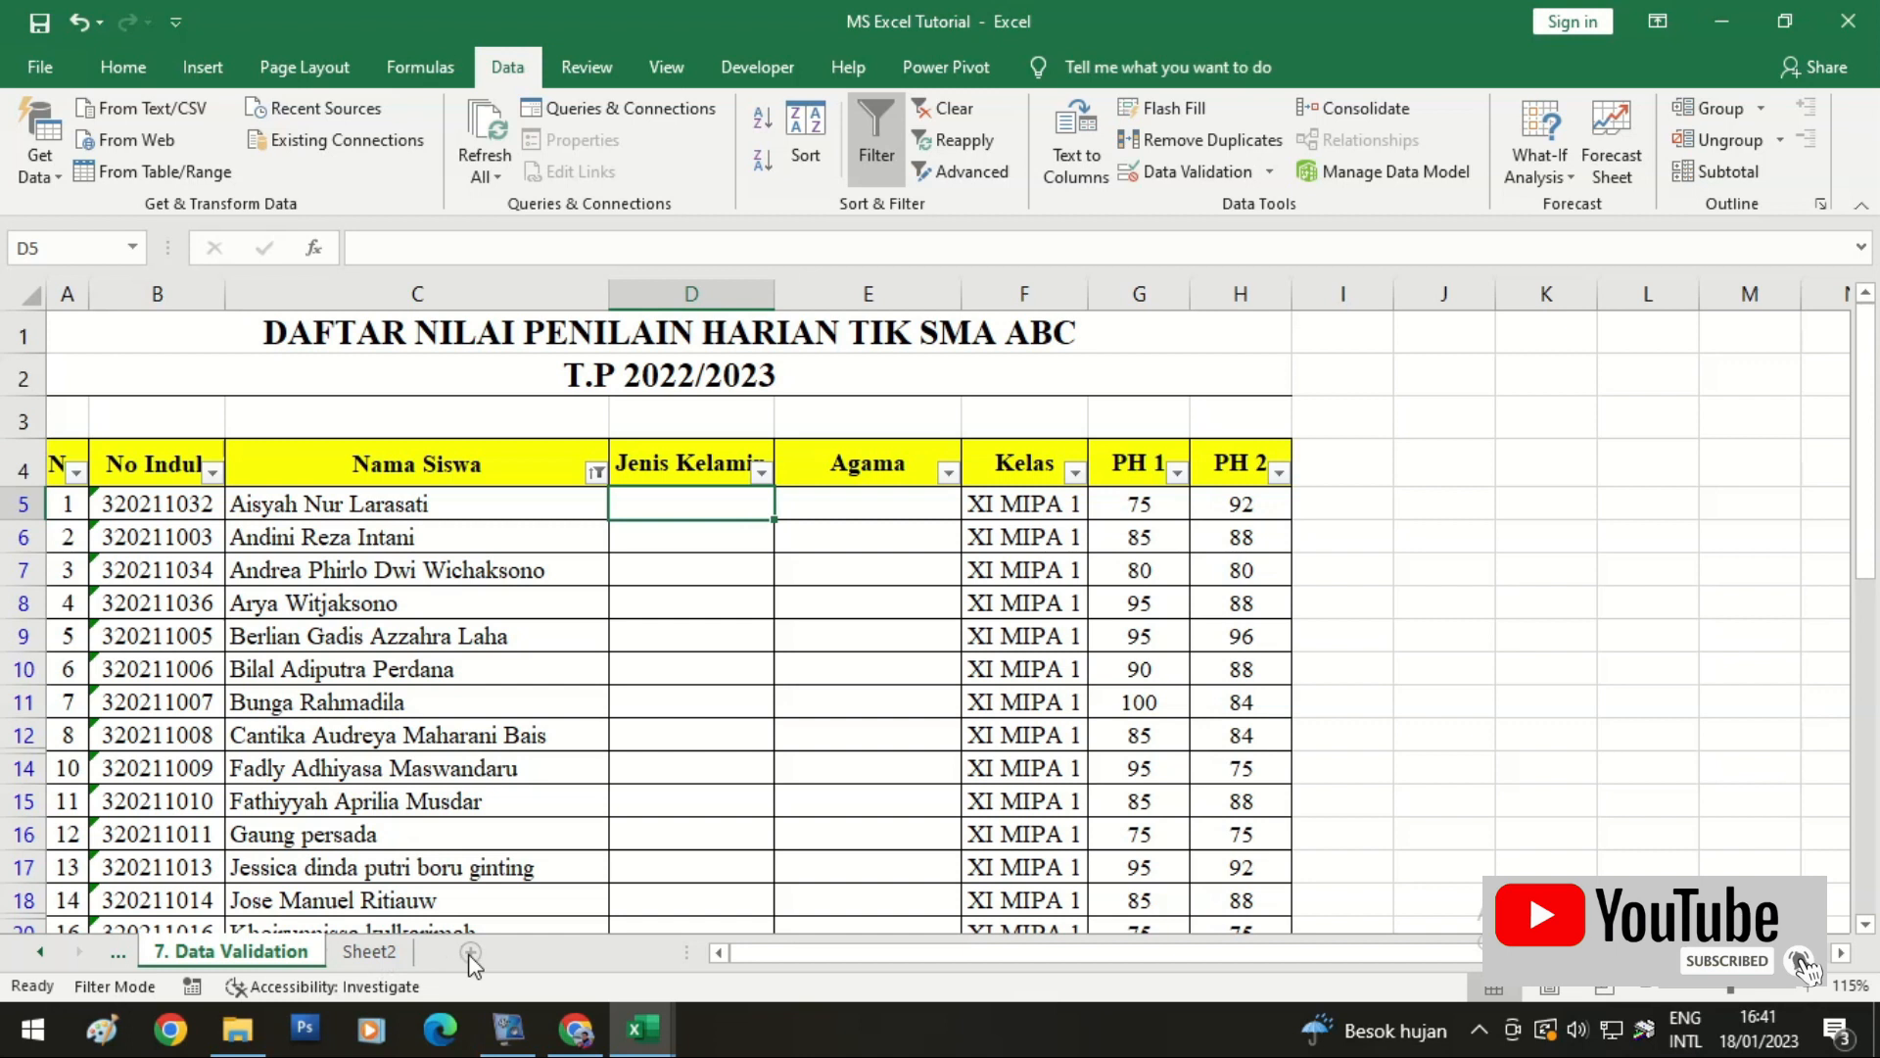
Step: Examine the gender options listed in column A of Sheet2 and return to the 7. Data Validation sheet
left_click(368, 951)
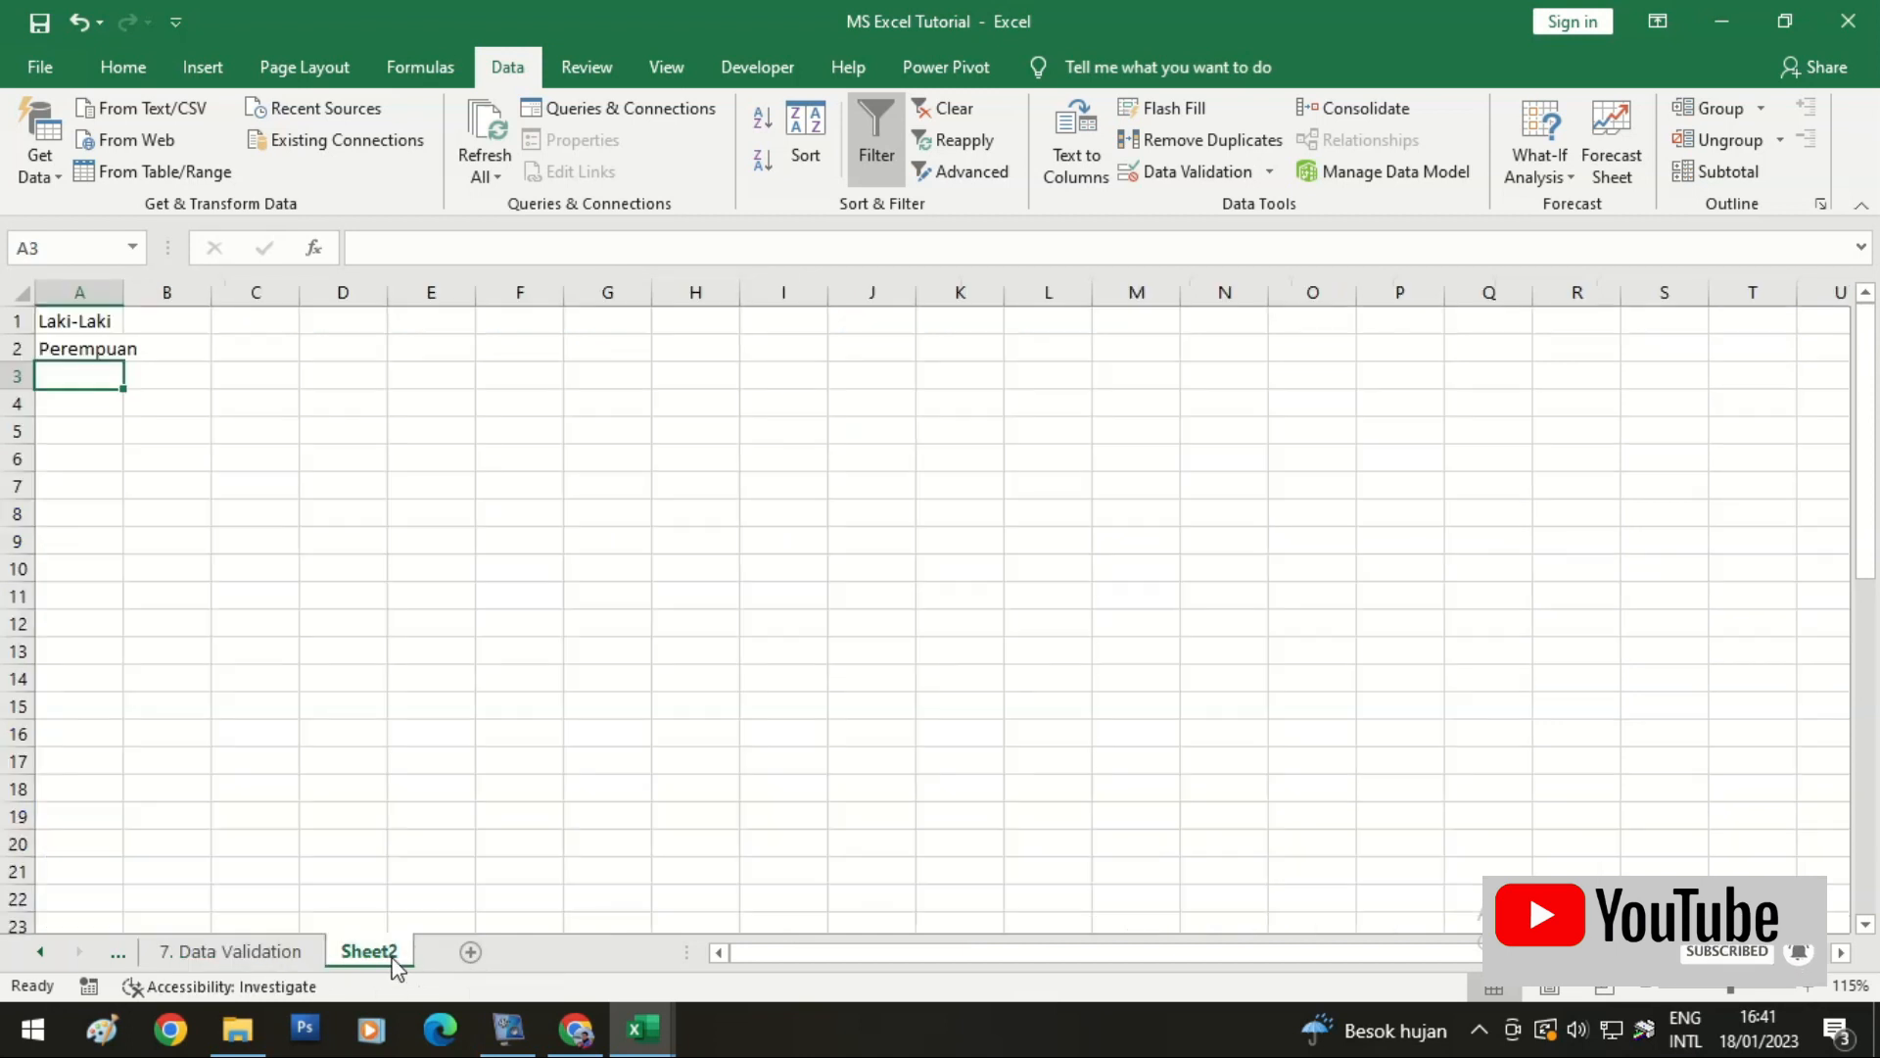
scroll(123, 381, "up", 5)
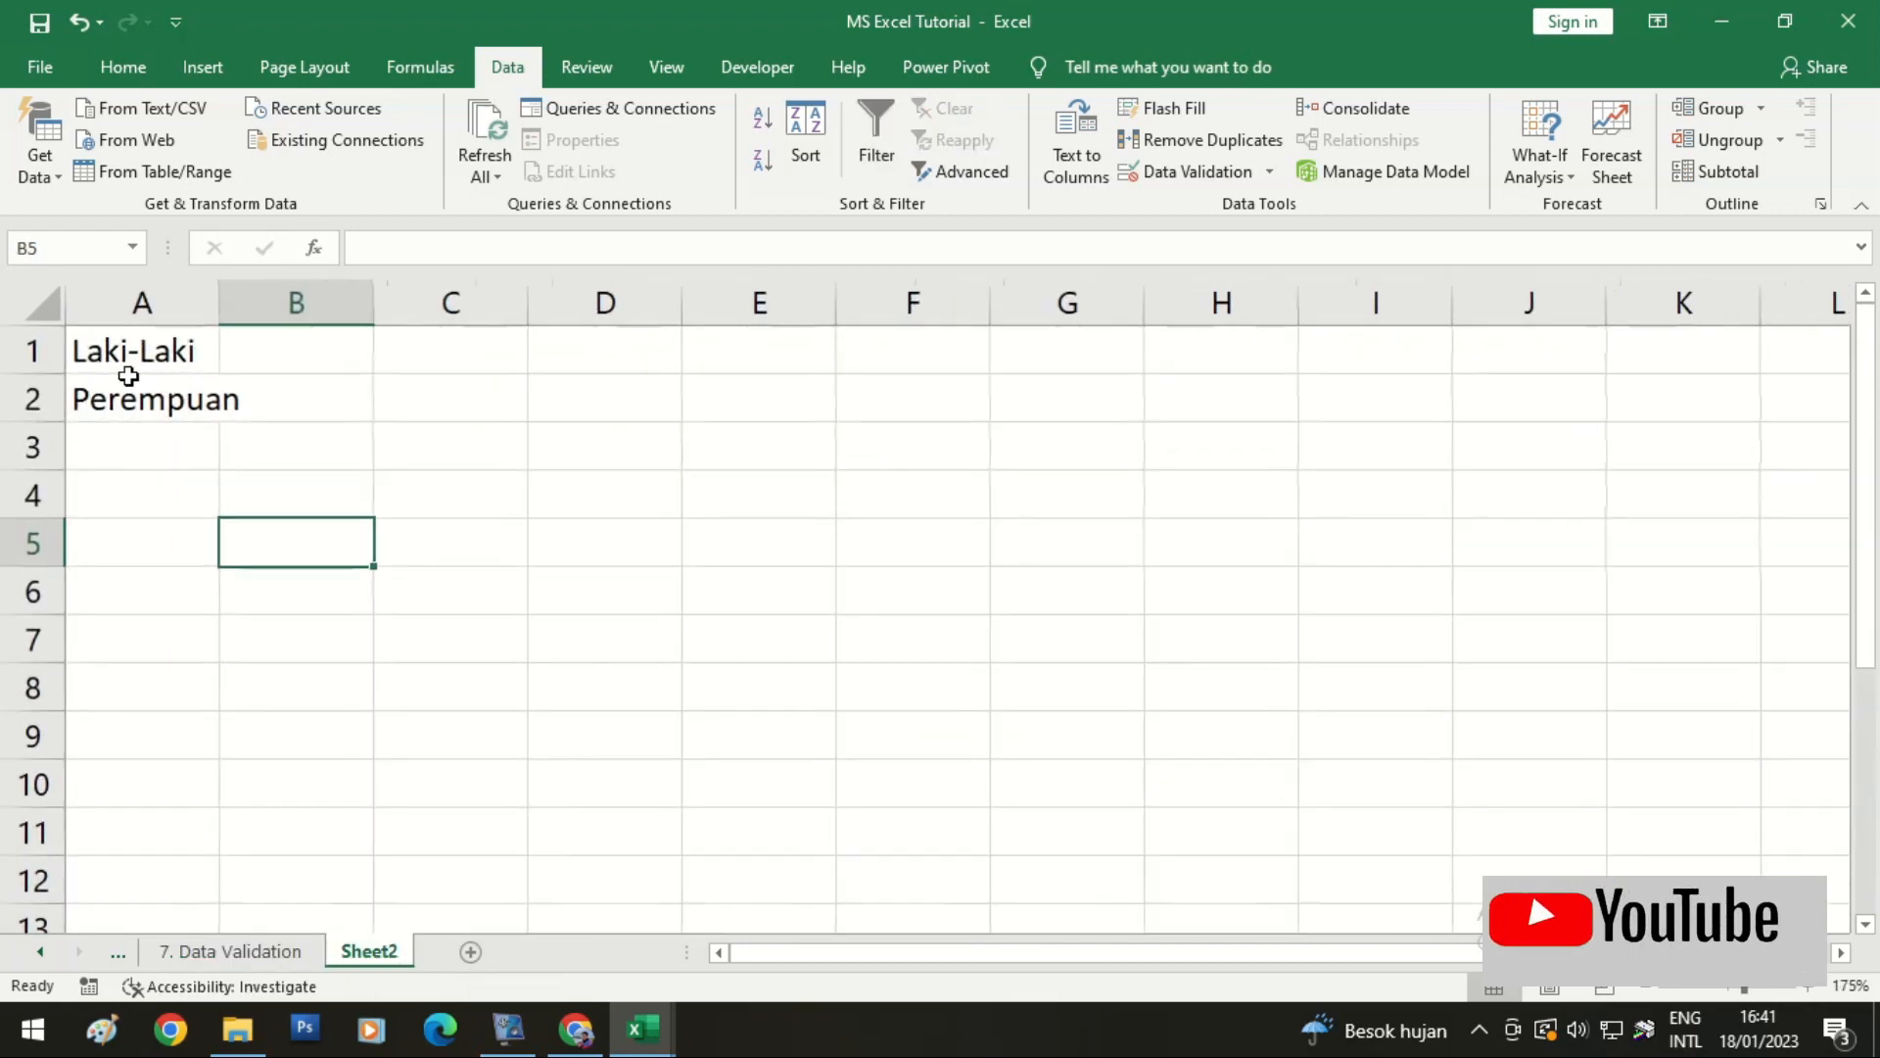
left_click(132, 367)
left_click(142, 409)
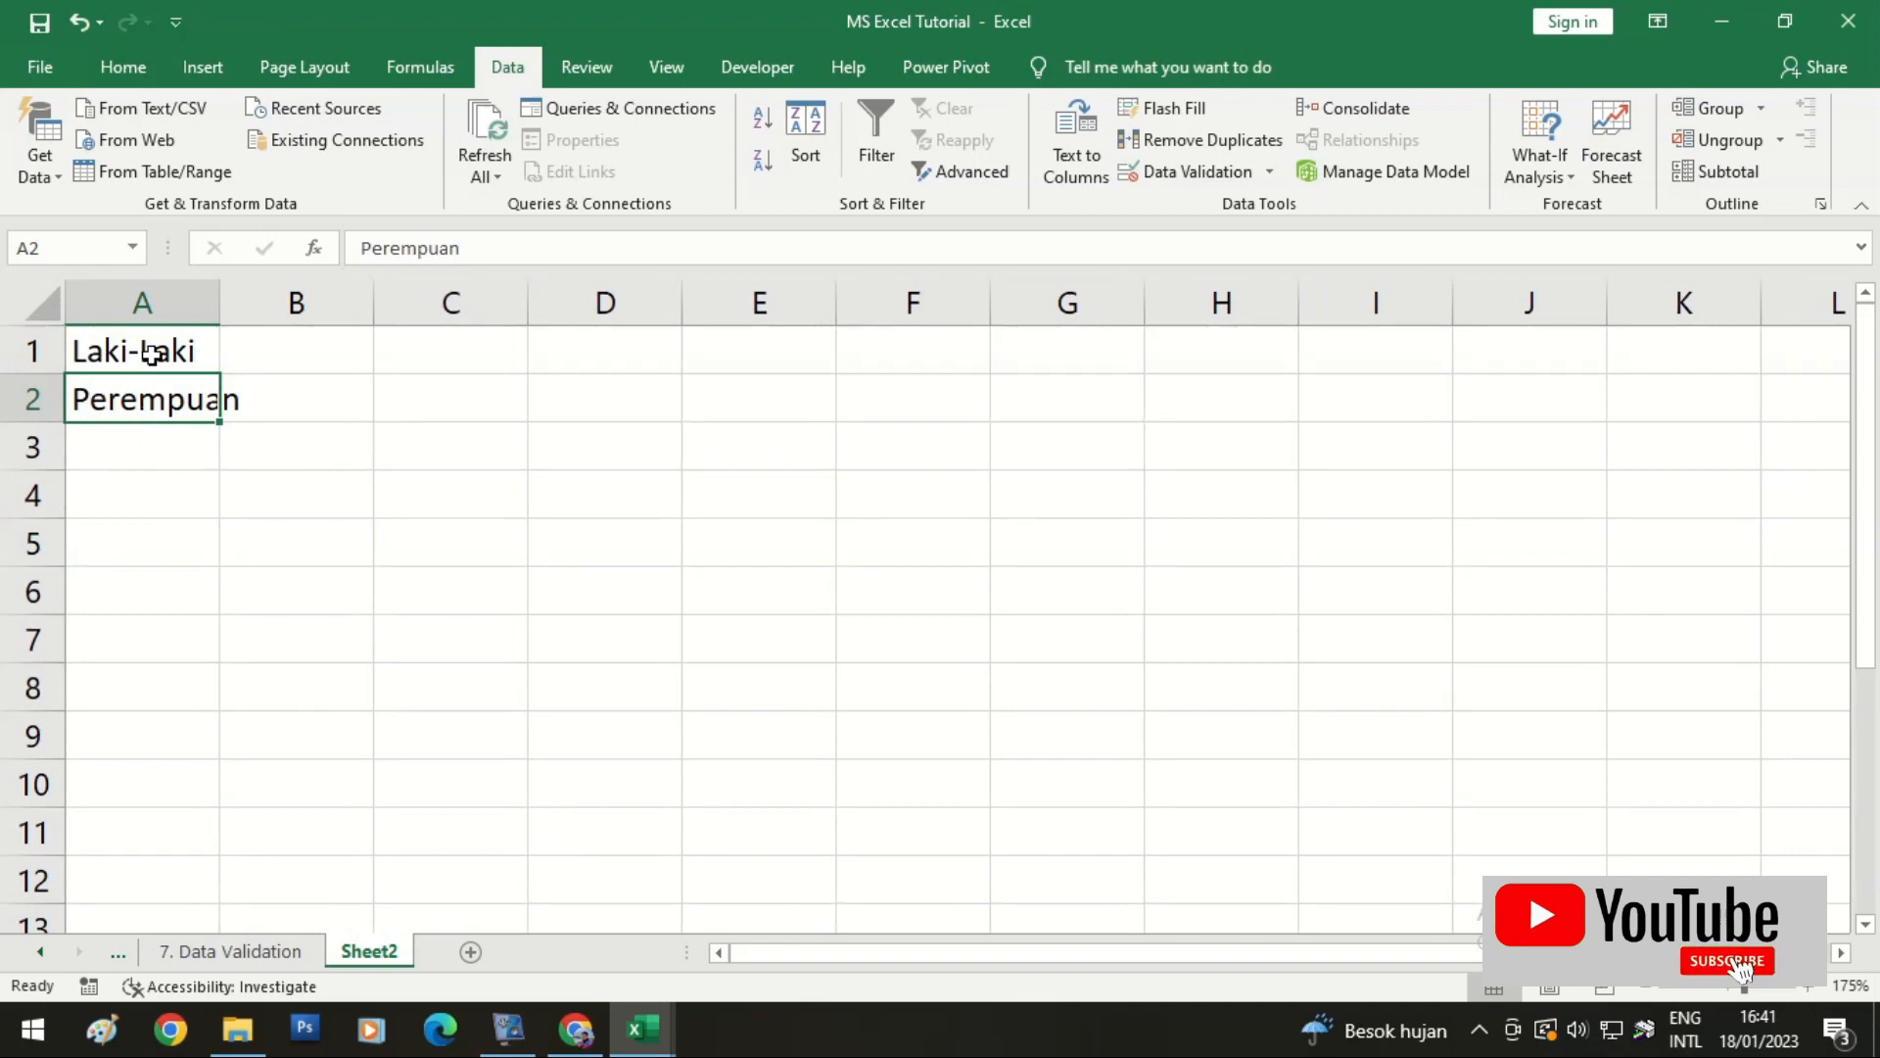
left_click(148, 353)
left_click(144, 417)
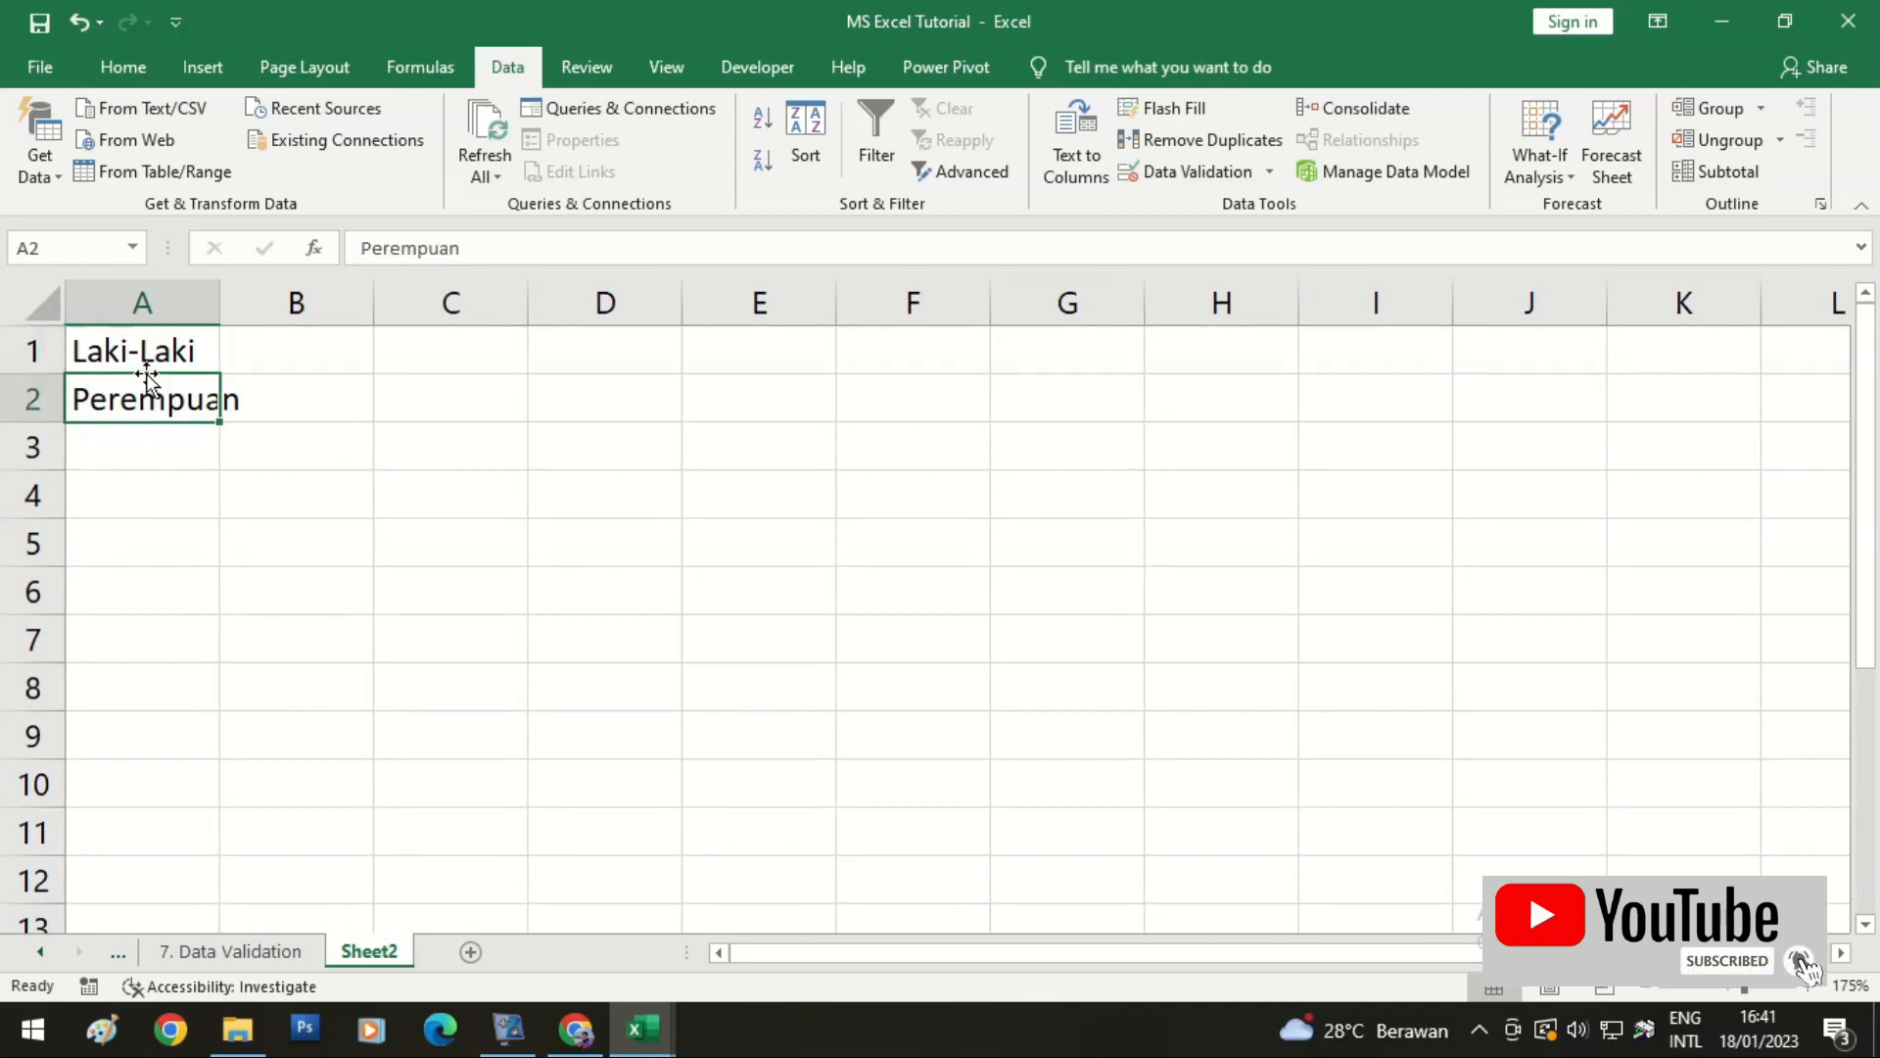
left_click(265, 950)
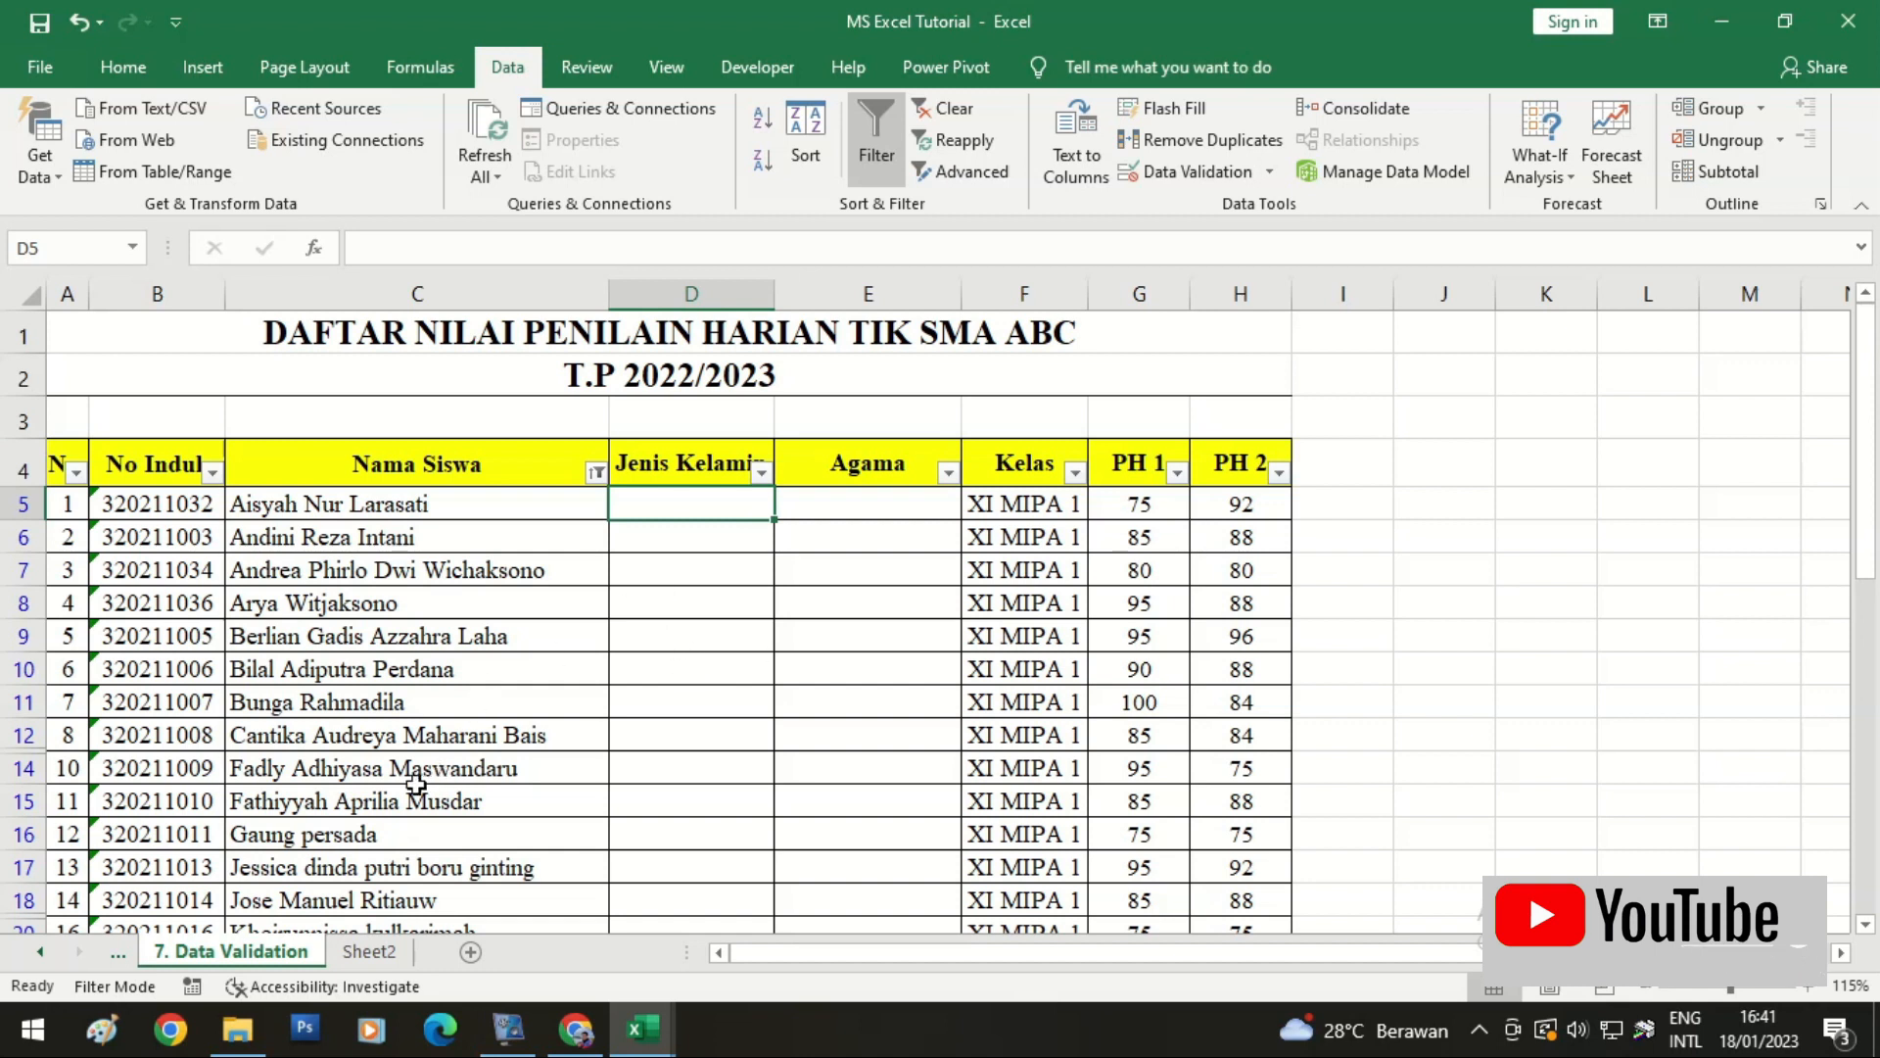
left_click(365, 950)
left_click(240, 912)
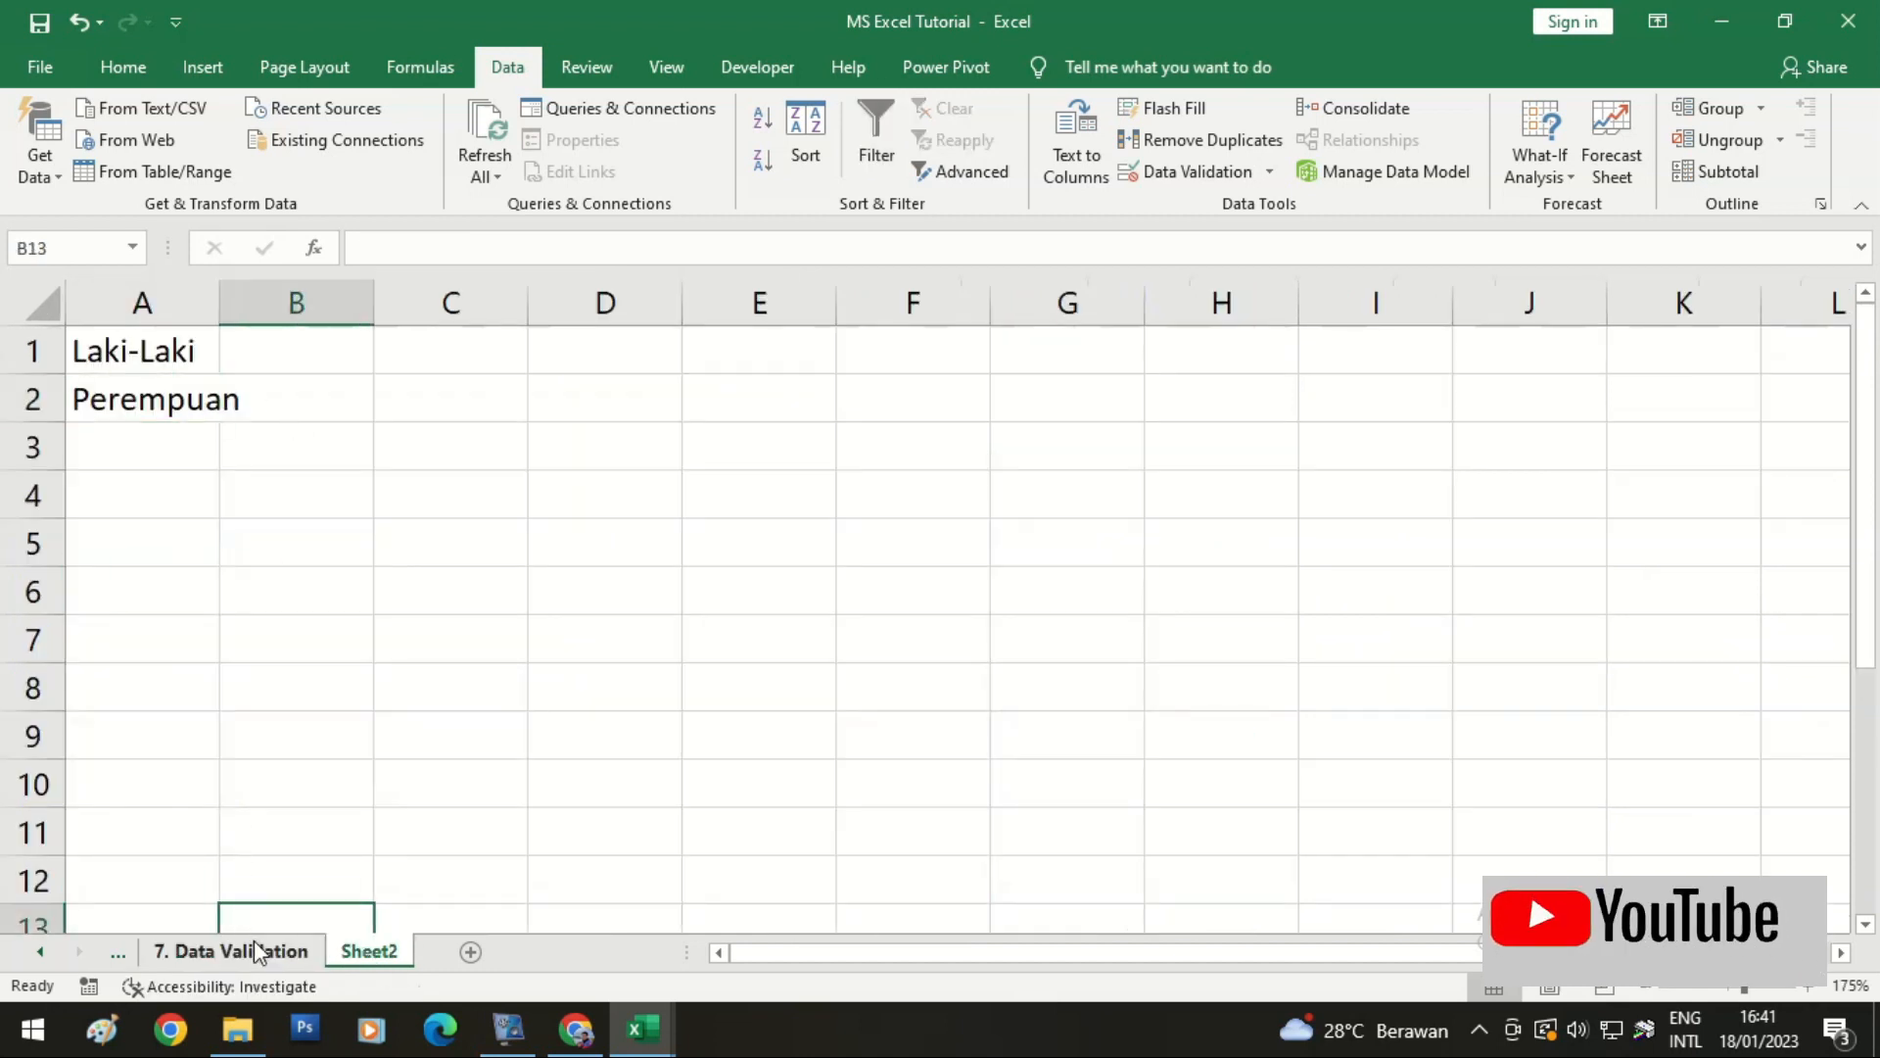
left_click(252, 946)
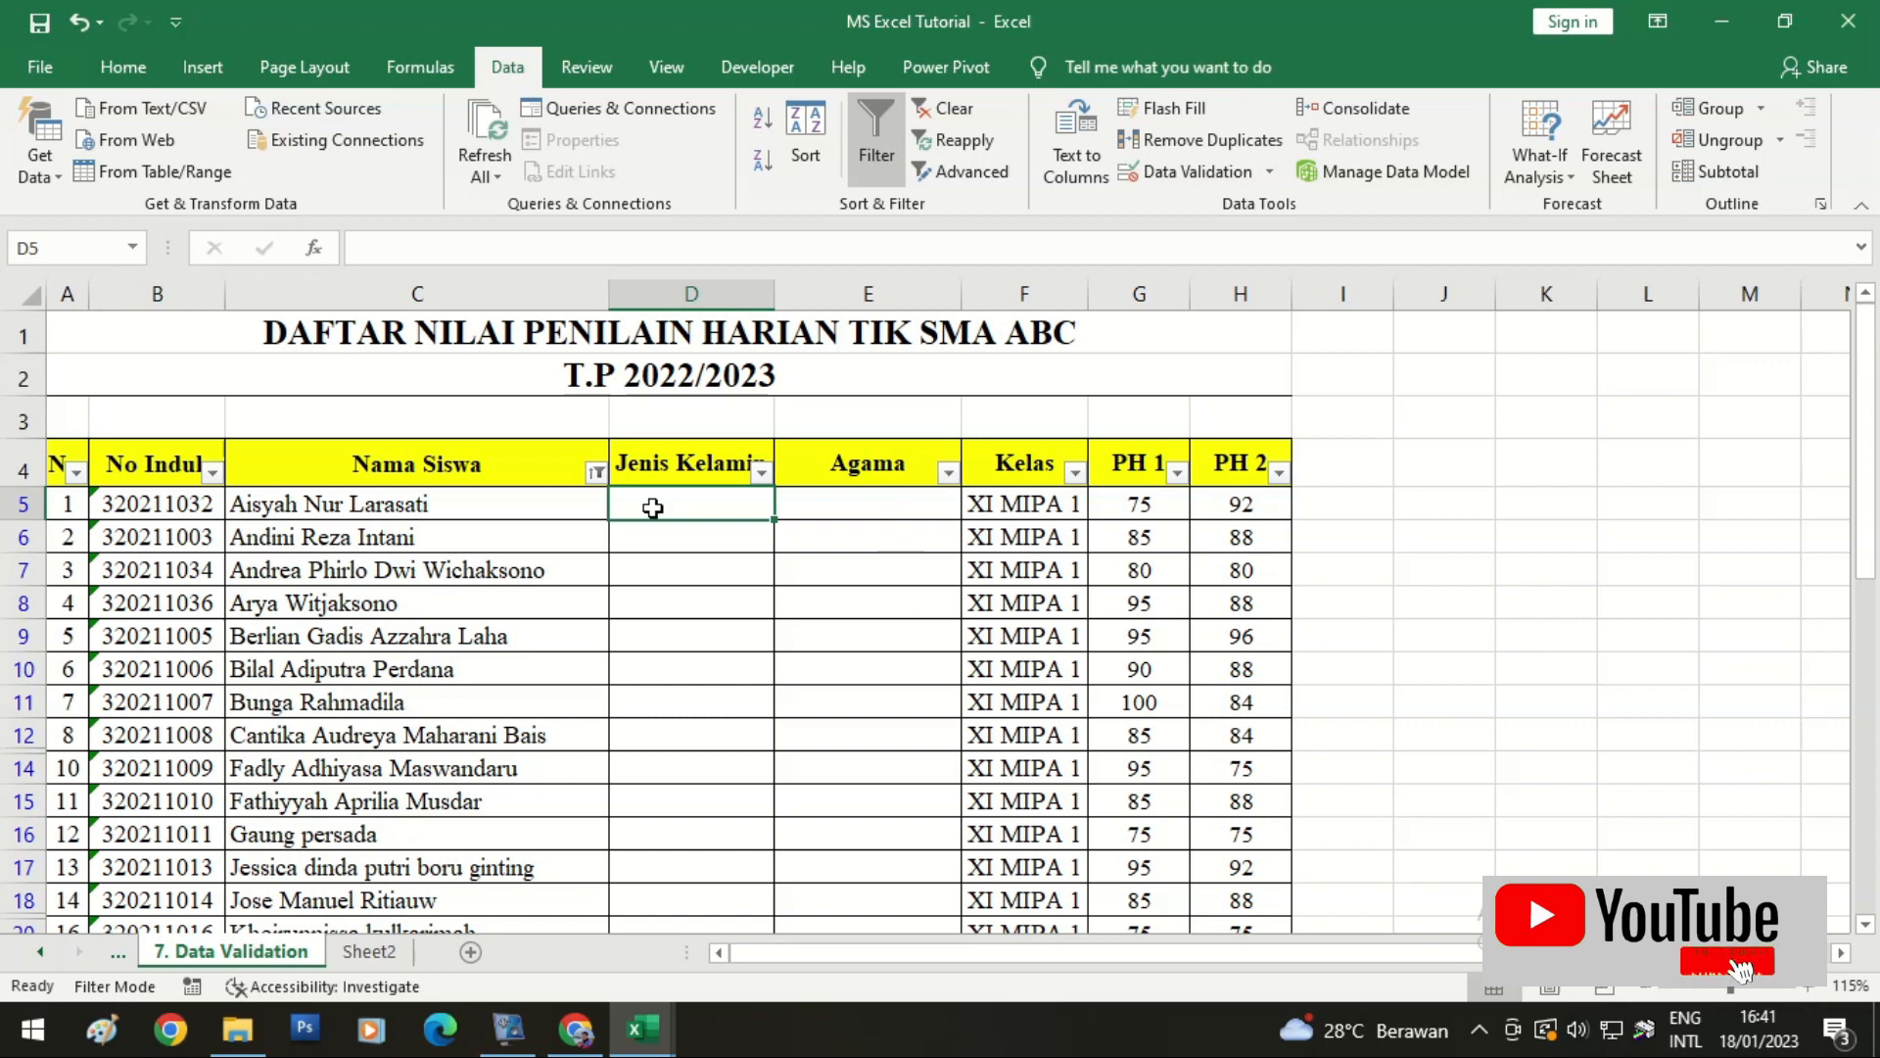
Step: Start a data validation rule for the Jenis Kelamin cells D5 to D63 that allows a List
left_click_drag(680, 502, 666, 859)
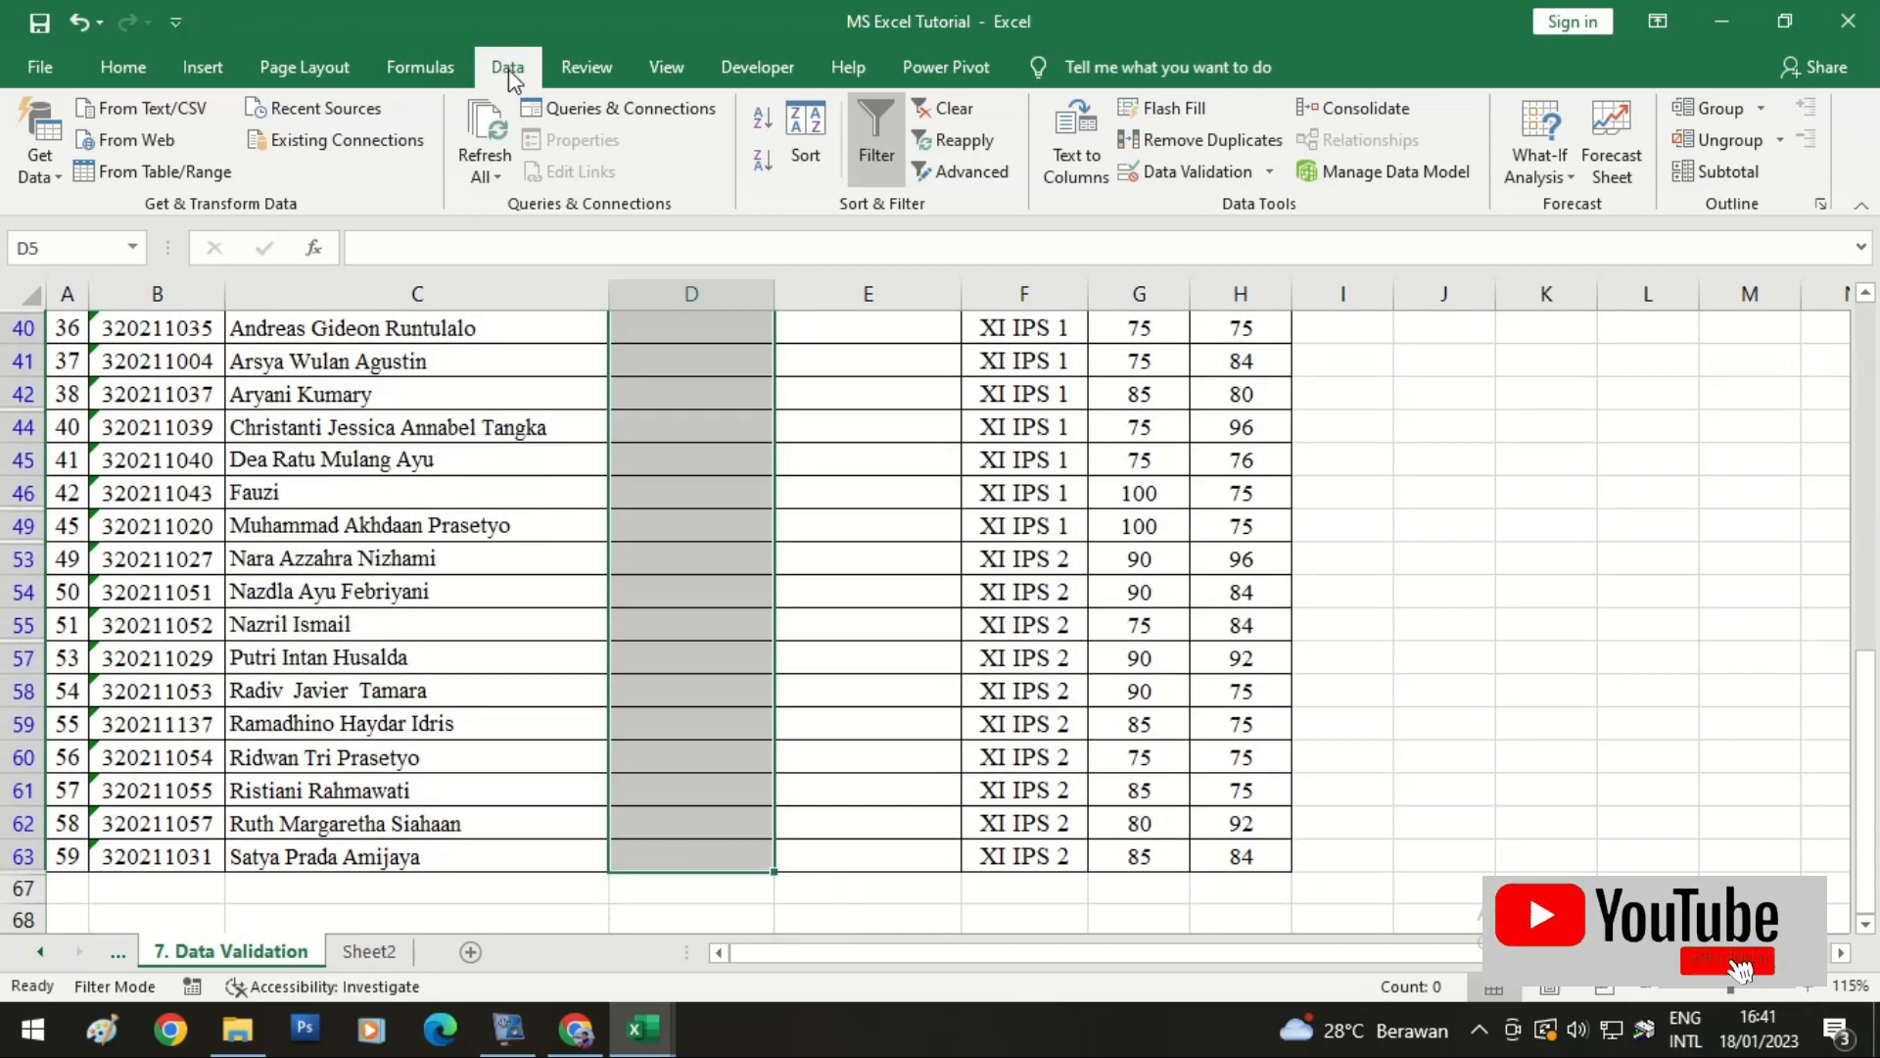
left_click(145, 61)
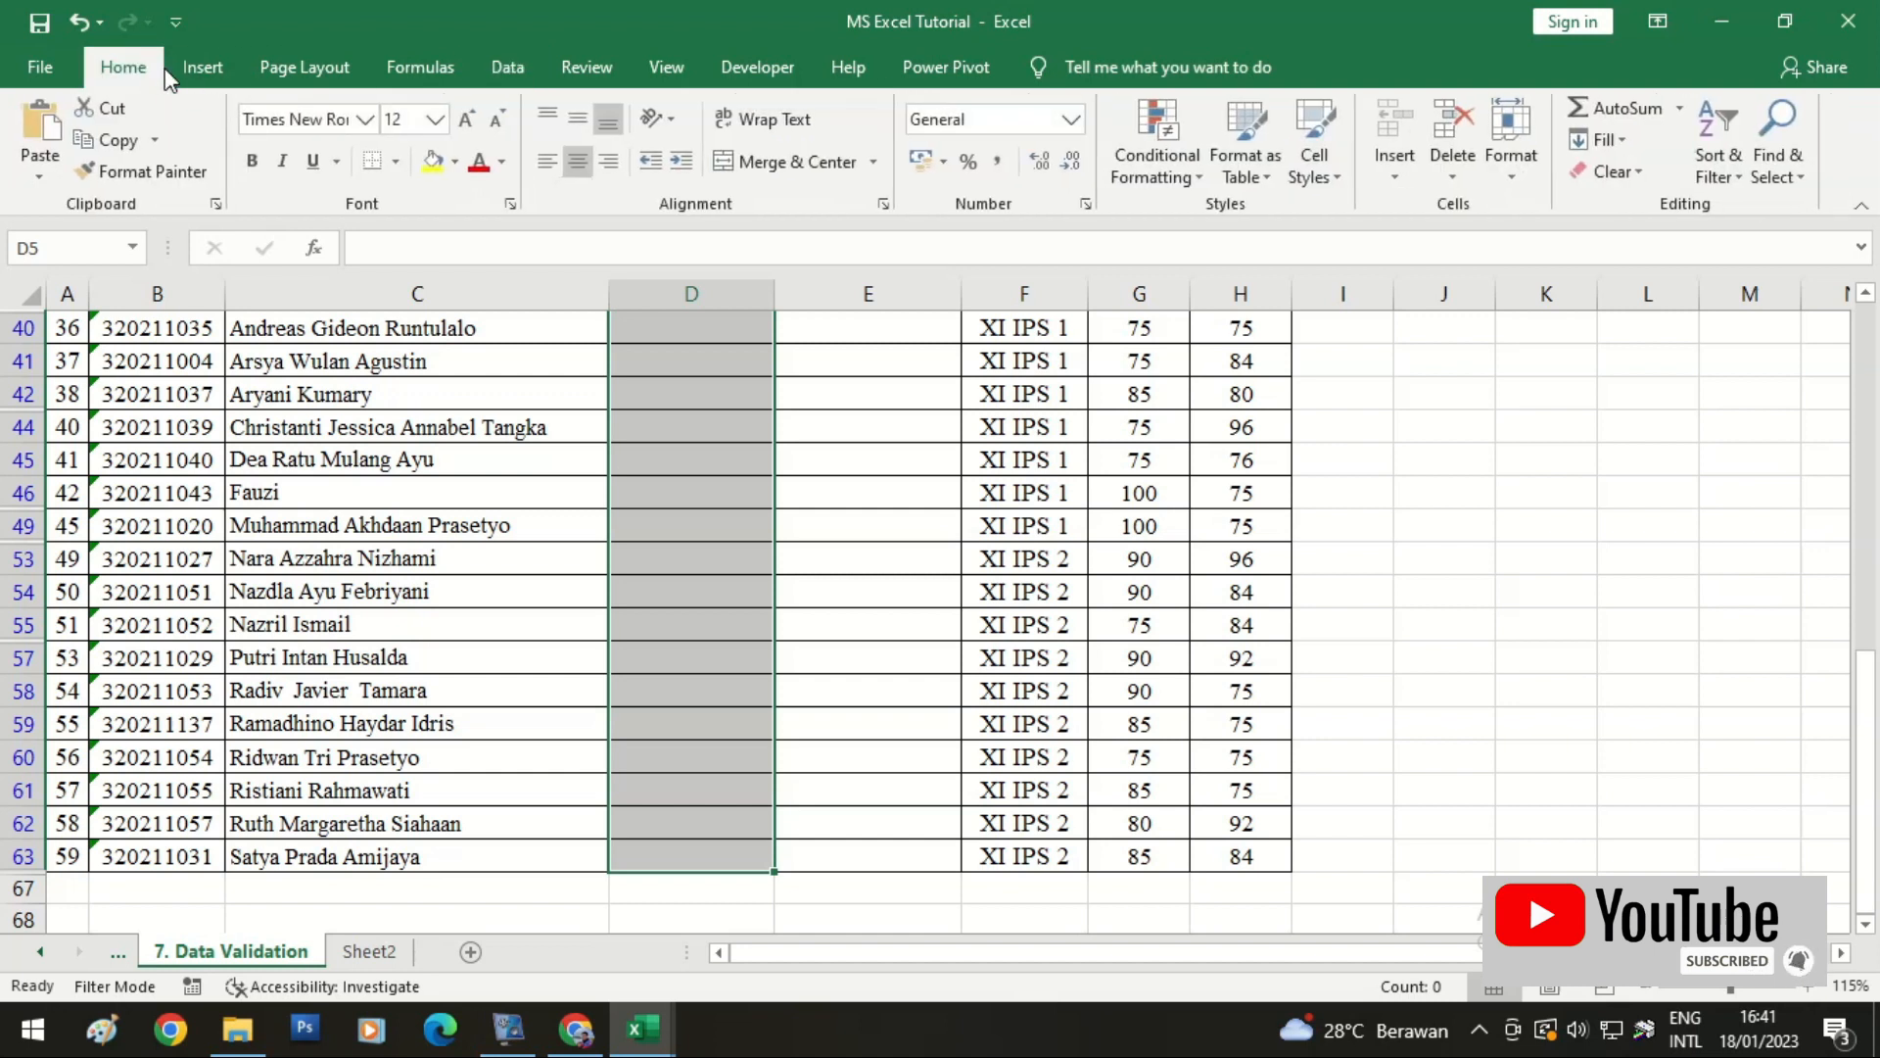
left_click(505, 63)
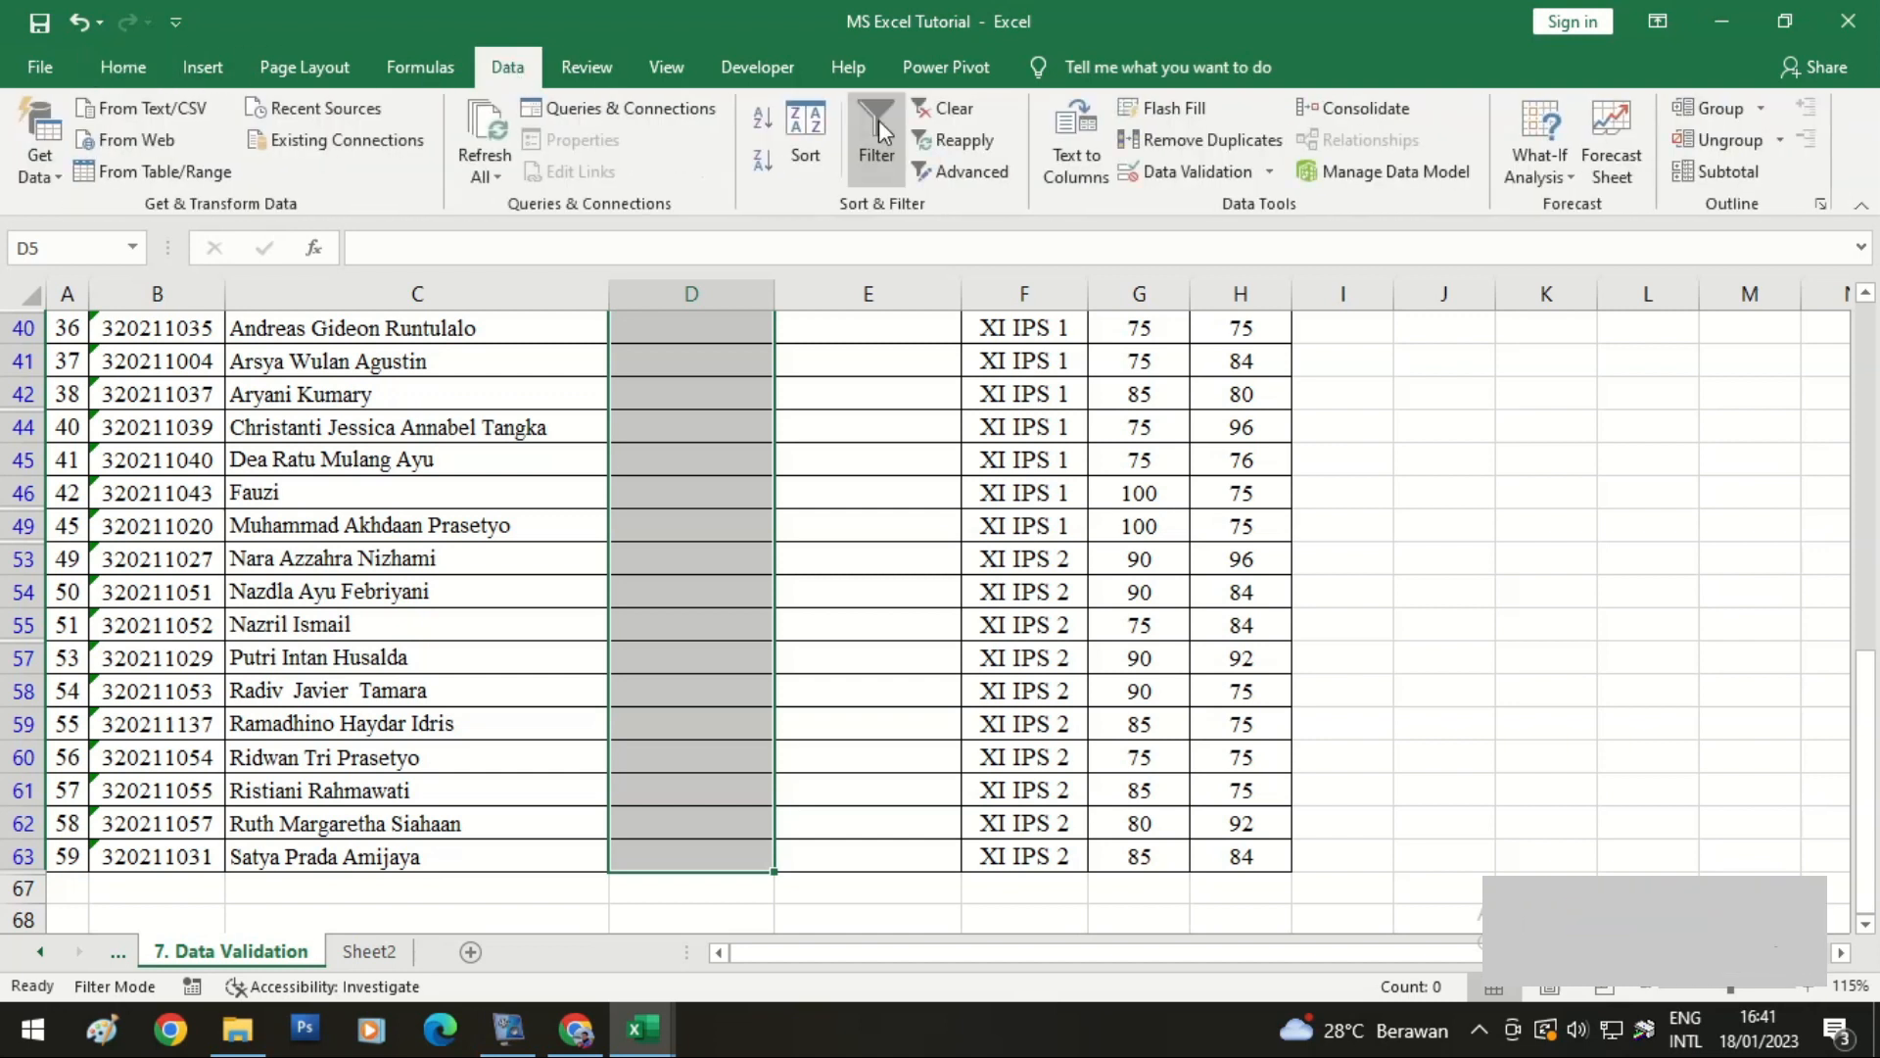
left_click(1241, 177)
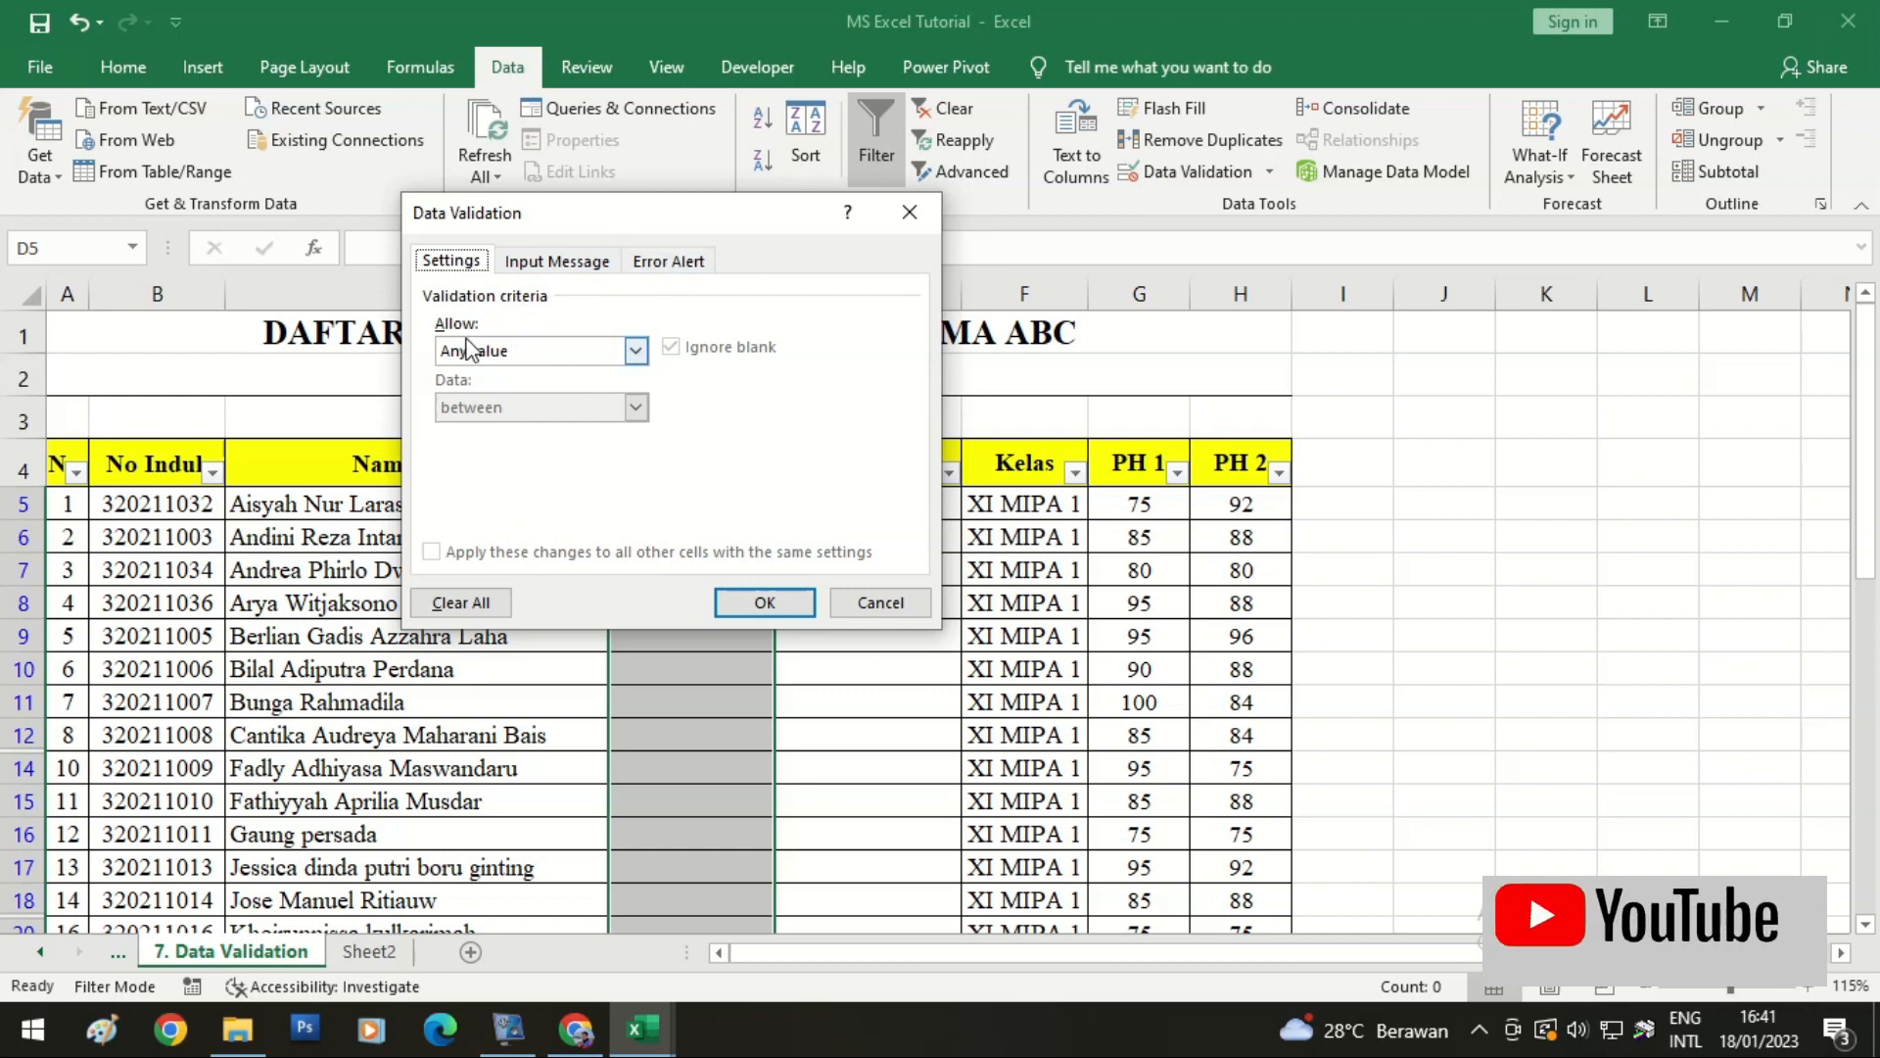
left_click(636, 350)
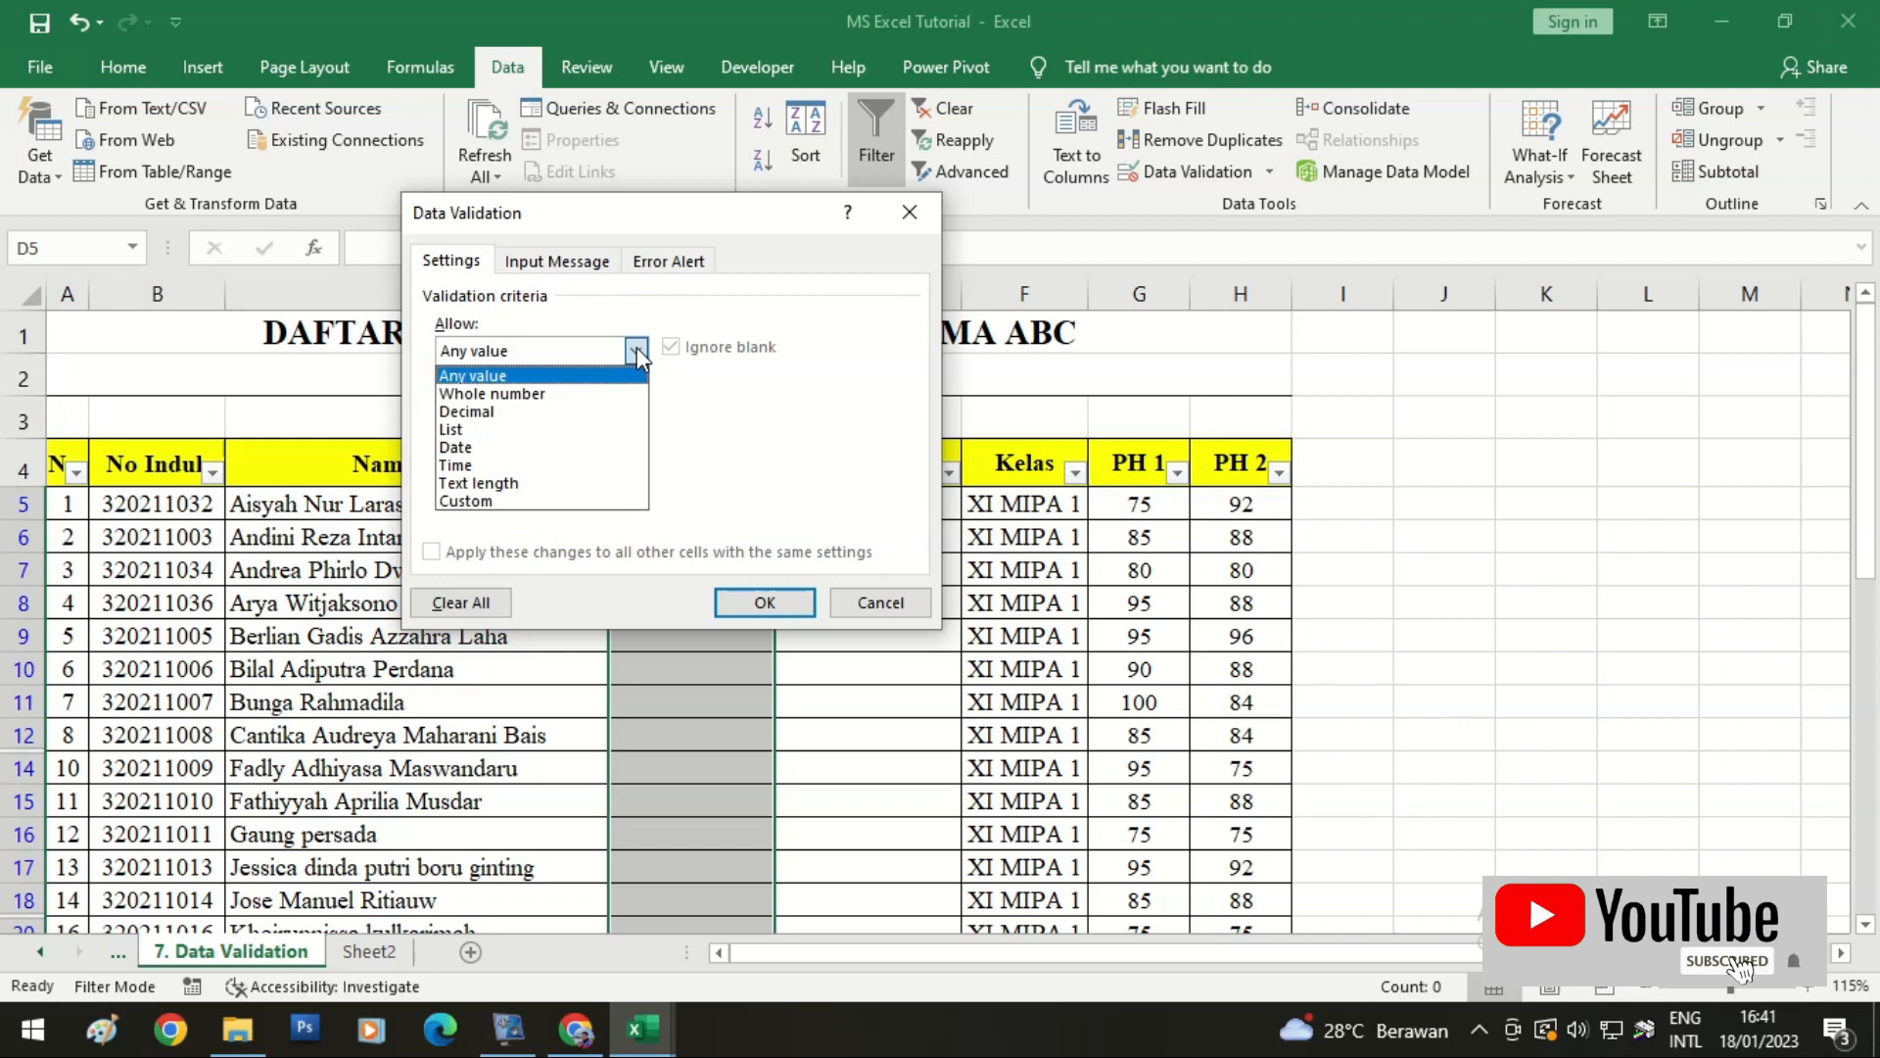
left_click(478, 431)
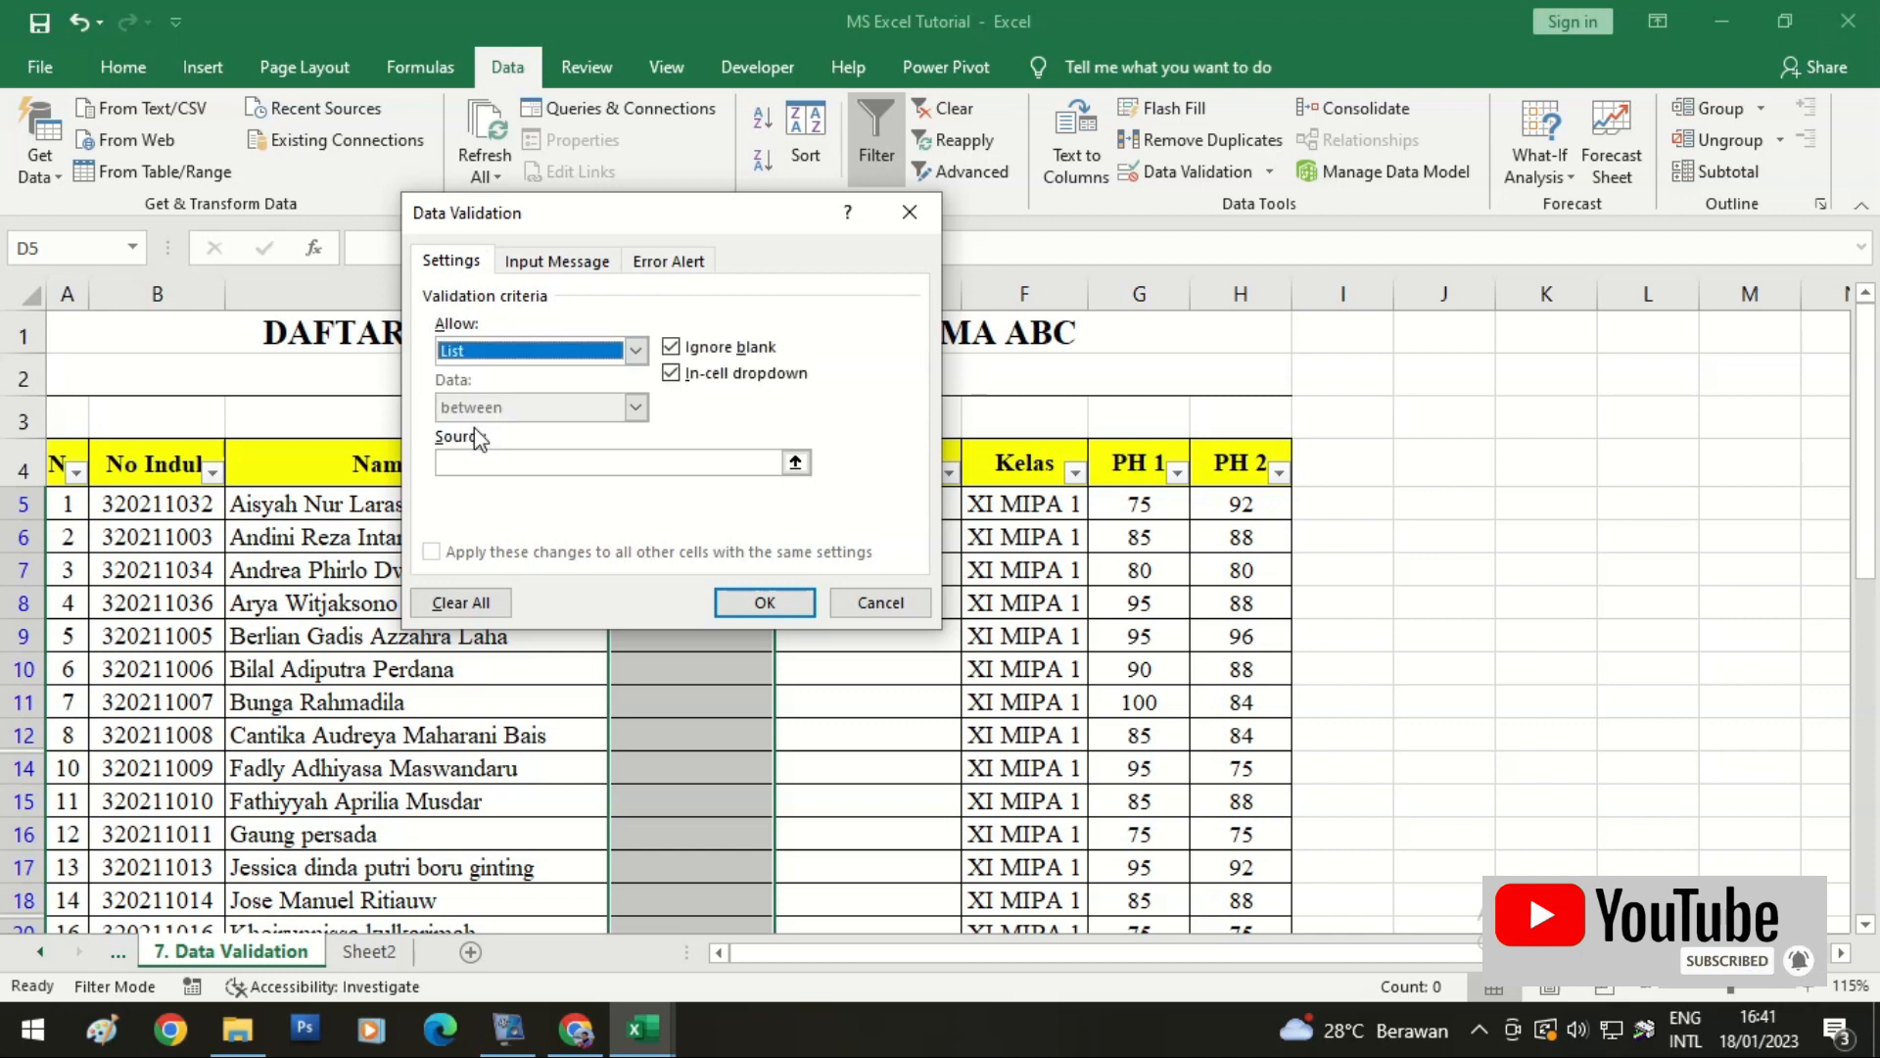
Step: Set the validation list source to =Sheet2!$A$1:$A$2 and apply the rule
left_click(469, 460)
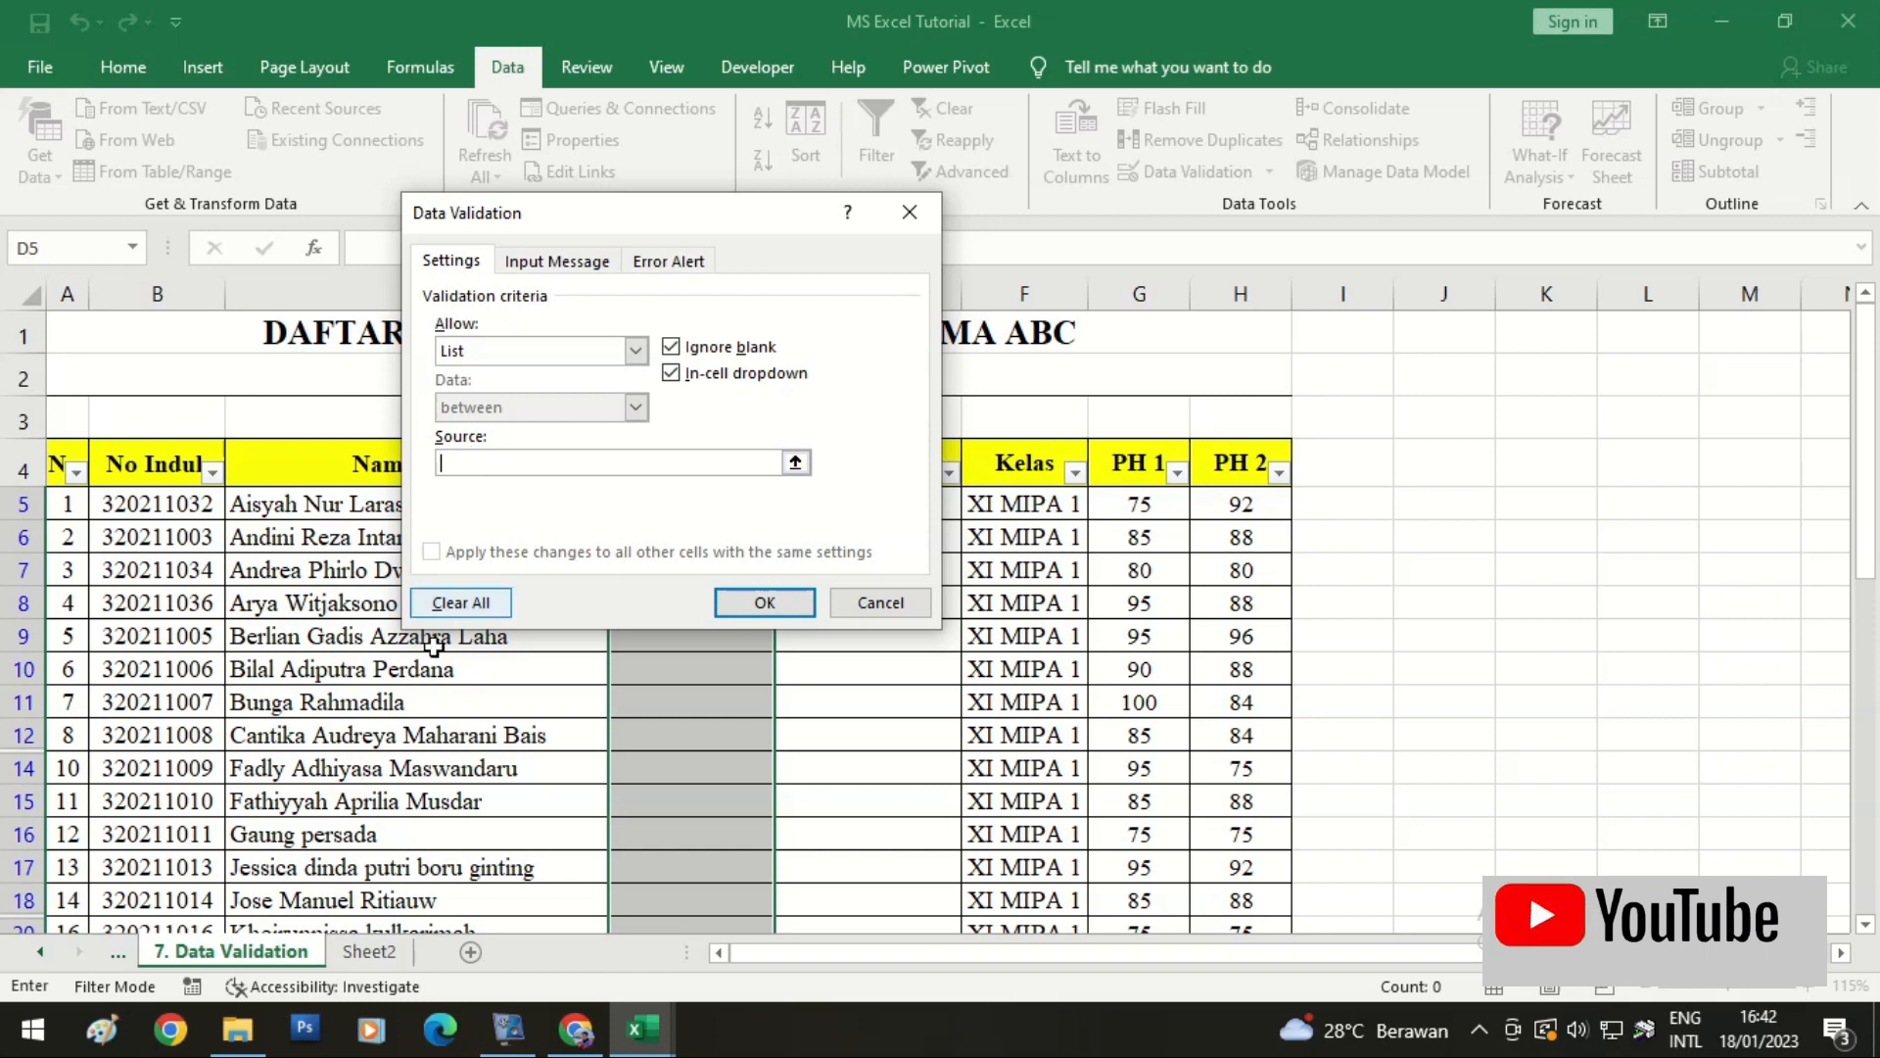
left_click(367, 952)
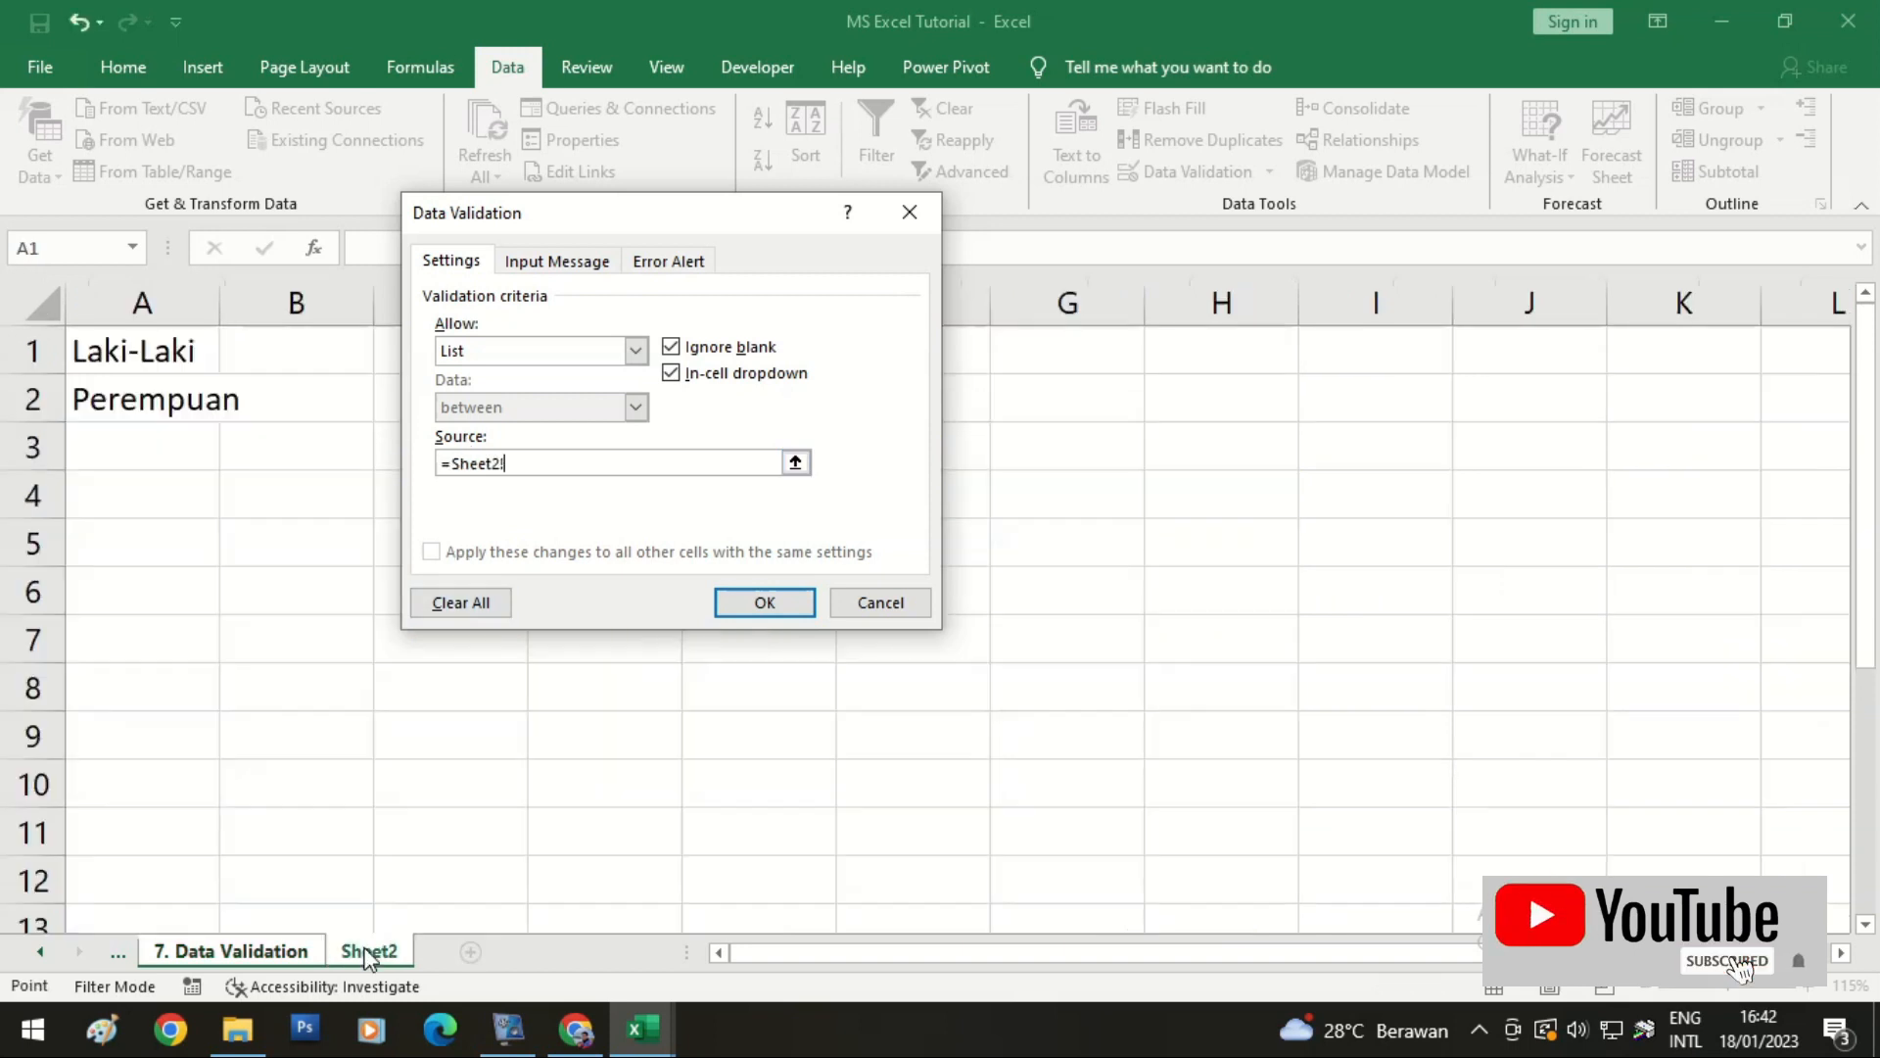
left_click_drag(143, 358, 143, 398)
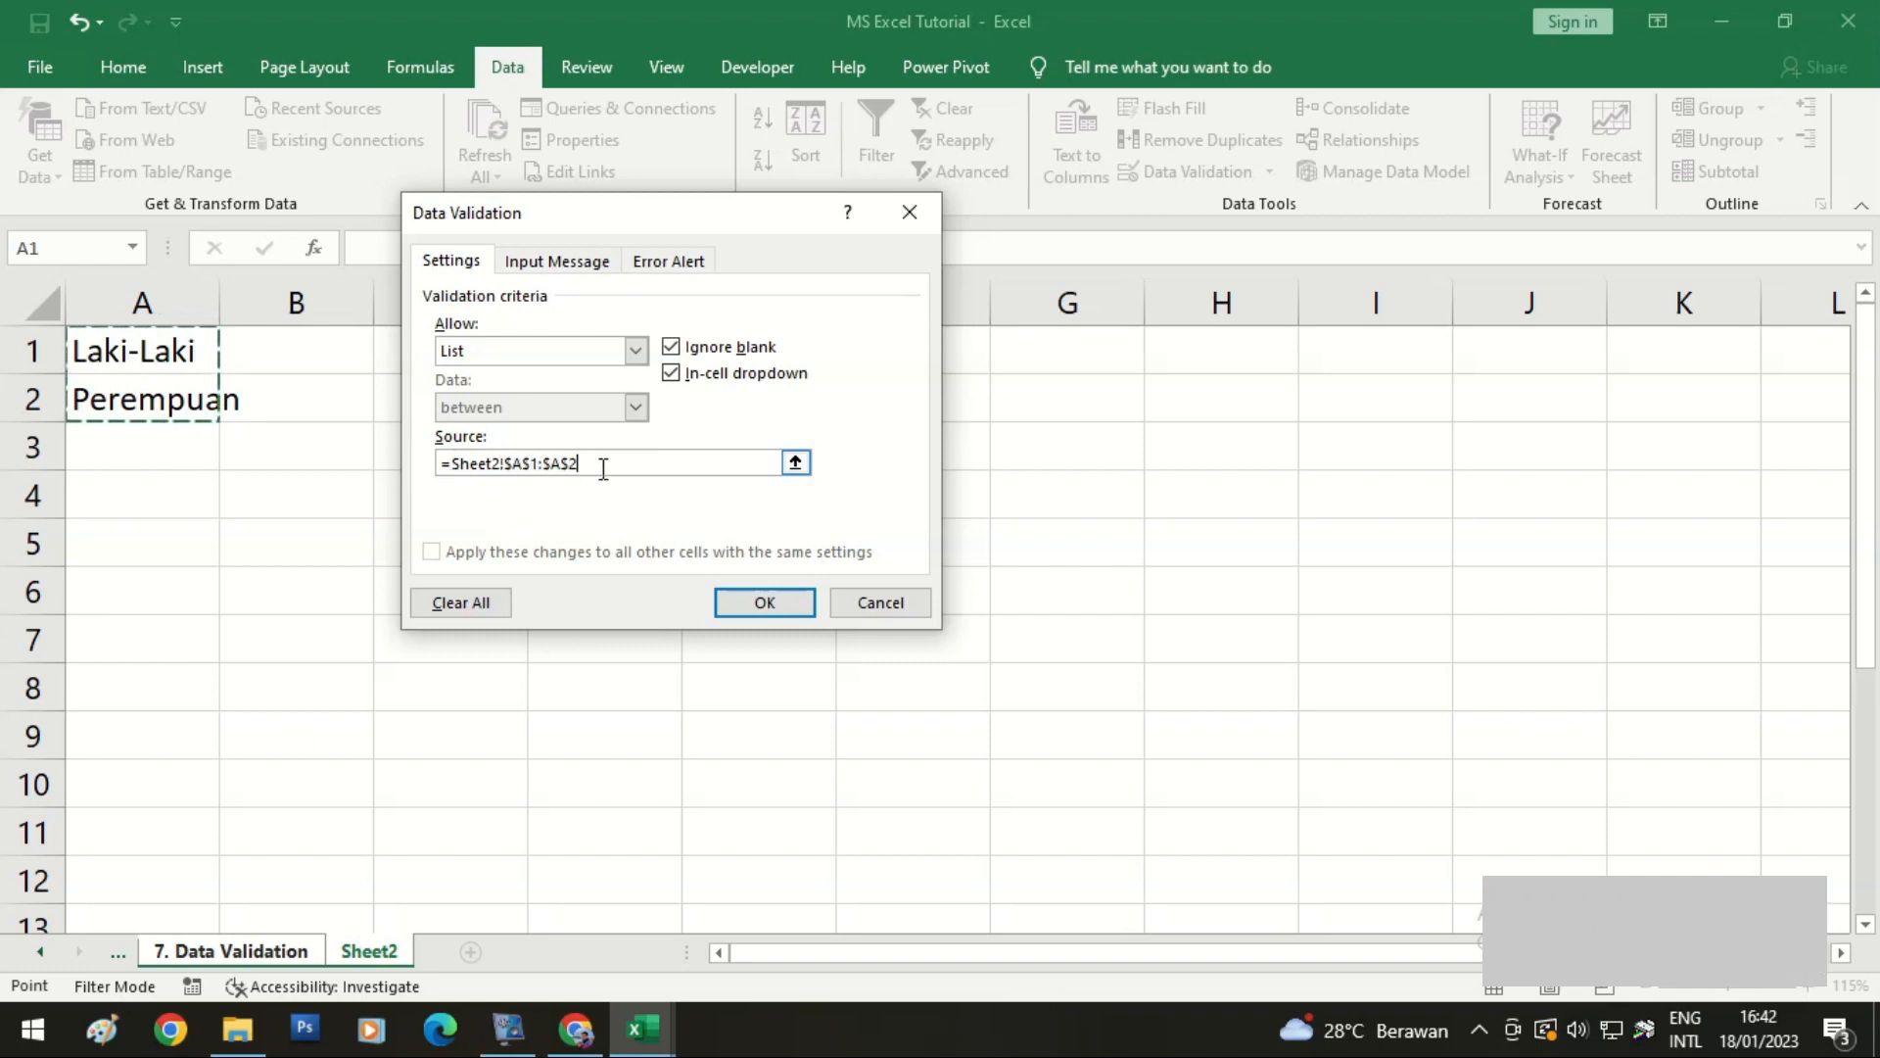
left_click(756, 601)
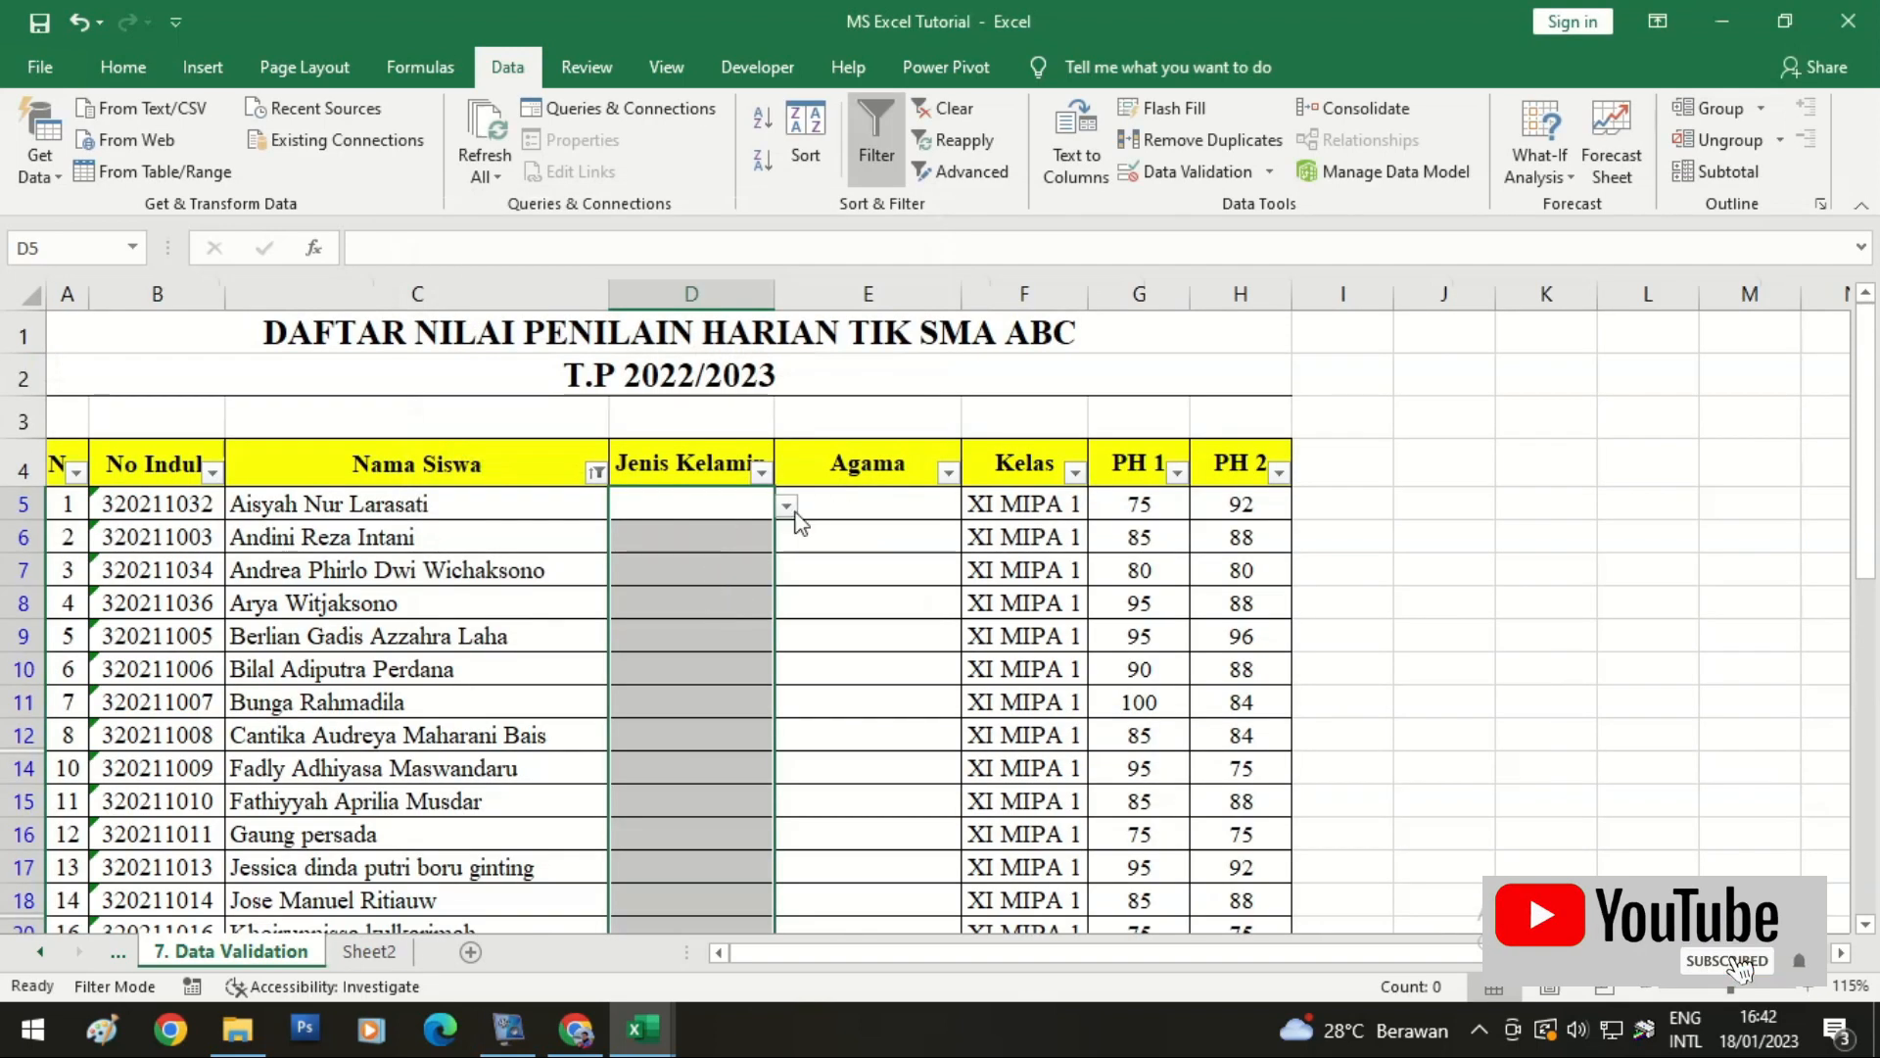
Step: Try Laki-Laki from the validation list in D5, and replace it with Perempuan
left_click(756, 503)
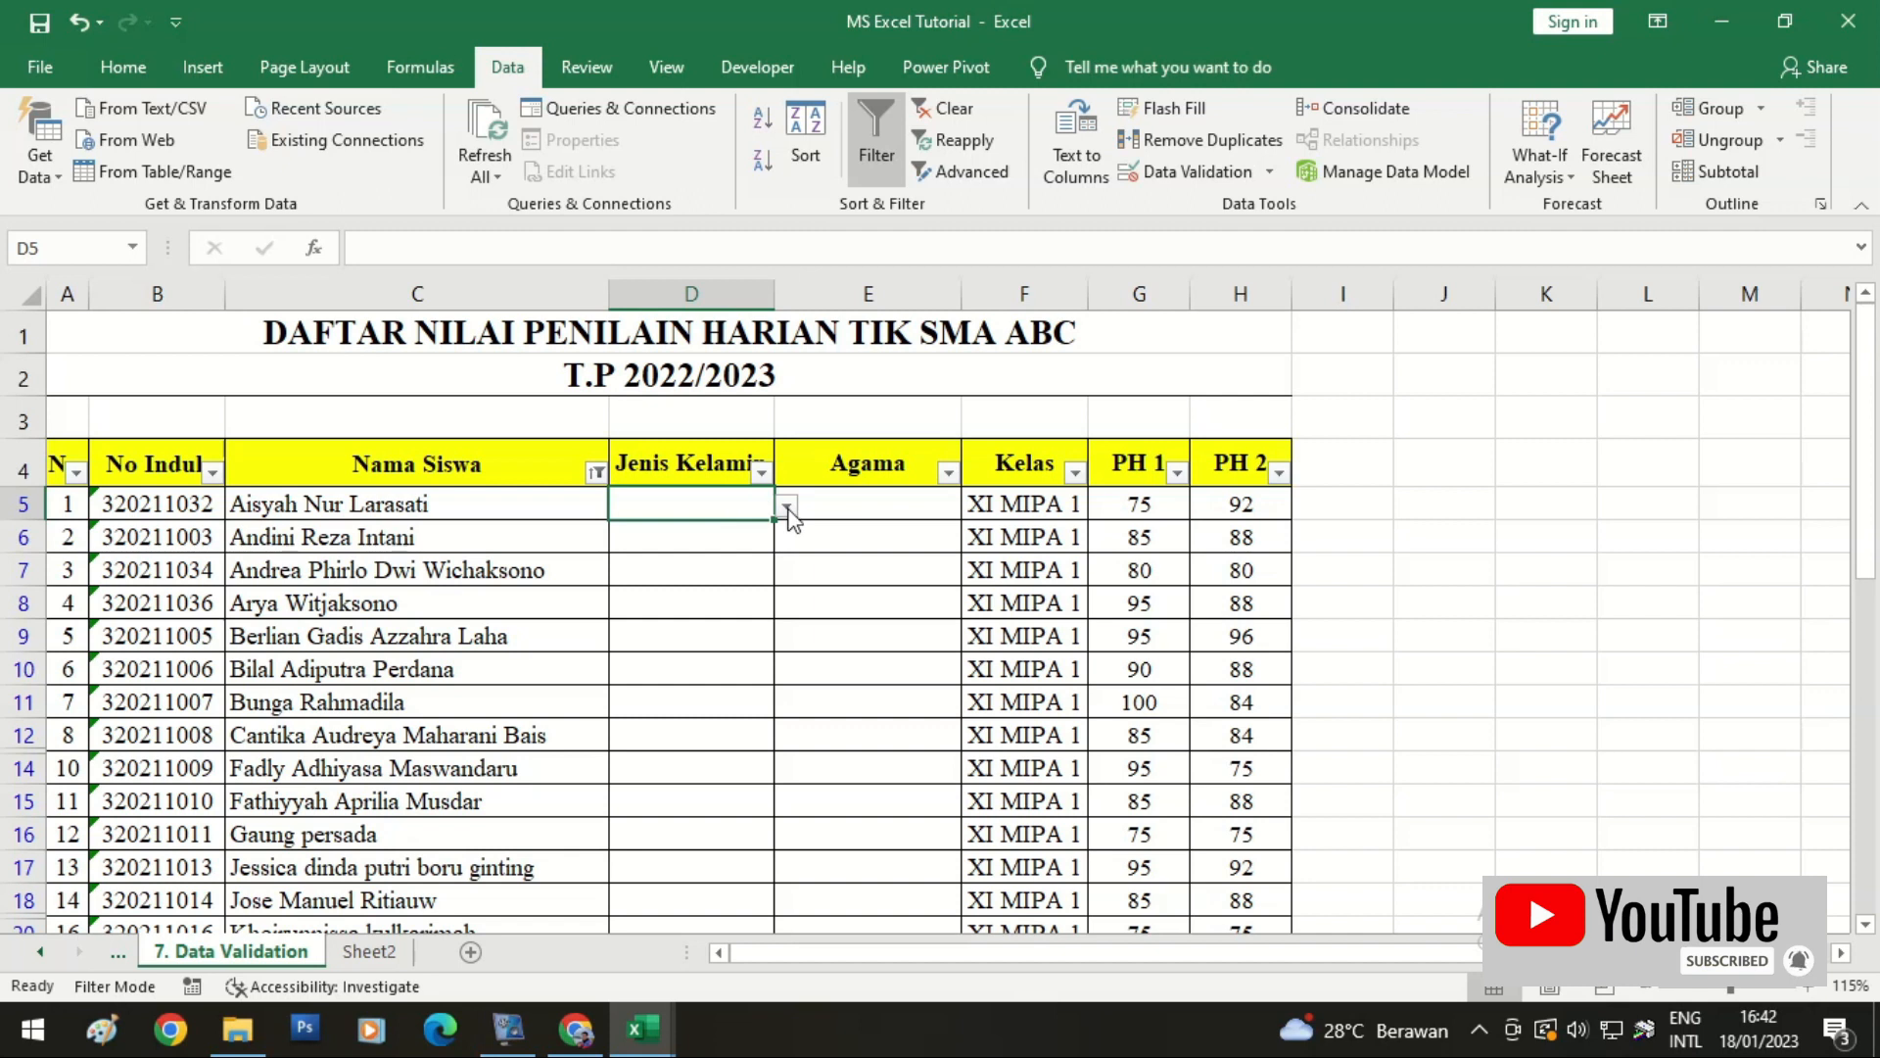
left_click(788, 506)
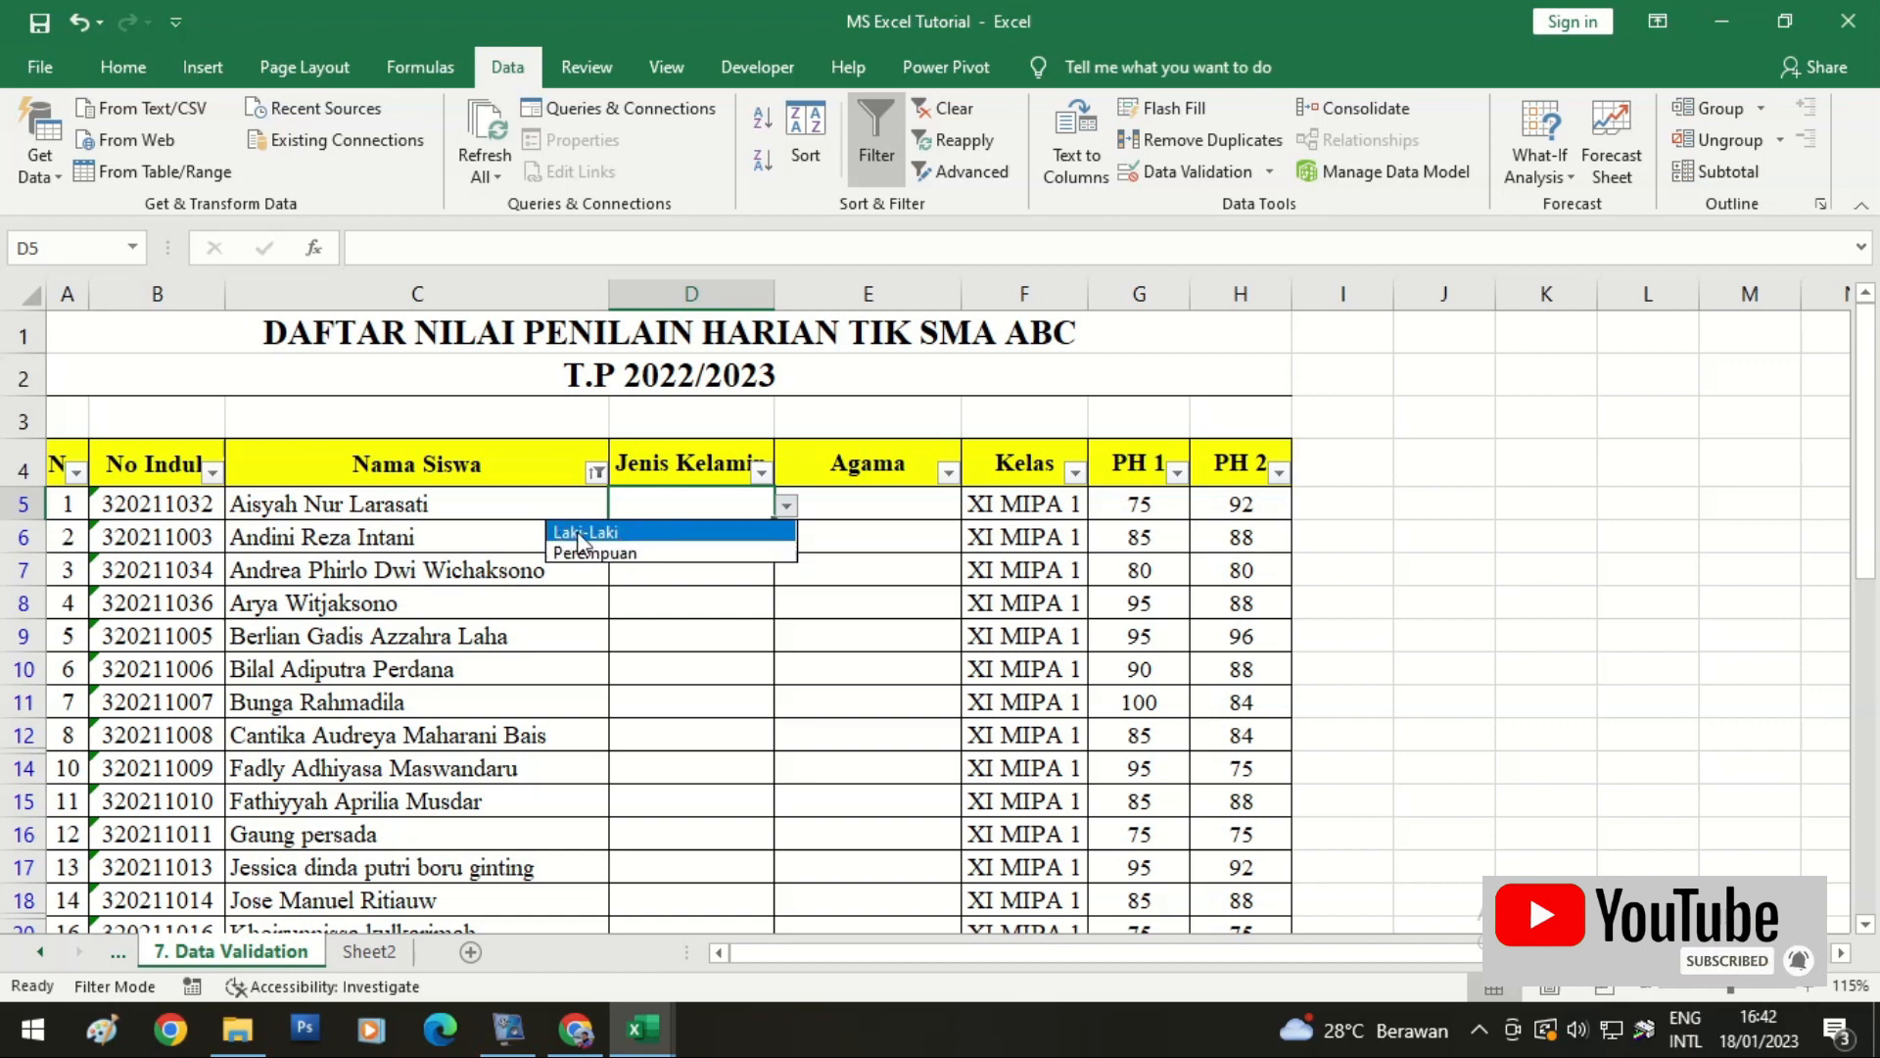
left_click(583, 534)
left_click(424, 506)
left_click(747, 505)
left_click(787, 505)
left_click(647, 550)
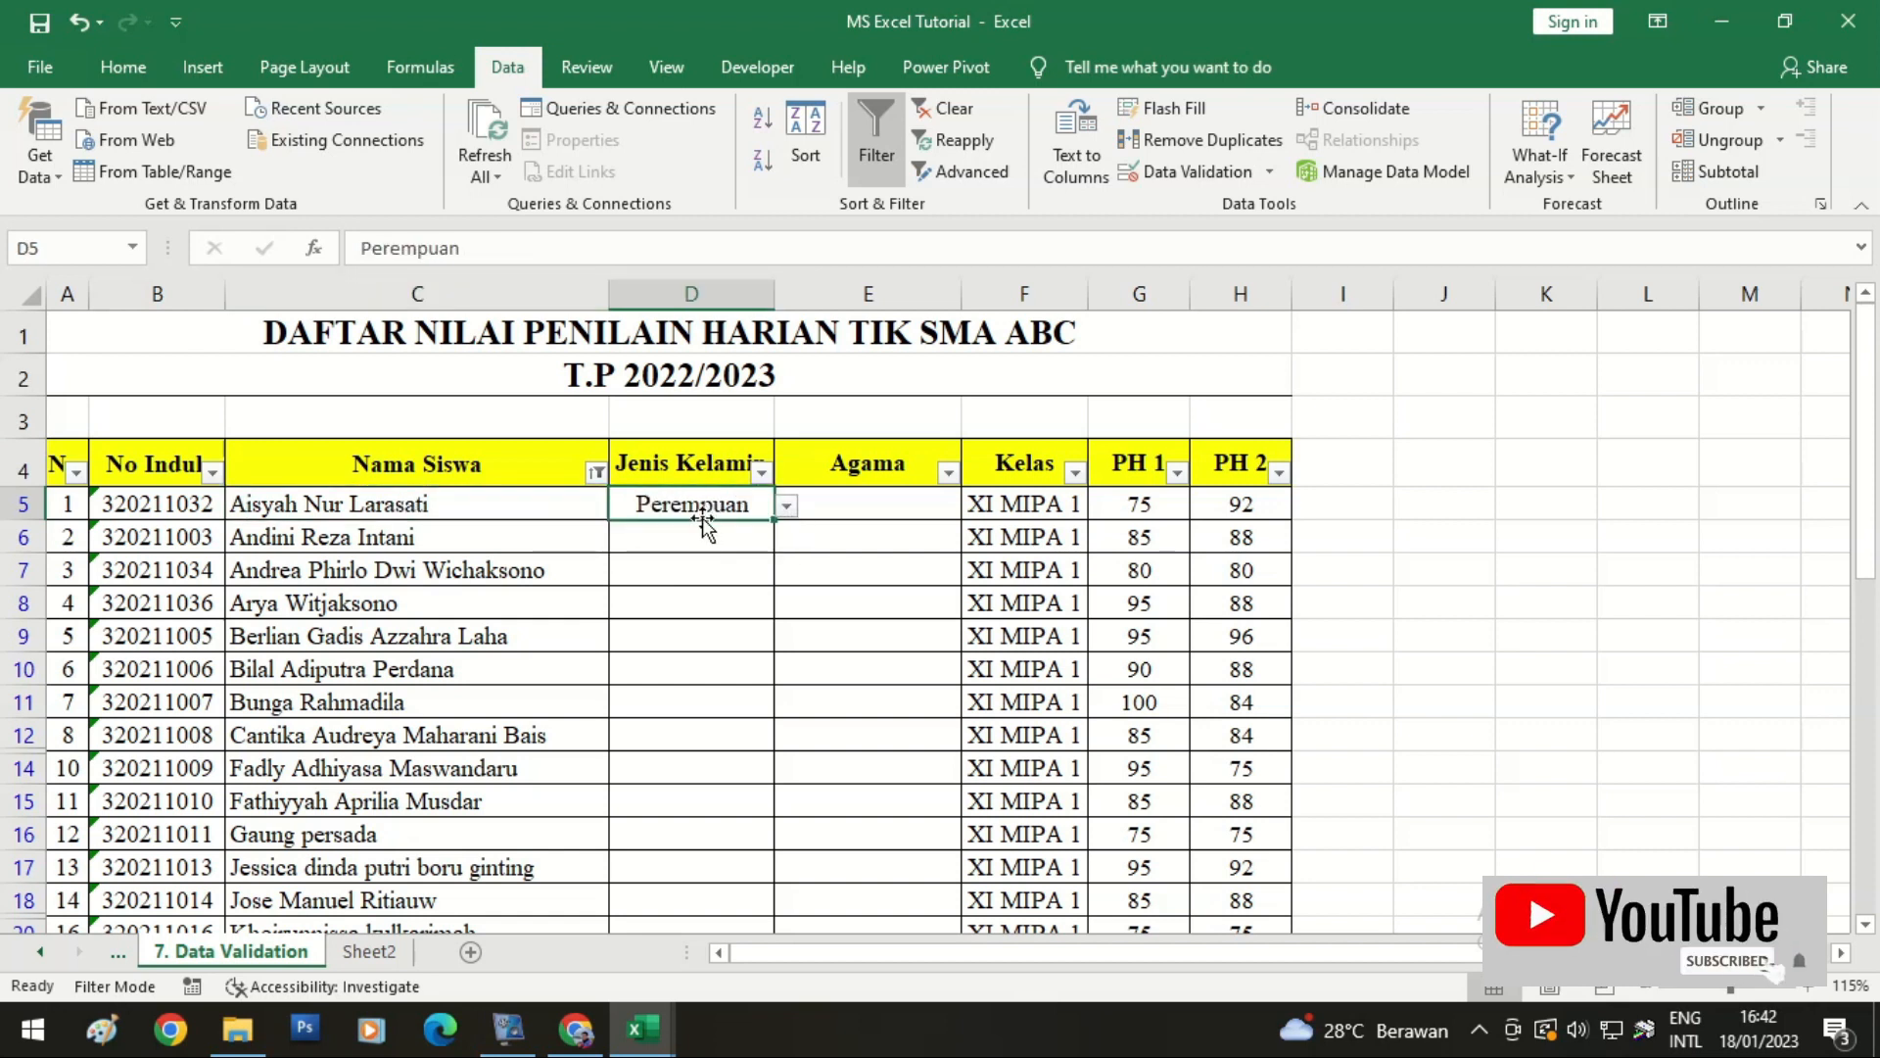
Step: Choose Perempuan in D6 and Laki-Laki in D7 from the validation list
left_click(683, 533)
left_click(786, 538)
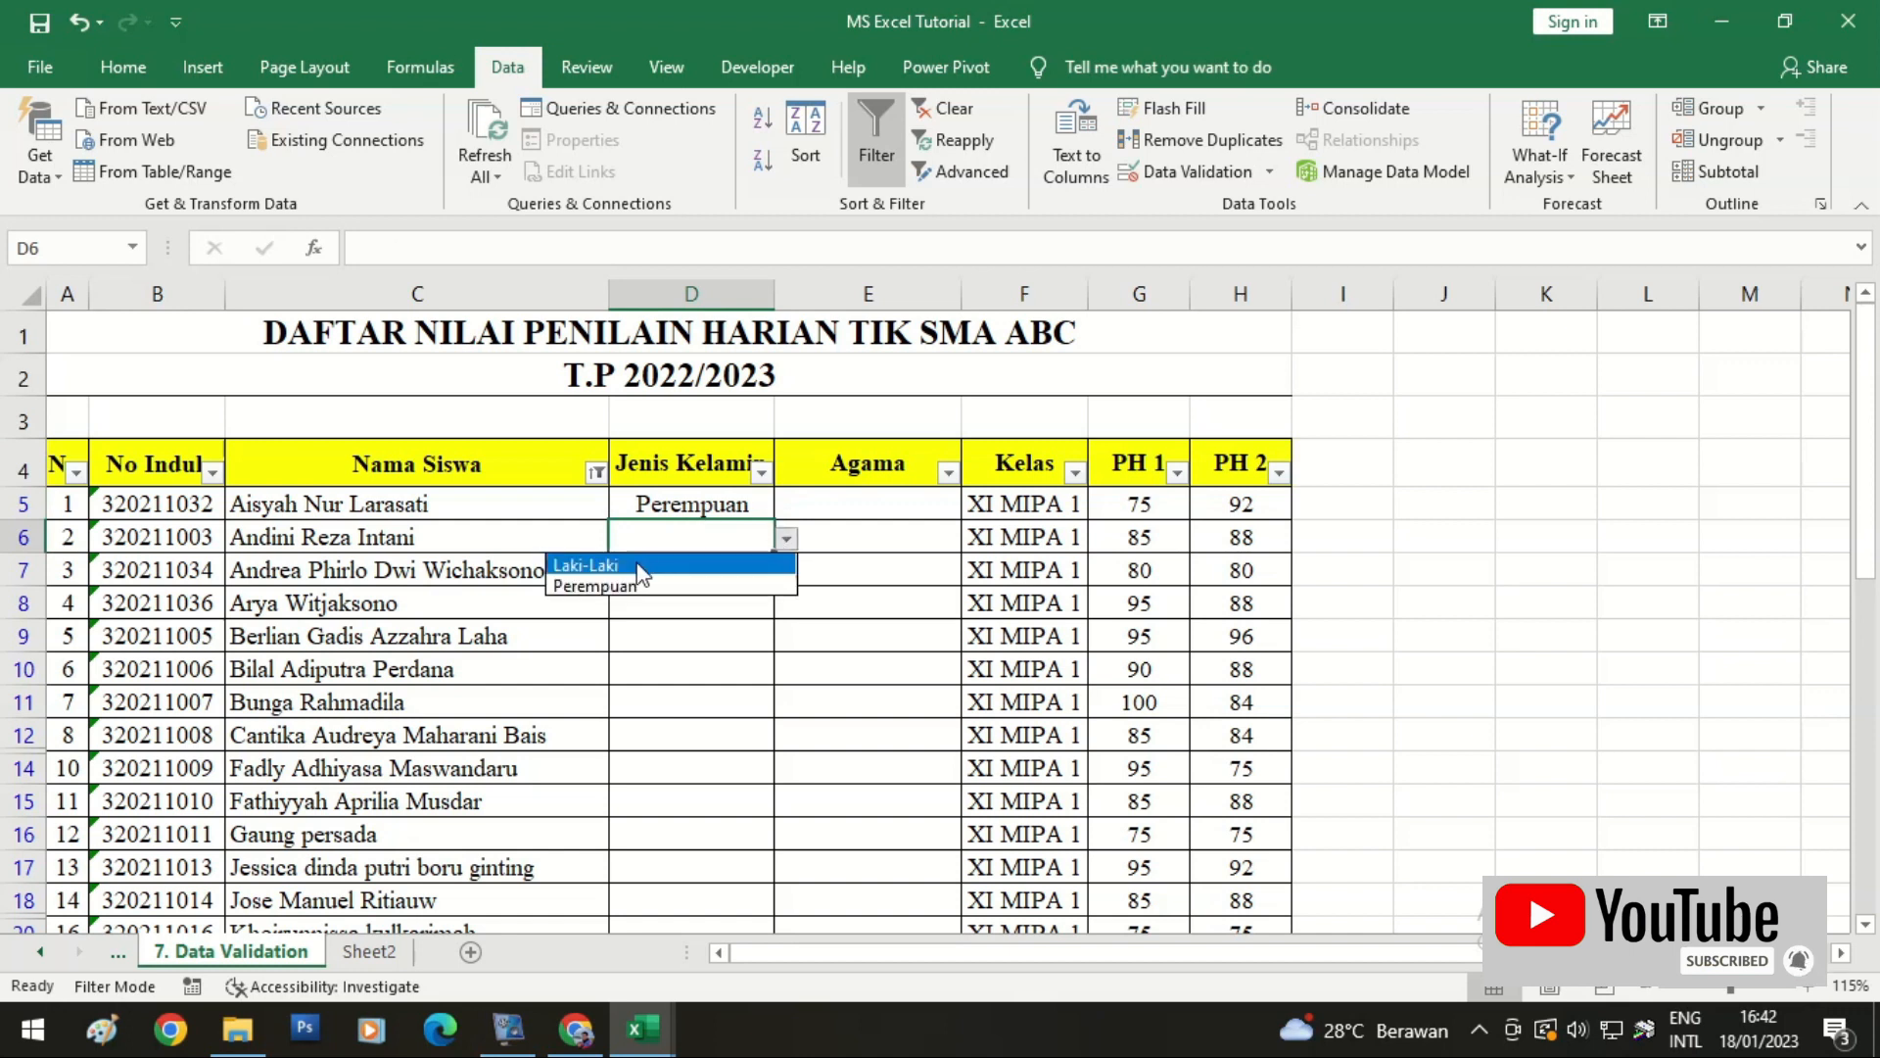
left_click(609, 584)
left_click(774, 566)
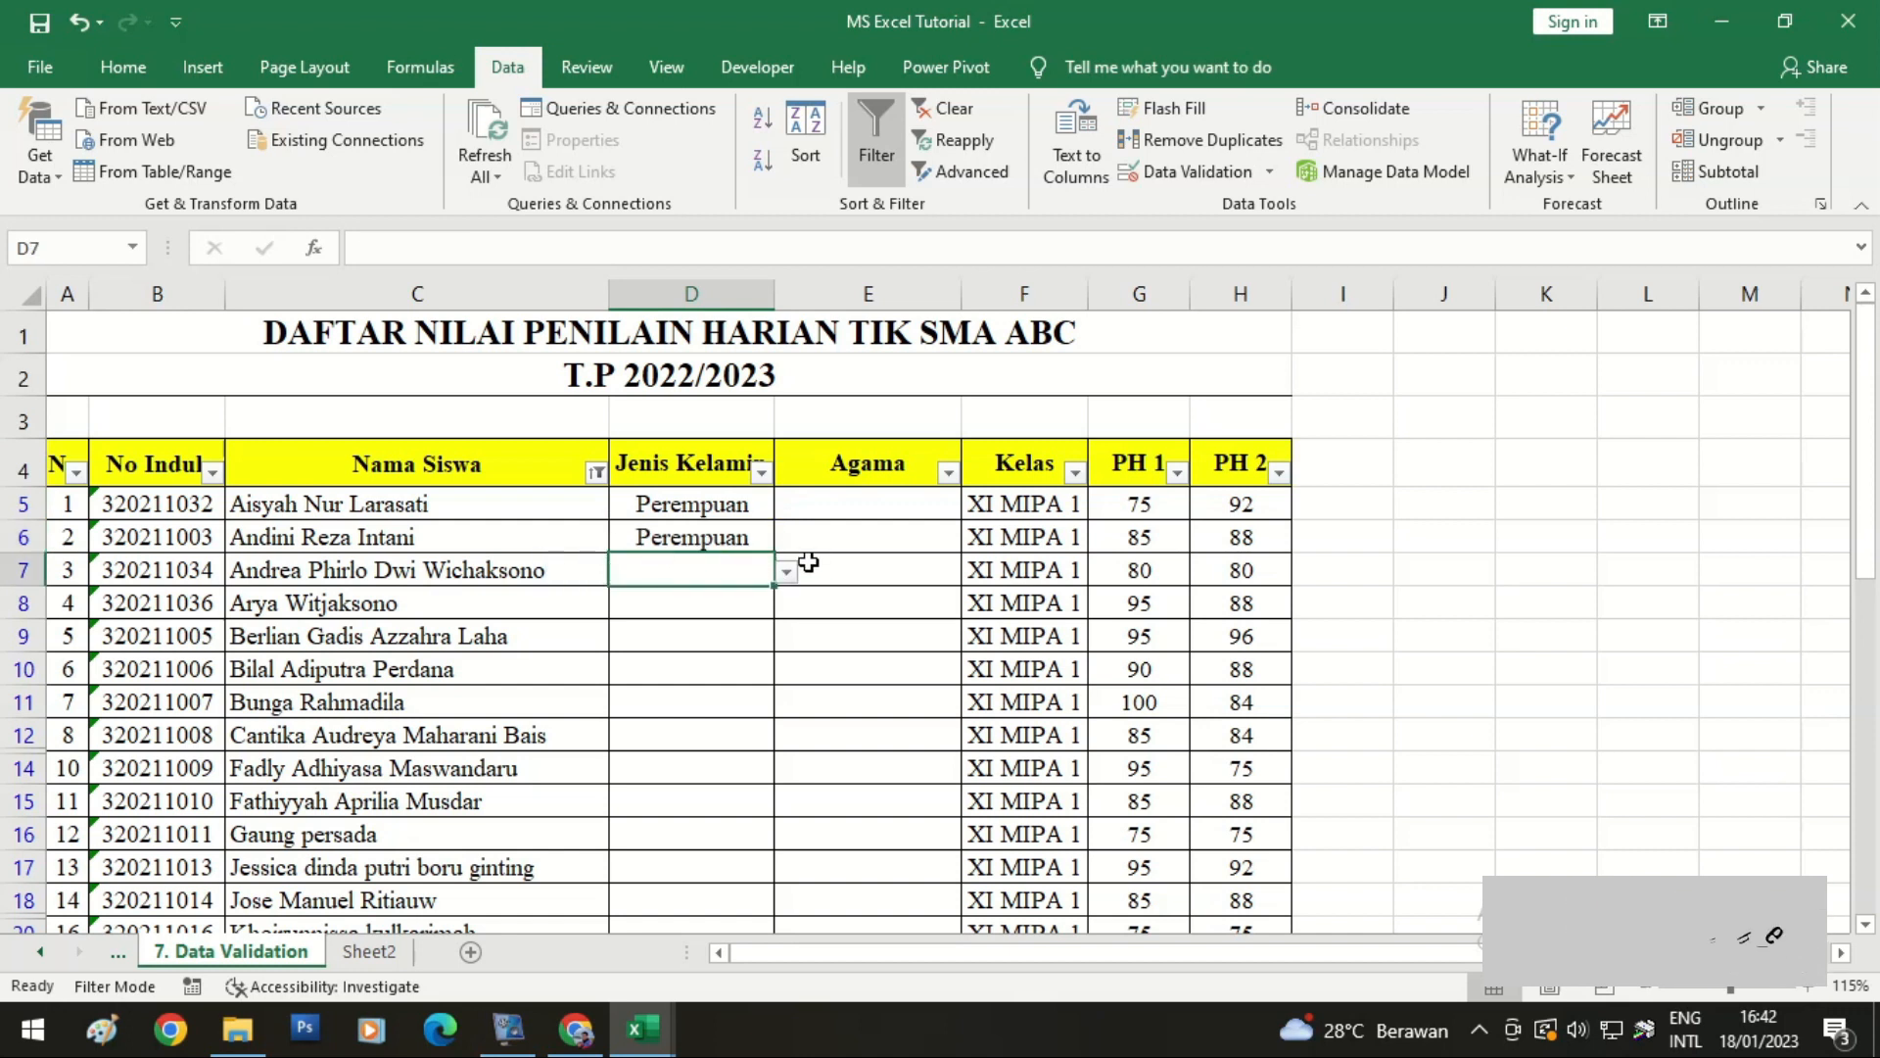
left_click(786, 574)
left_click(676, 594)
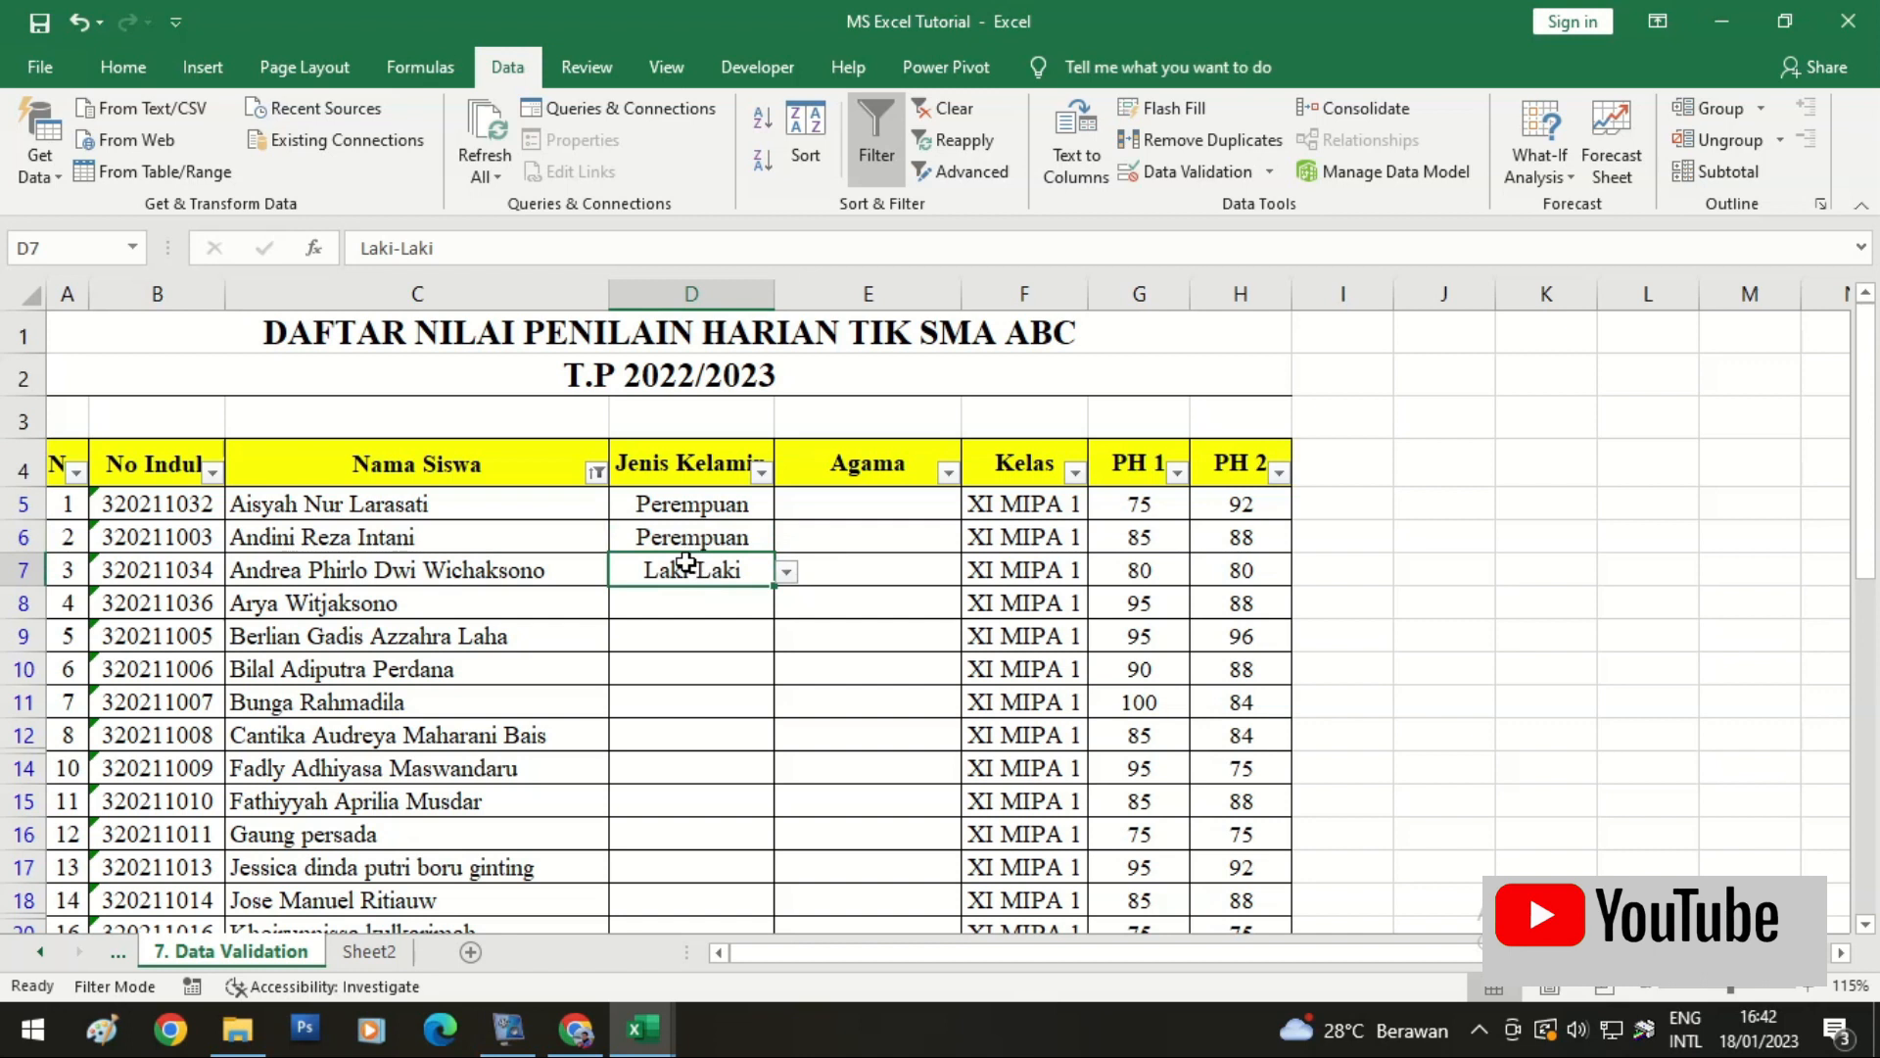
Step: Test the validation in D8 by trying the unlisted entries Waia, Waria and Wanita
left_click(747, 601)
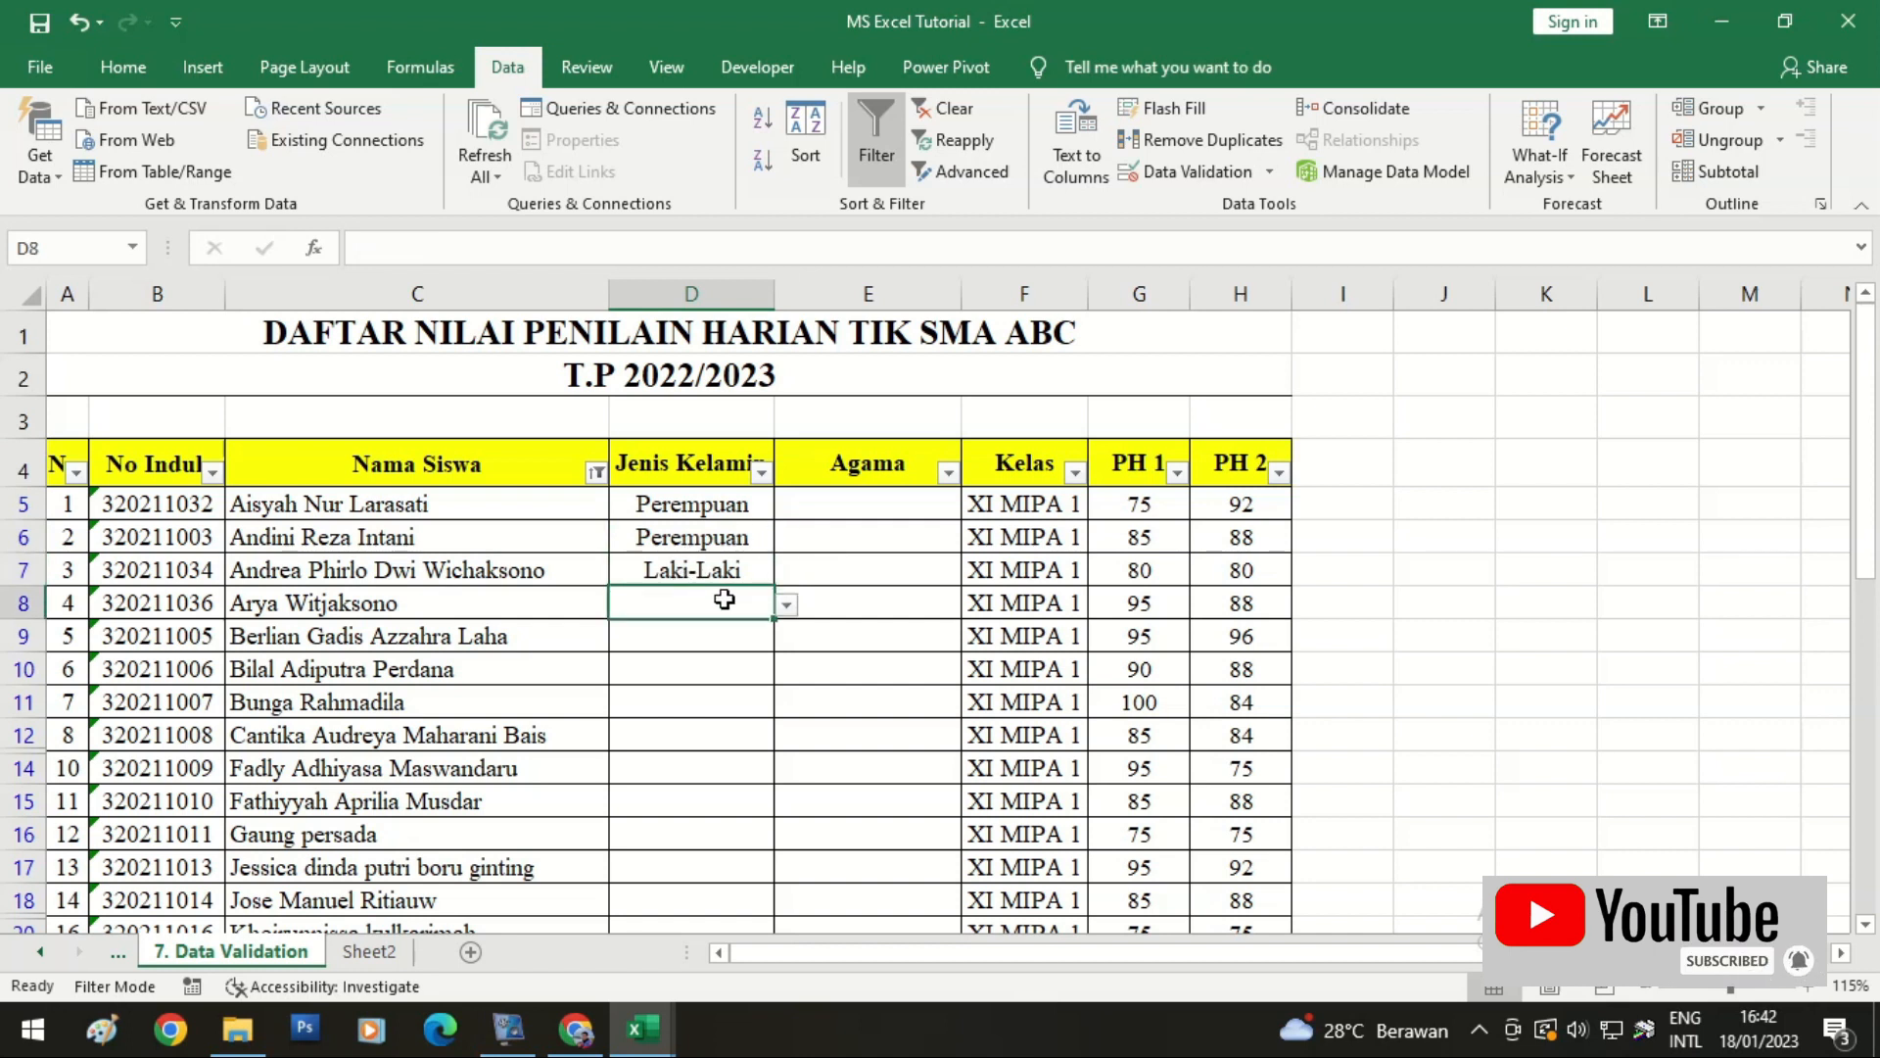
type("Waia")
key("Return")
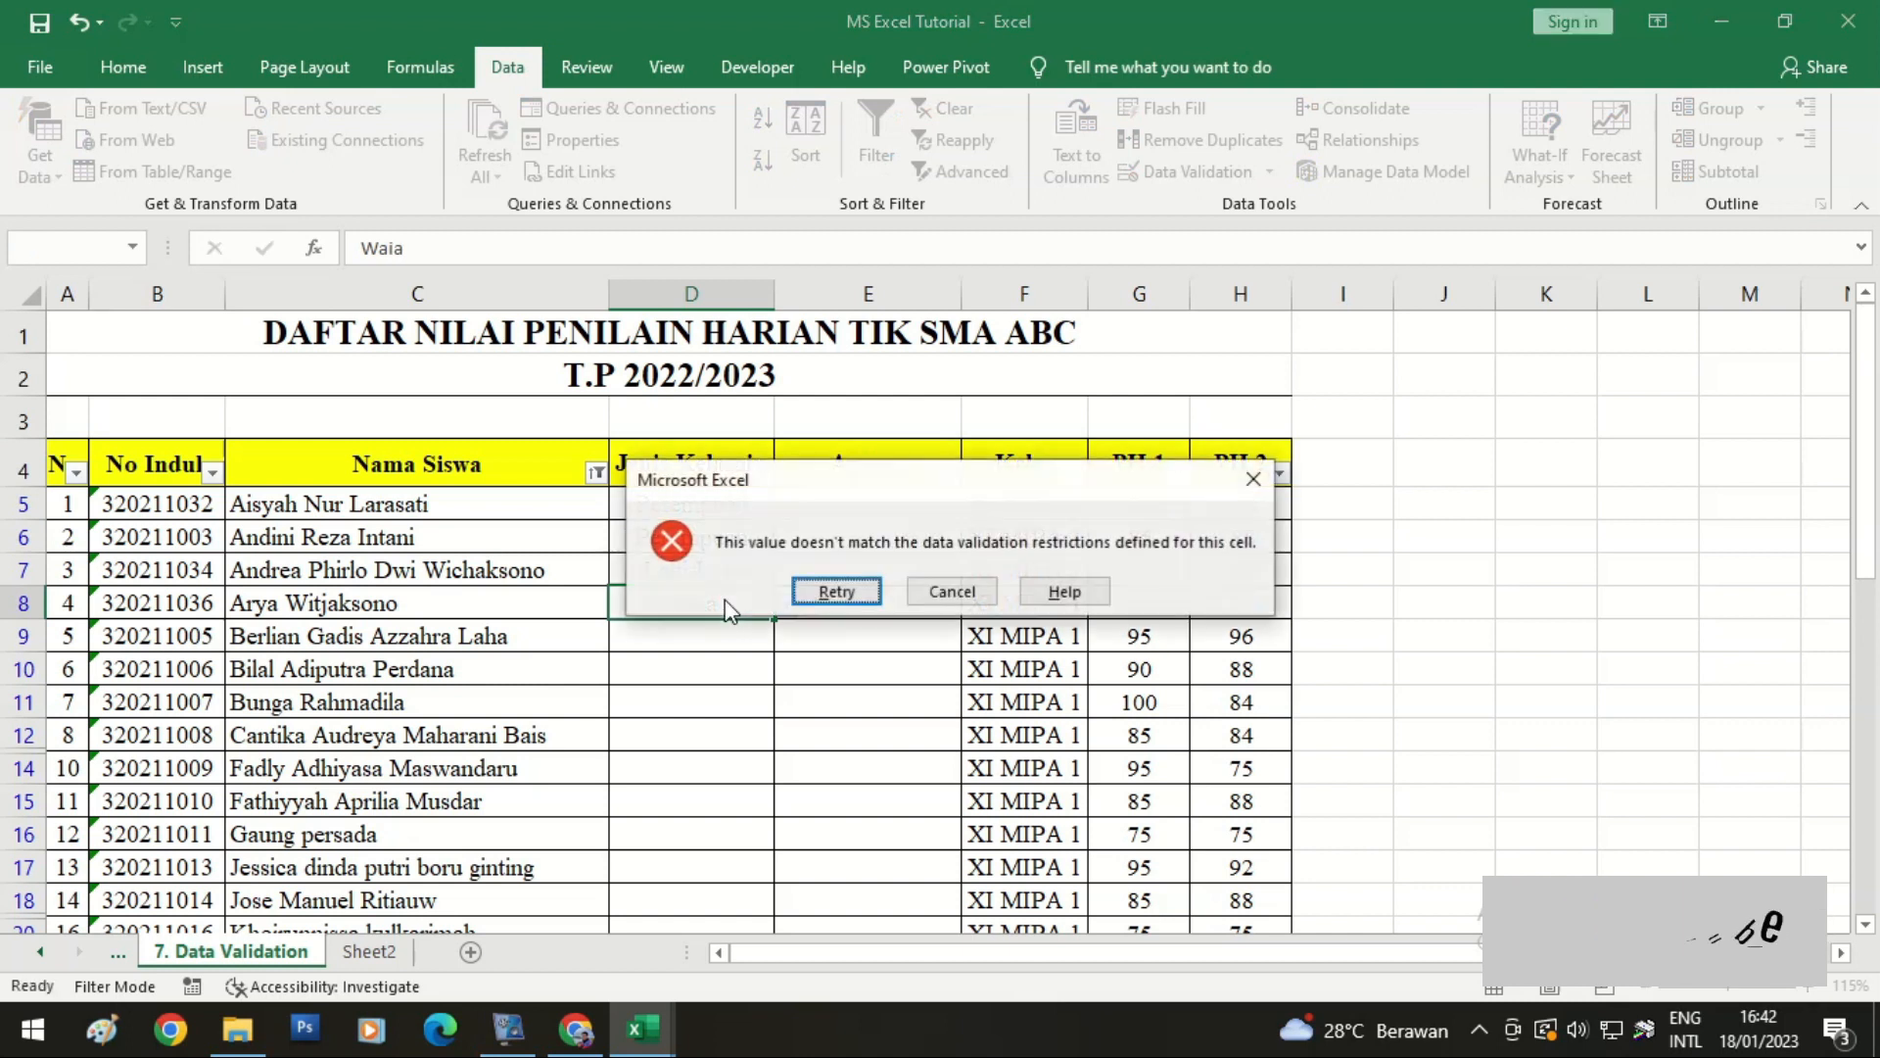
left_click(836, 590)
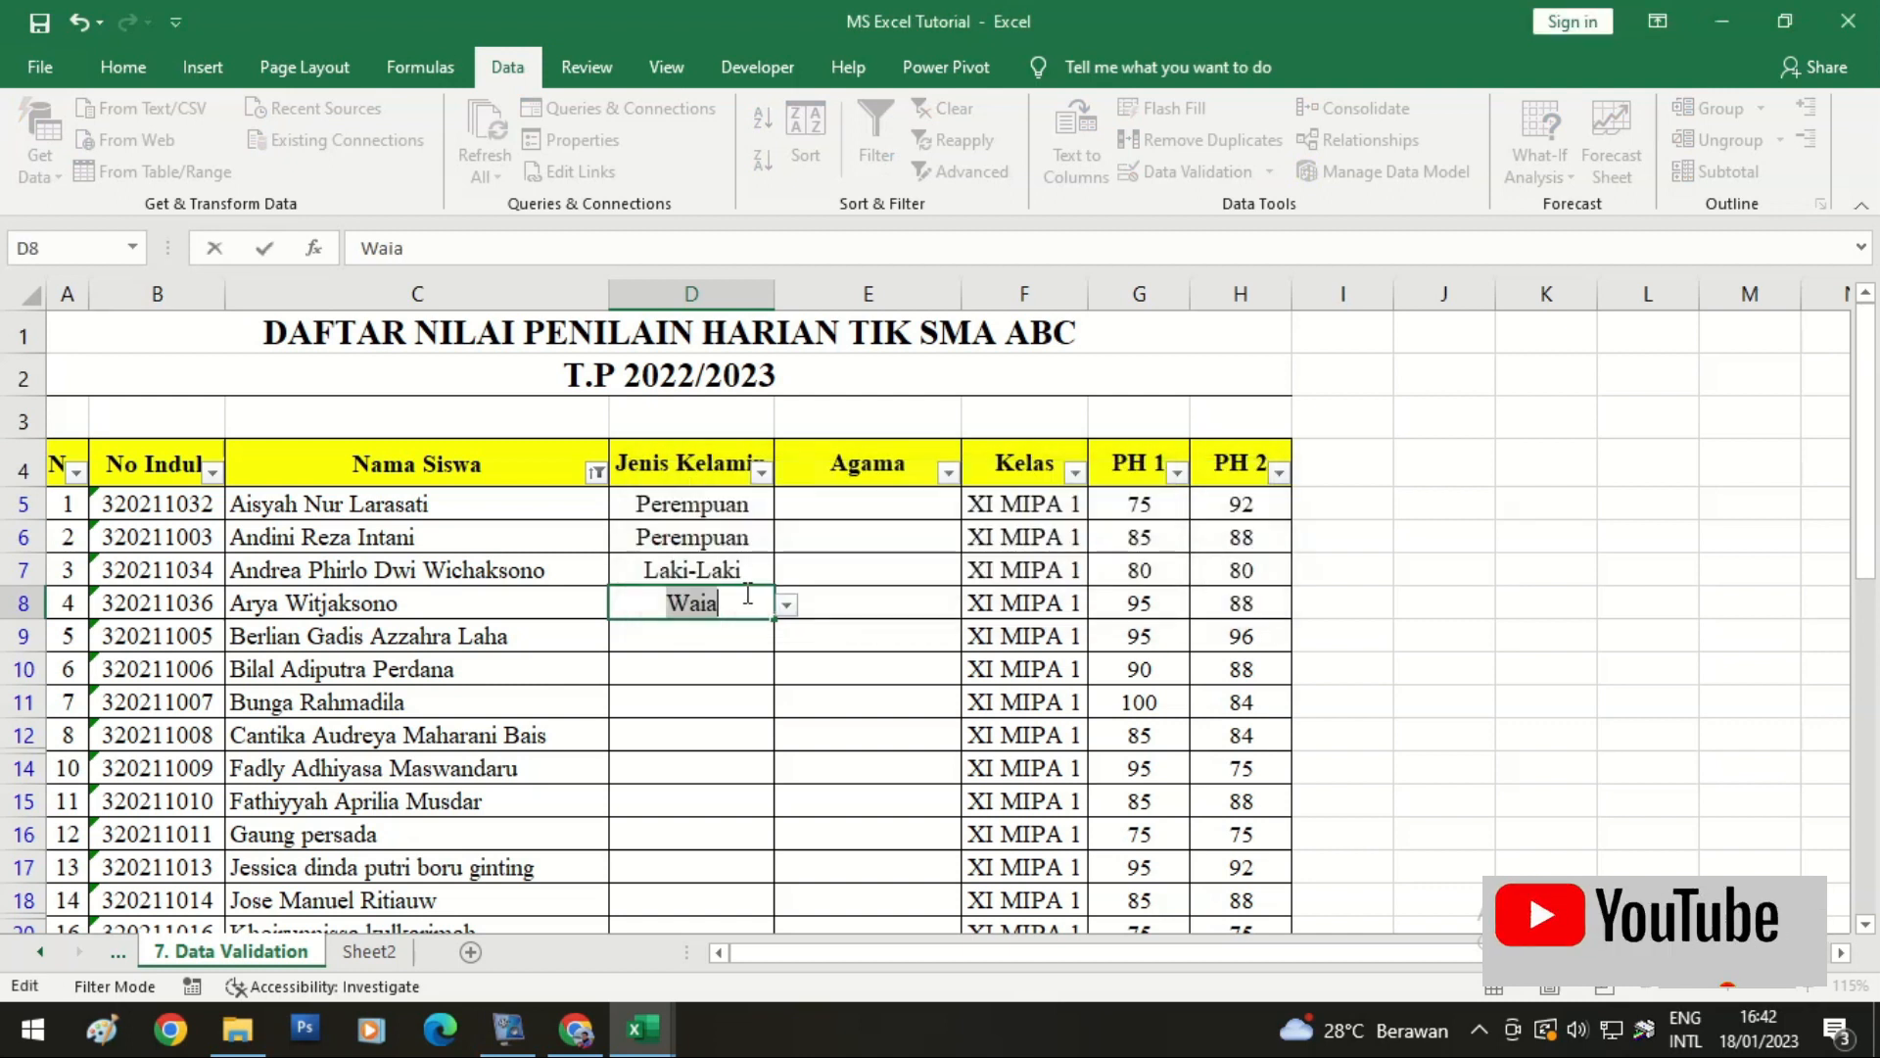
type("Waria")
key("Return")
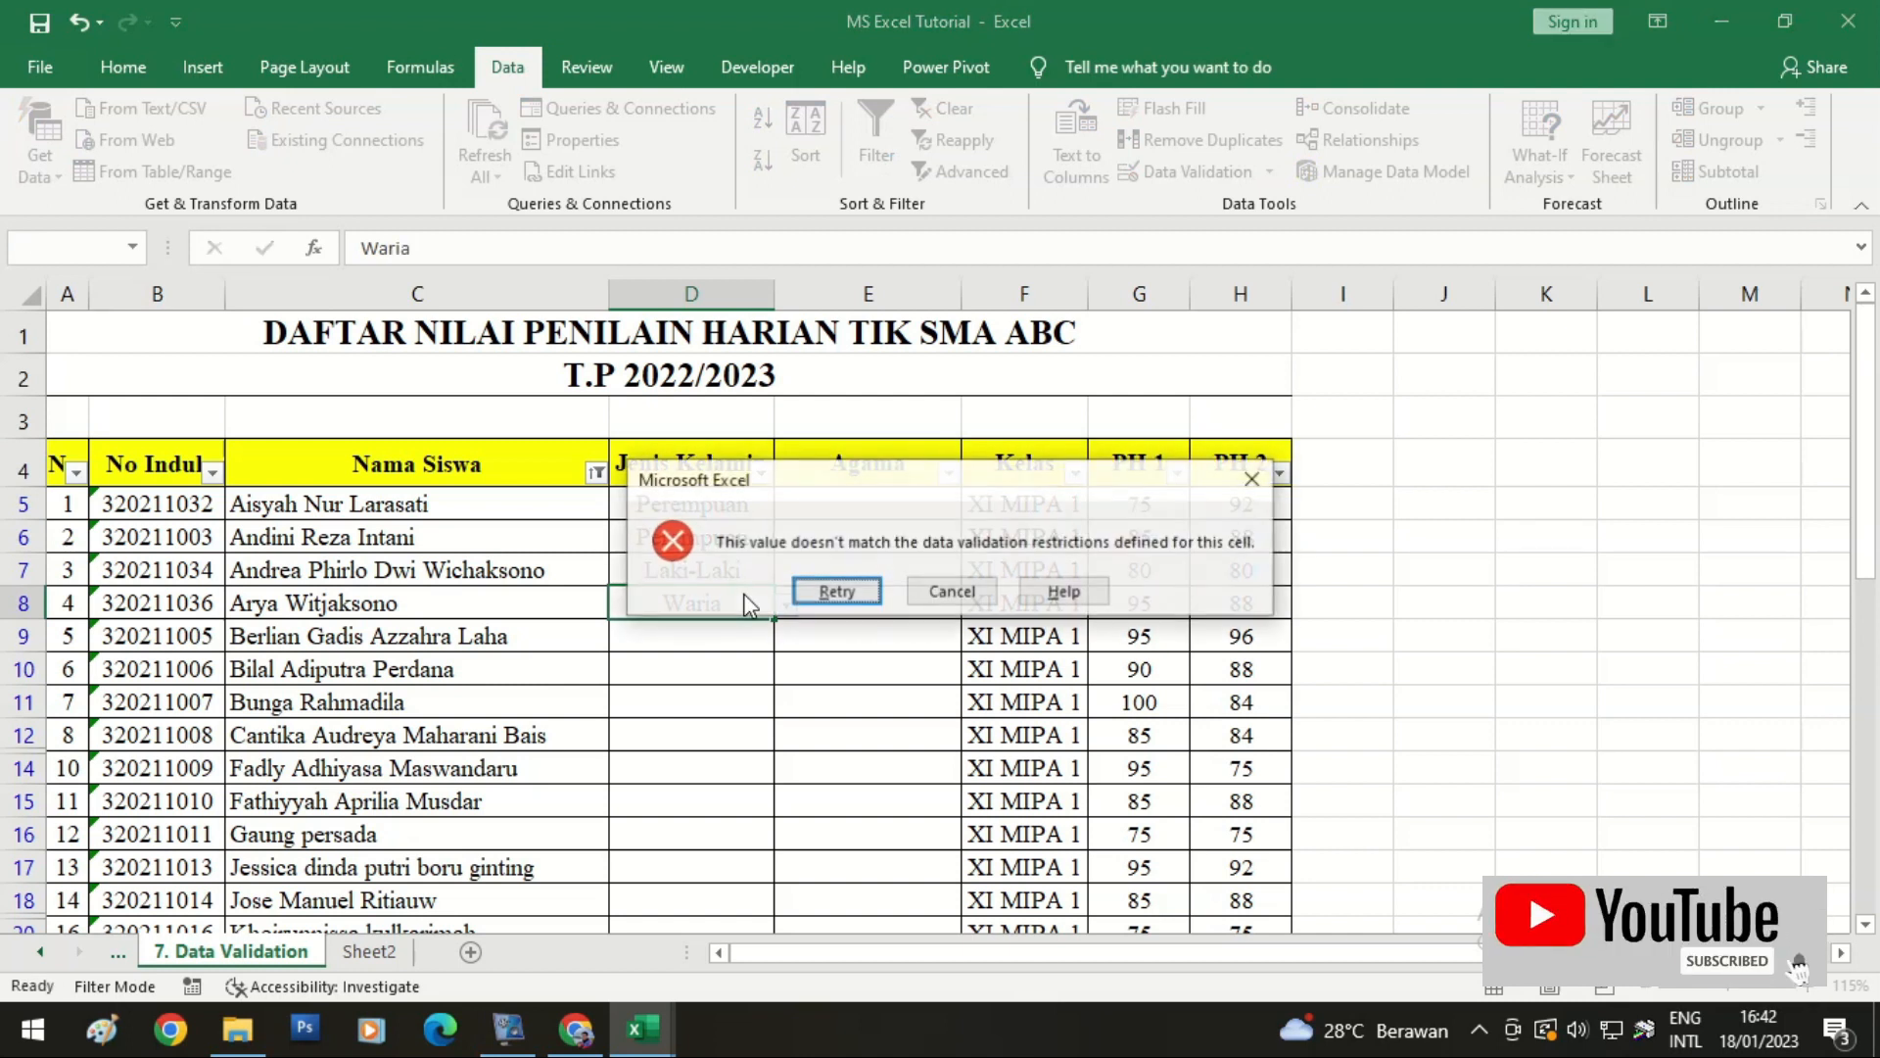
left_click(837, 593)
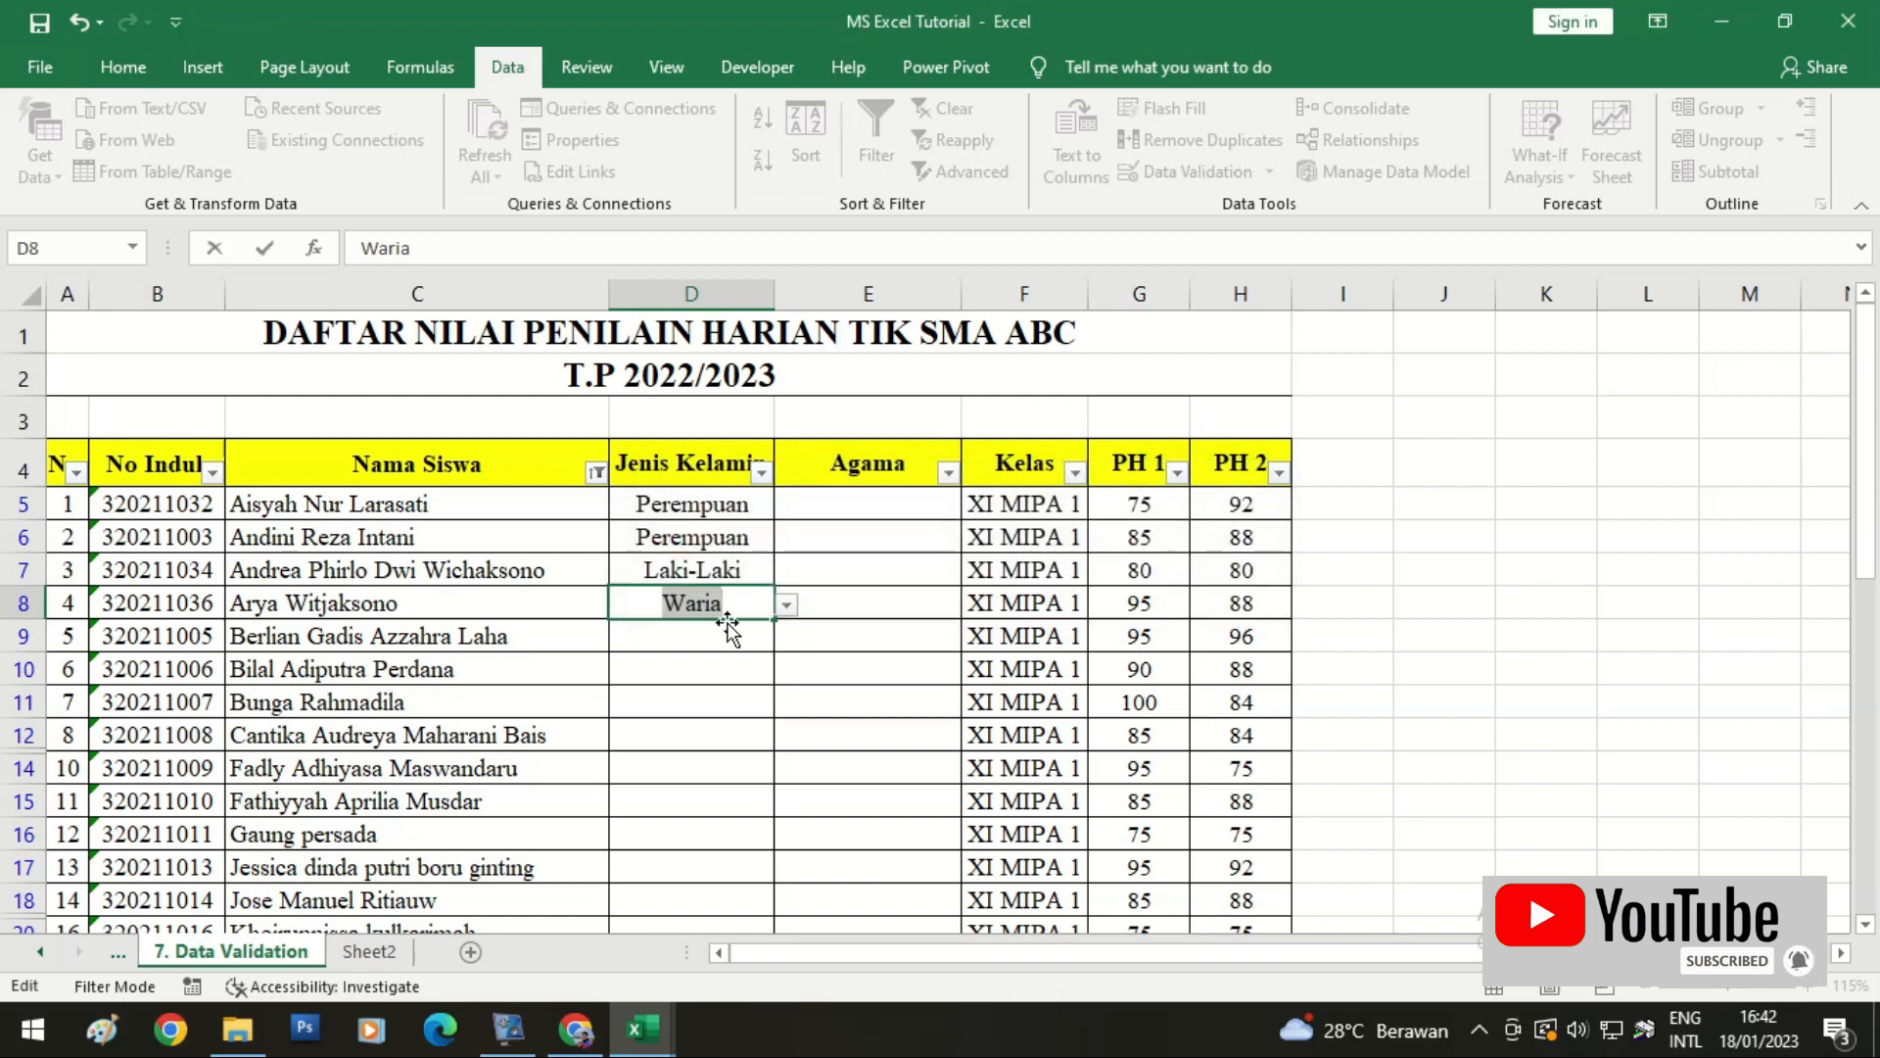
type("WAnita")
key("Return")
left_click(836, 591)
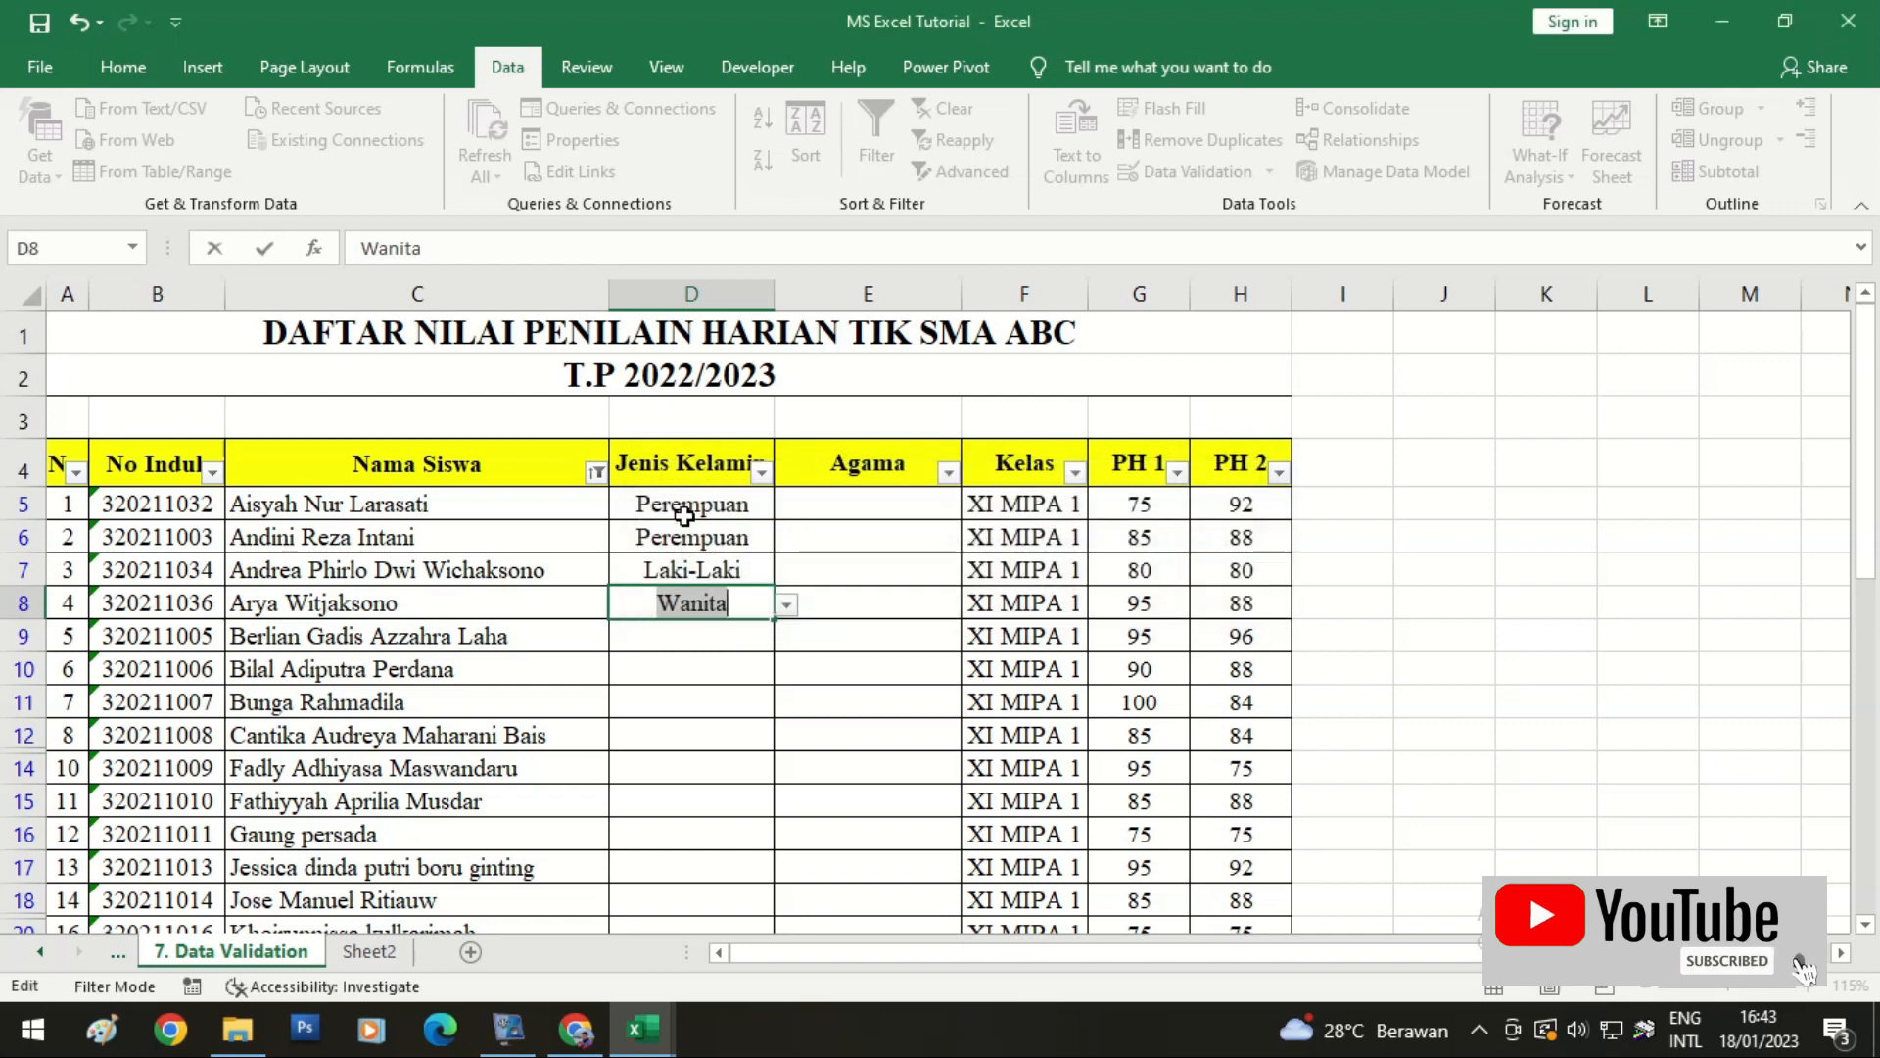
Step: Enter the listed value Perempuan in D8 as text instead of picking it
type("Perm")
key("BackSpace")
type("empuan")
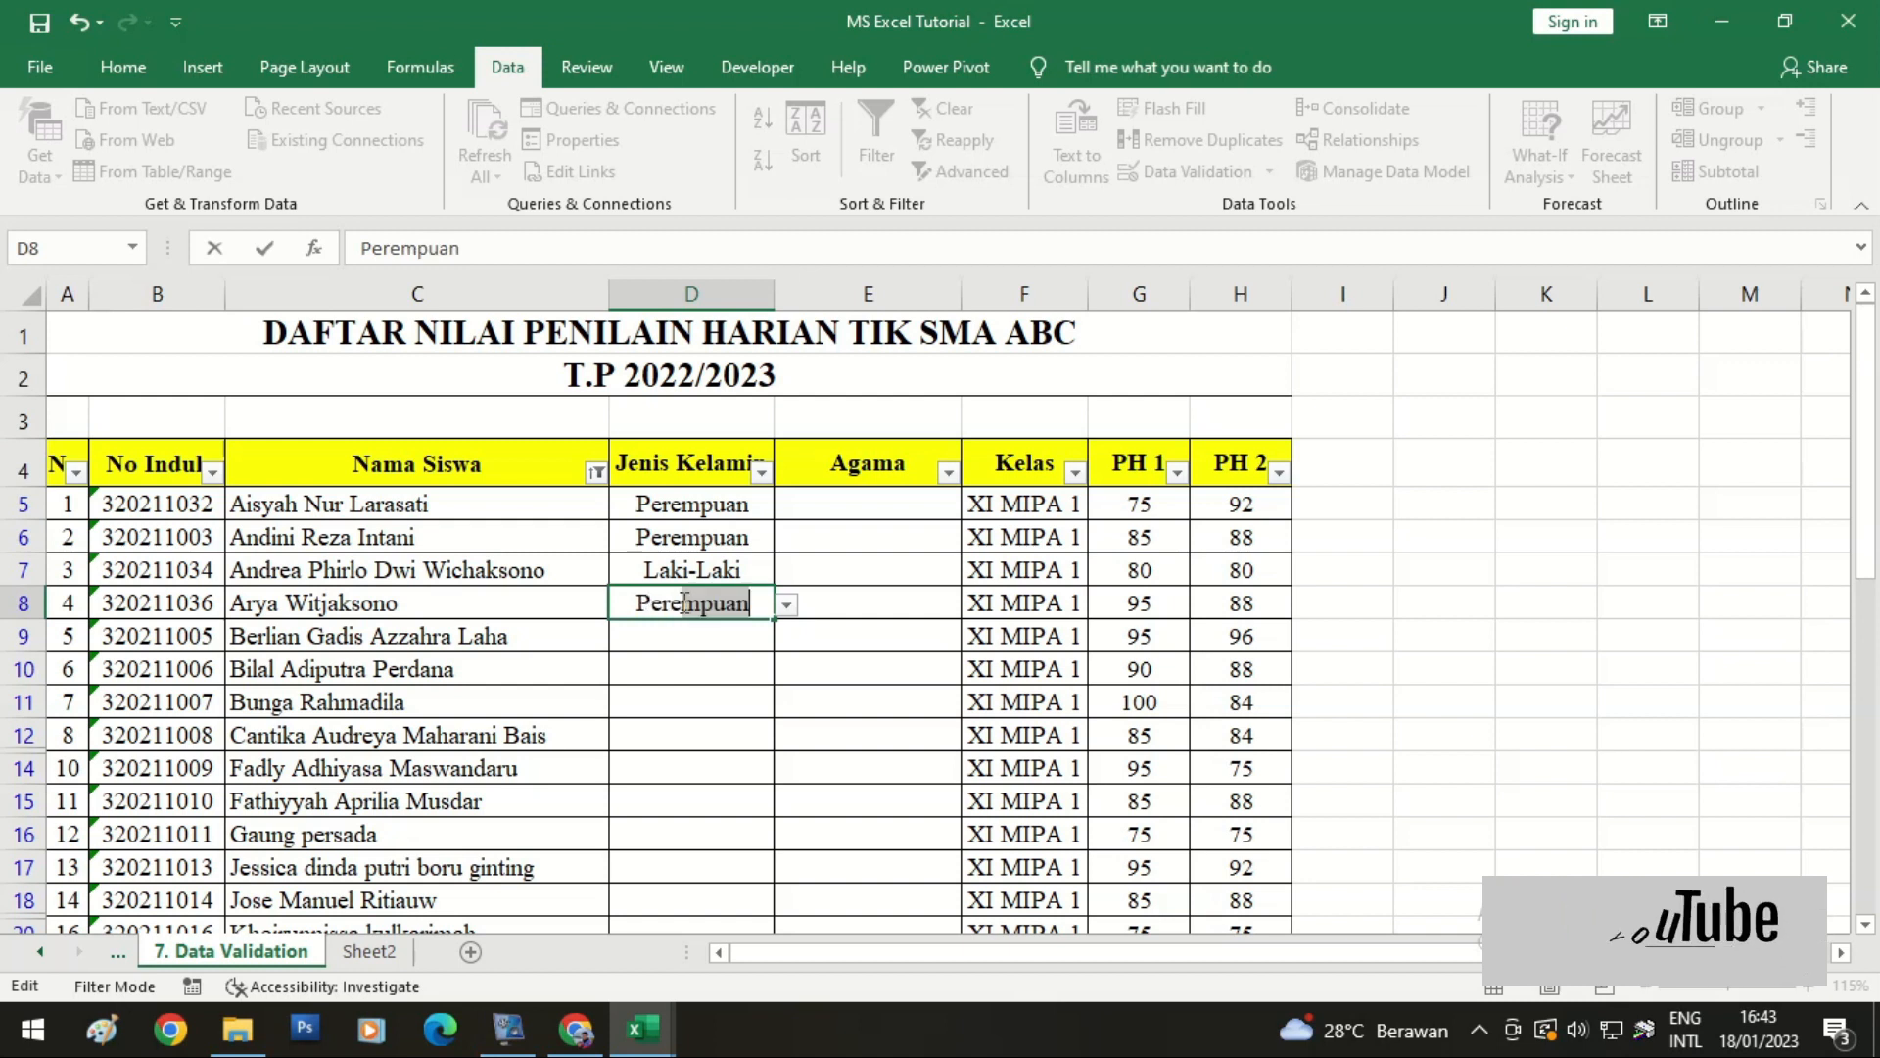
key("Return")
left_click(684, 603)
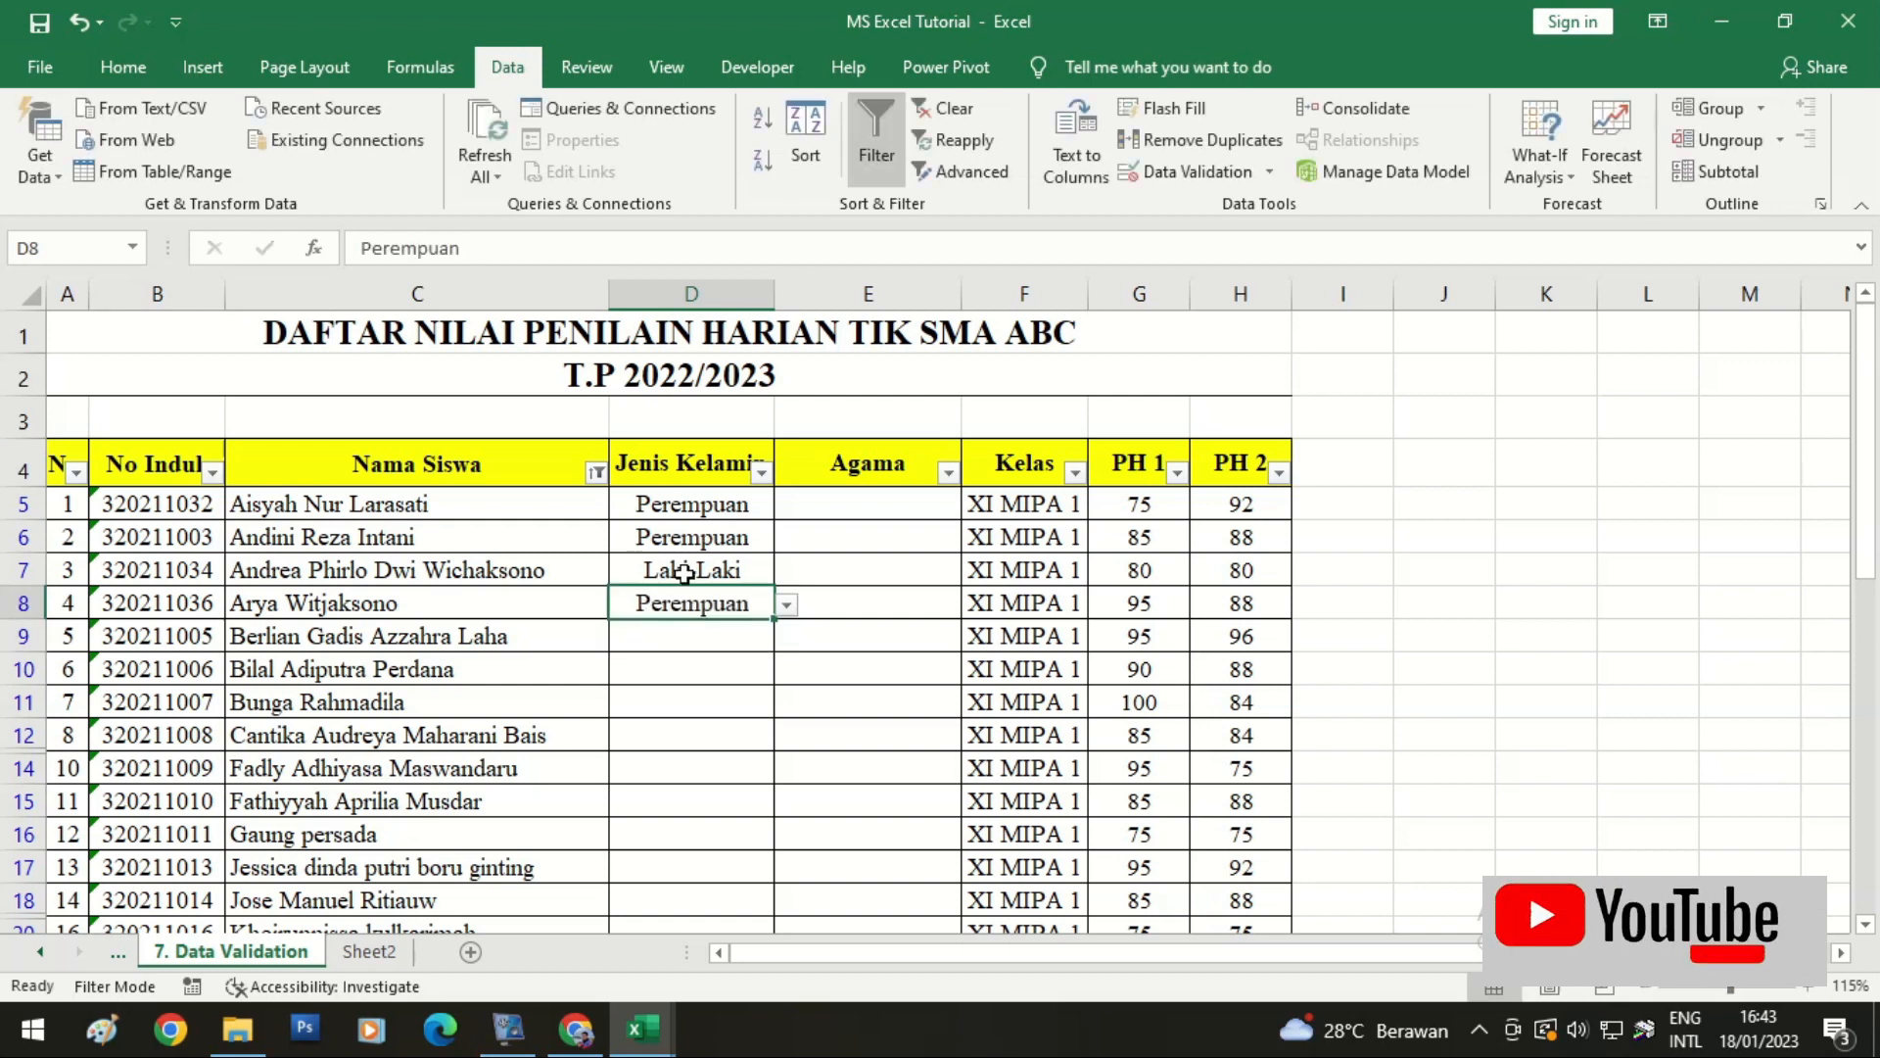
Step: Try Laki-Laki from the validation list in D9, and replace it with Perempuan
left_click(720, 631)
left_click(787, 637)
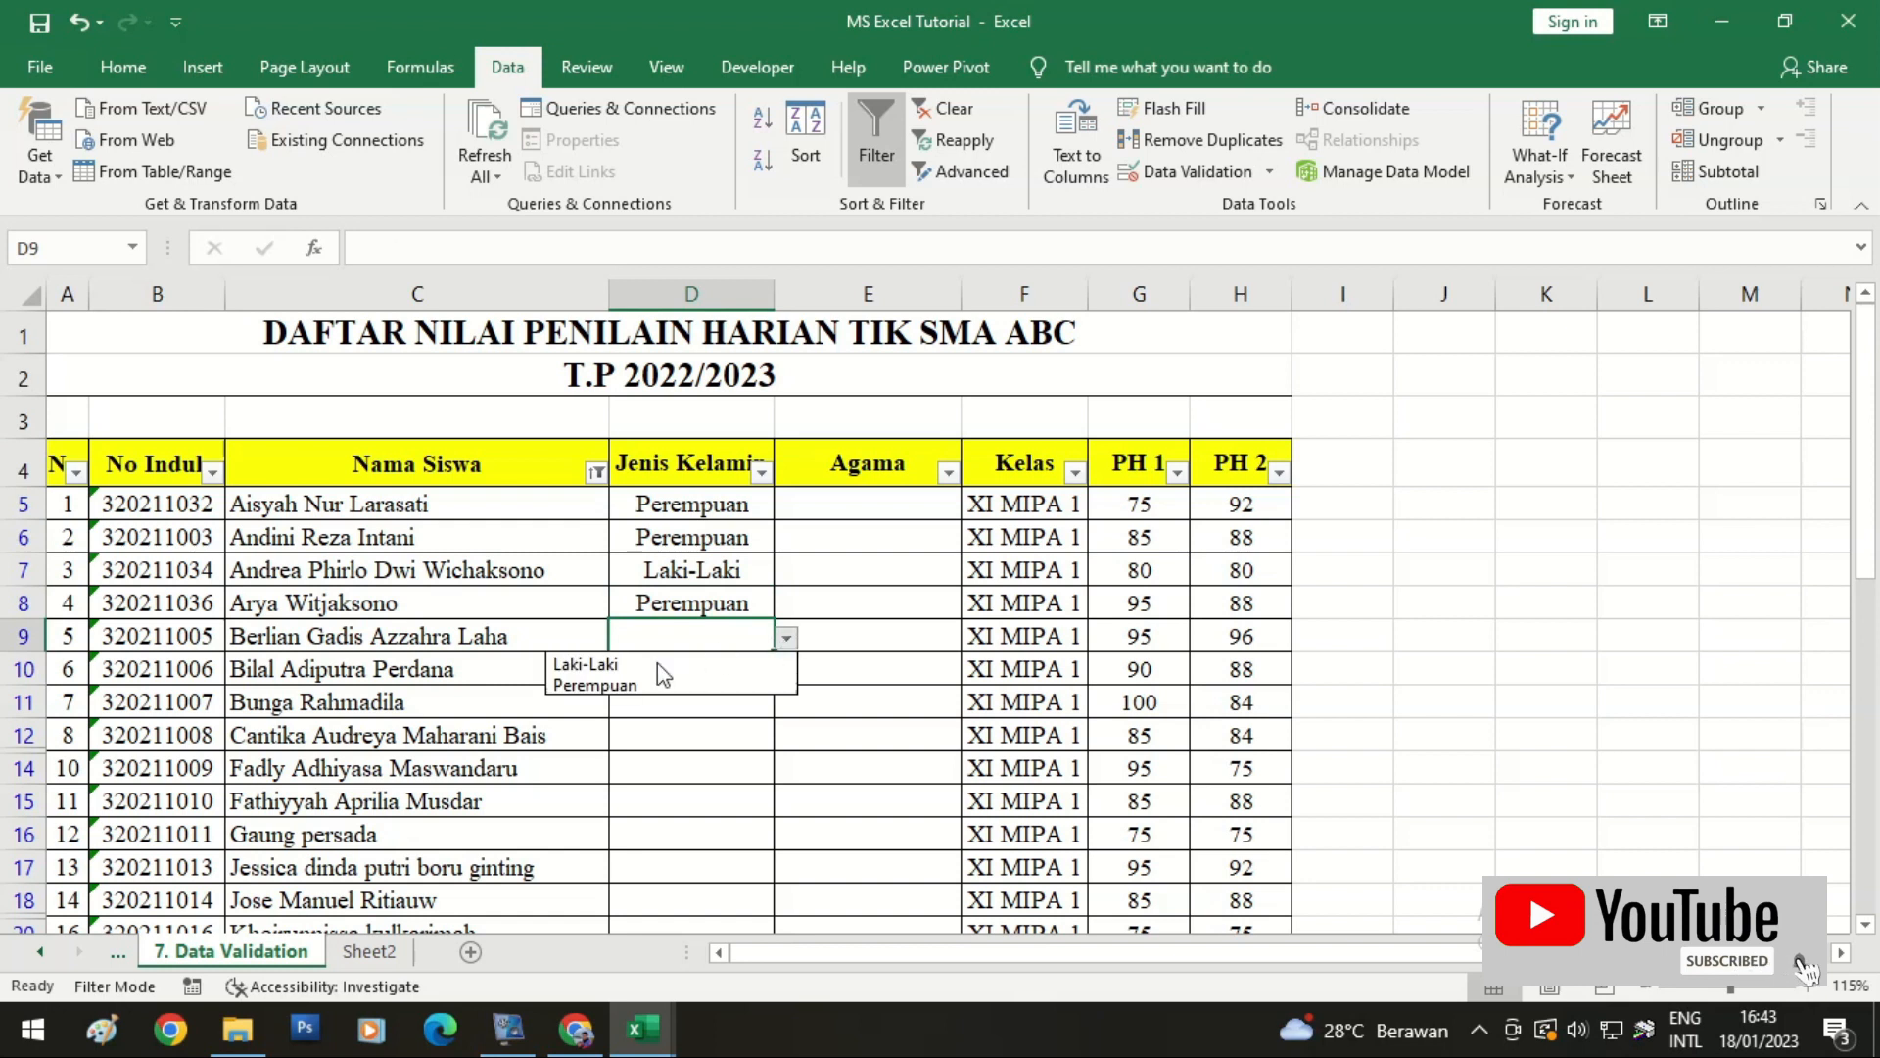
left_click(669, 661)
left_click(787, 638)
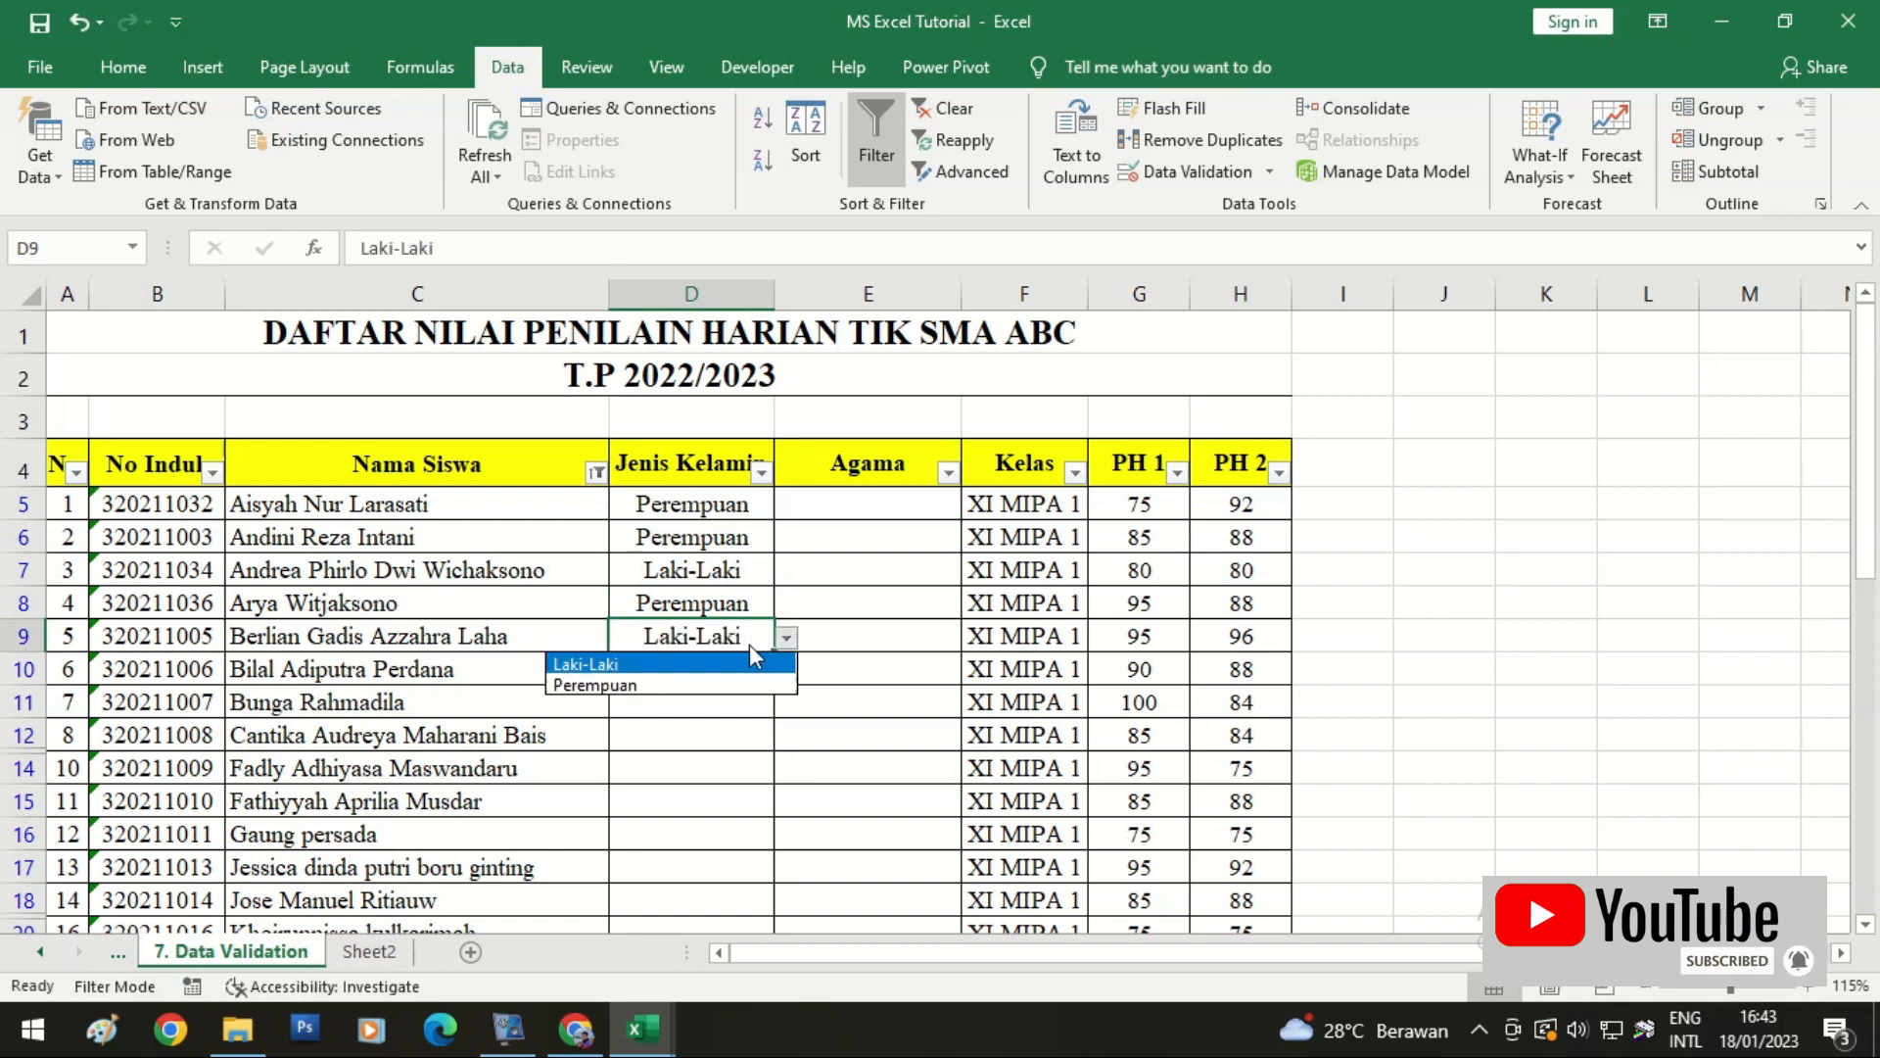
left_click(689, 676)
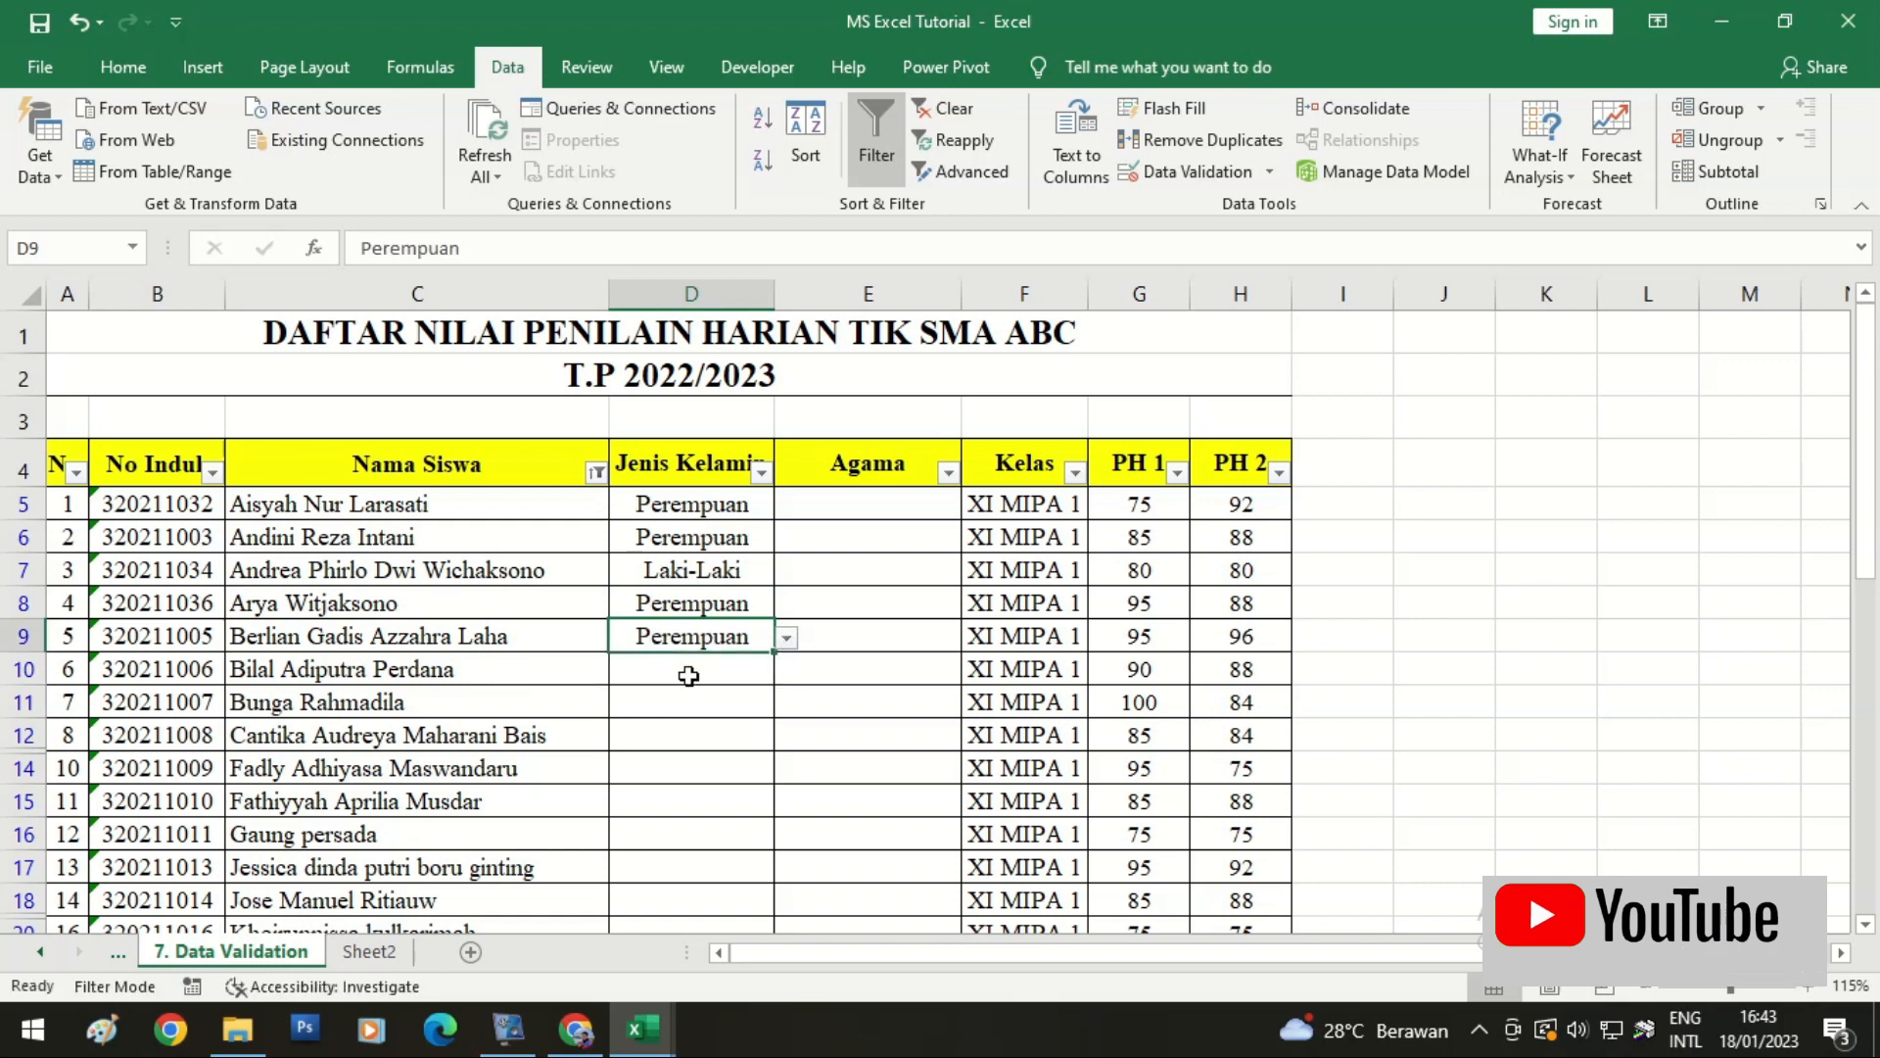
Step: Start a religion list for the Agama column on Sheet2 with Islam in D1
left_click(862, 507)
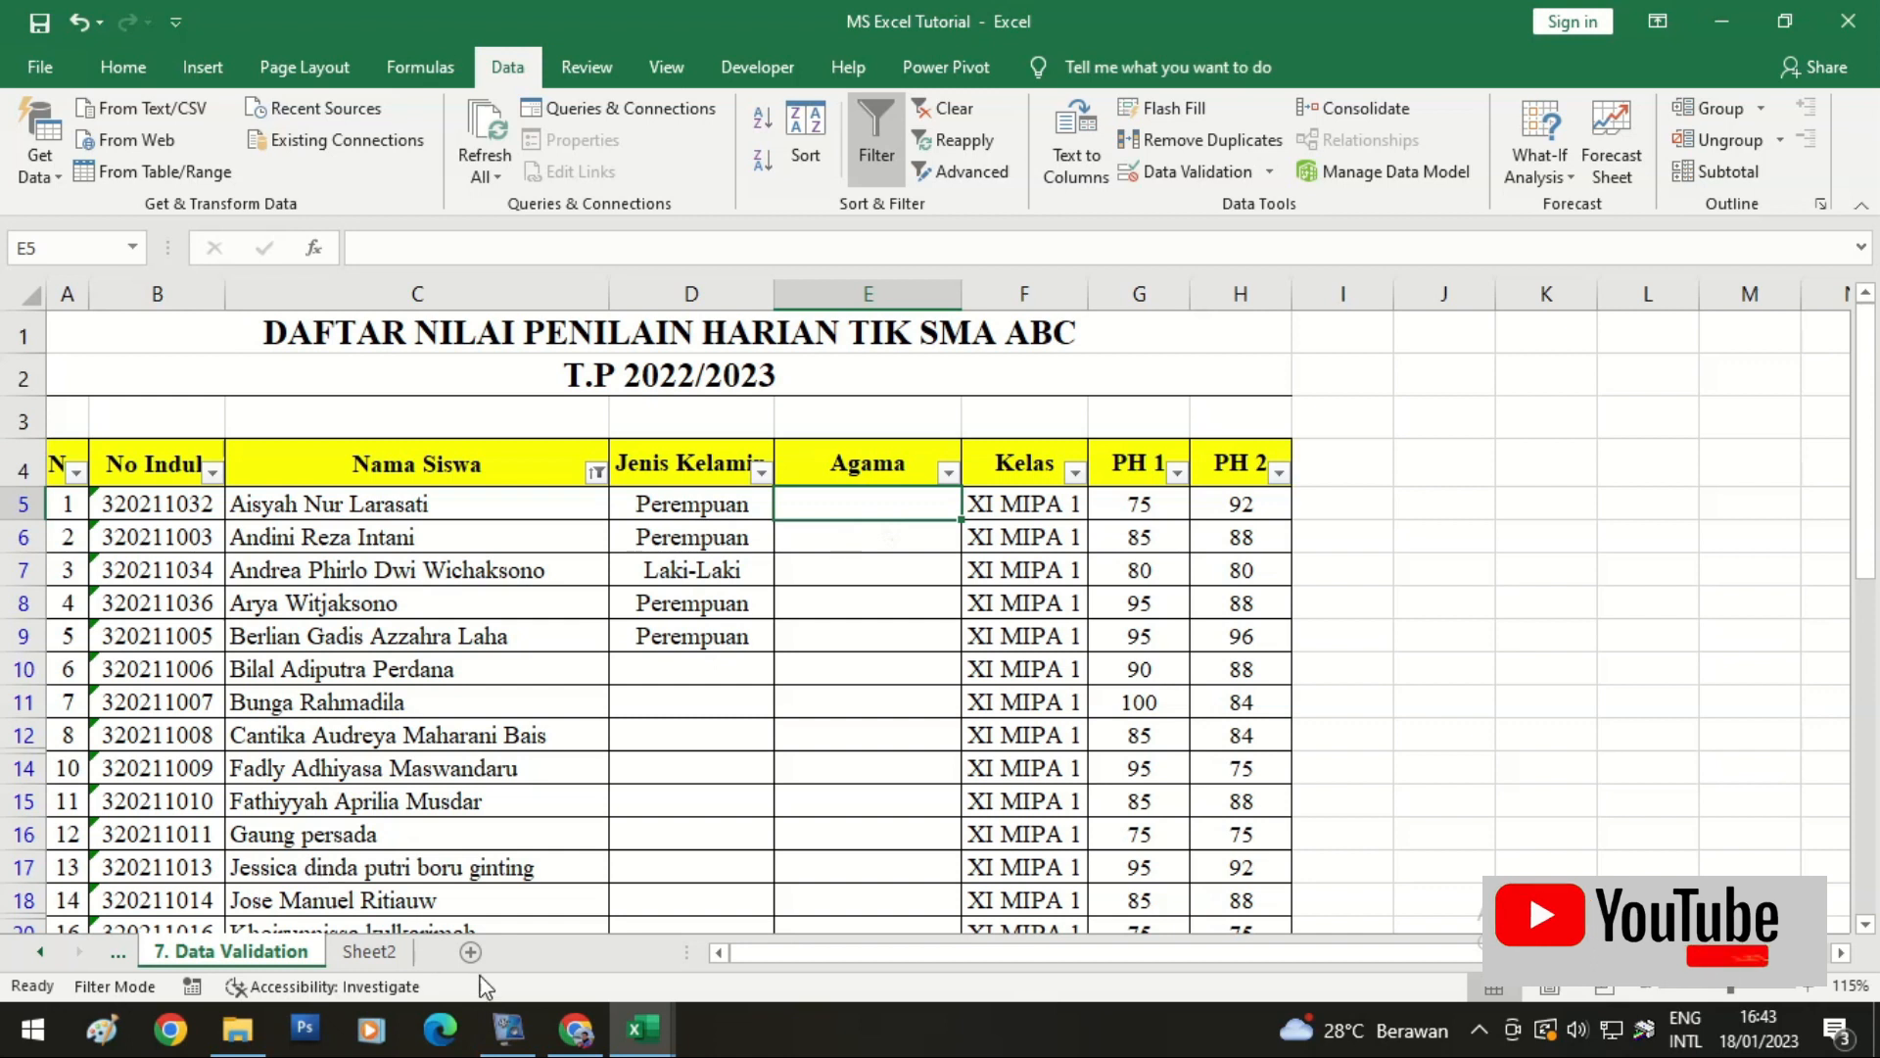
left_click(370, 952)
left_click(520, 378)
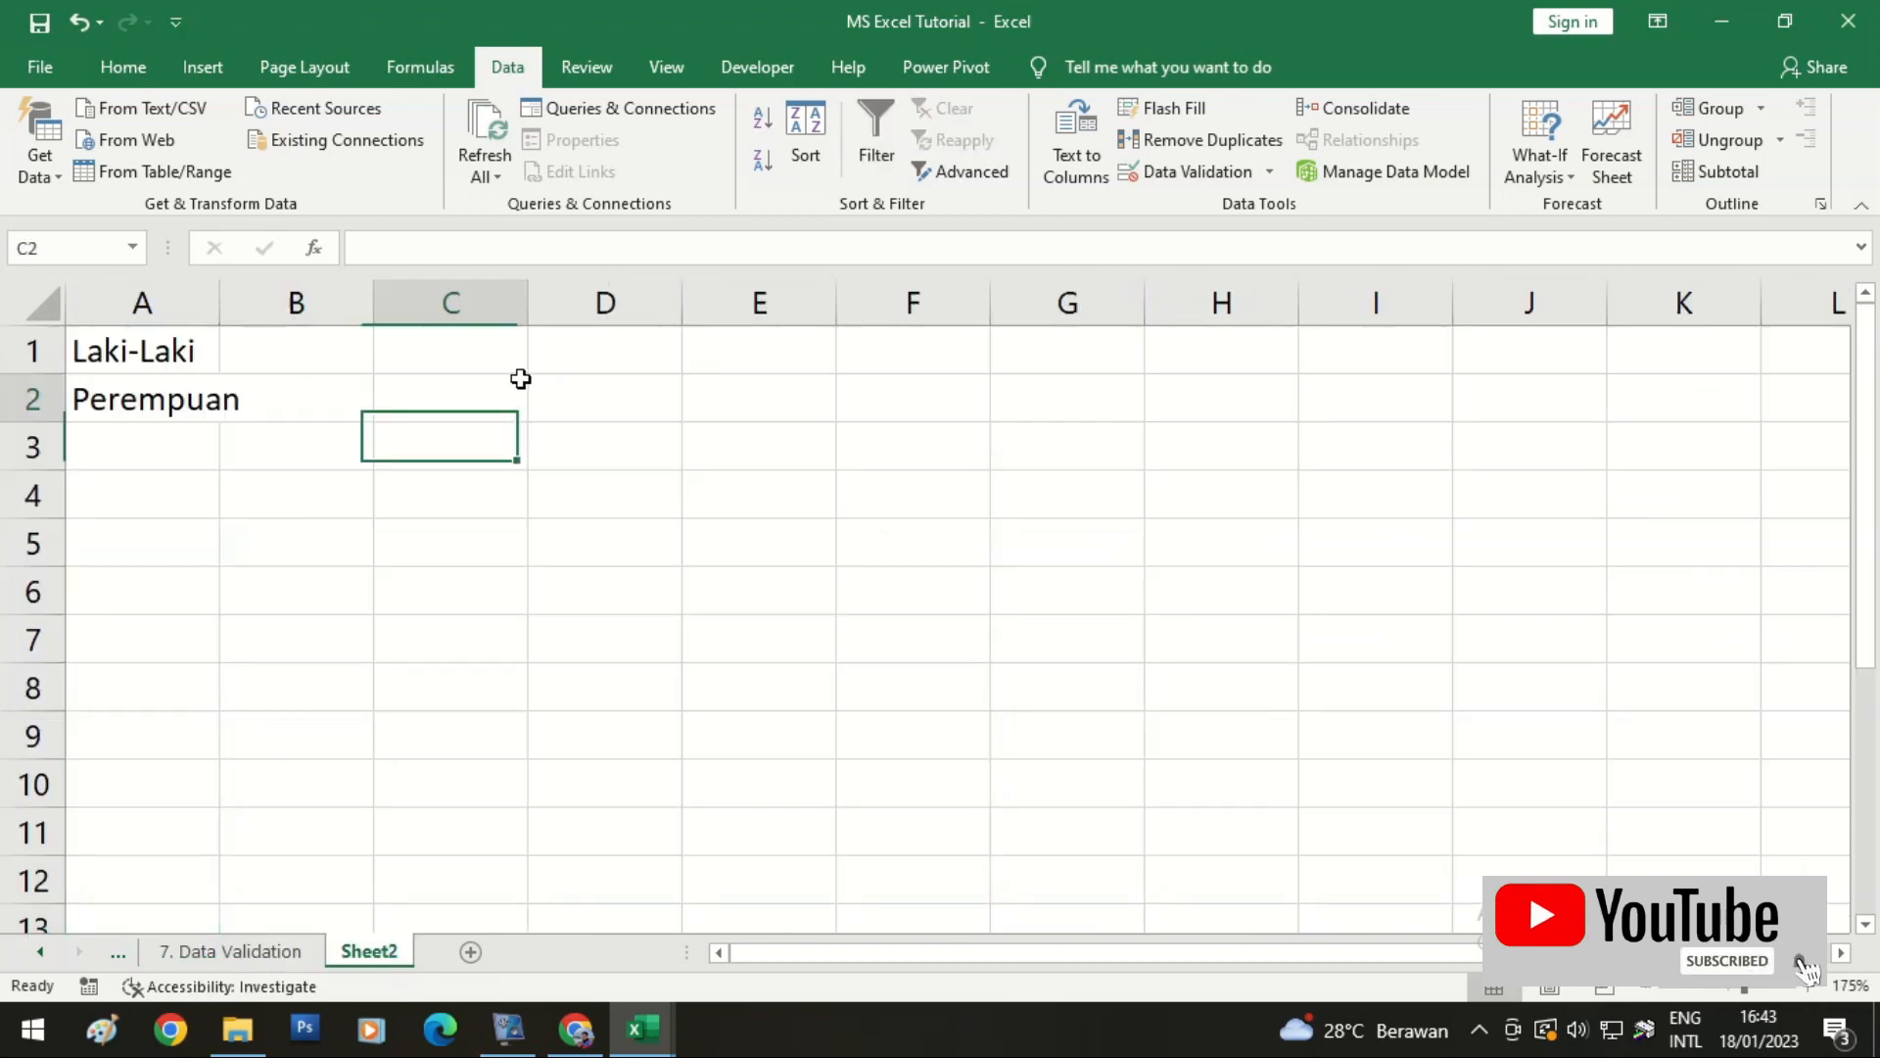
left_click(574, 356)
type("Isalm")
key("BackSpace")
key("BackSpace")
key("BackSpace")
type("lam")
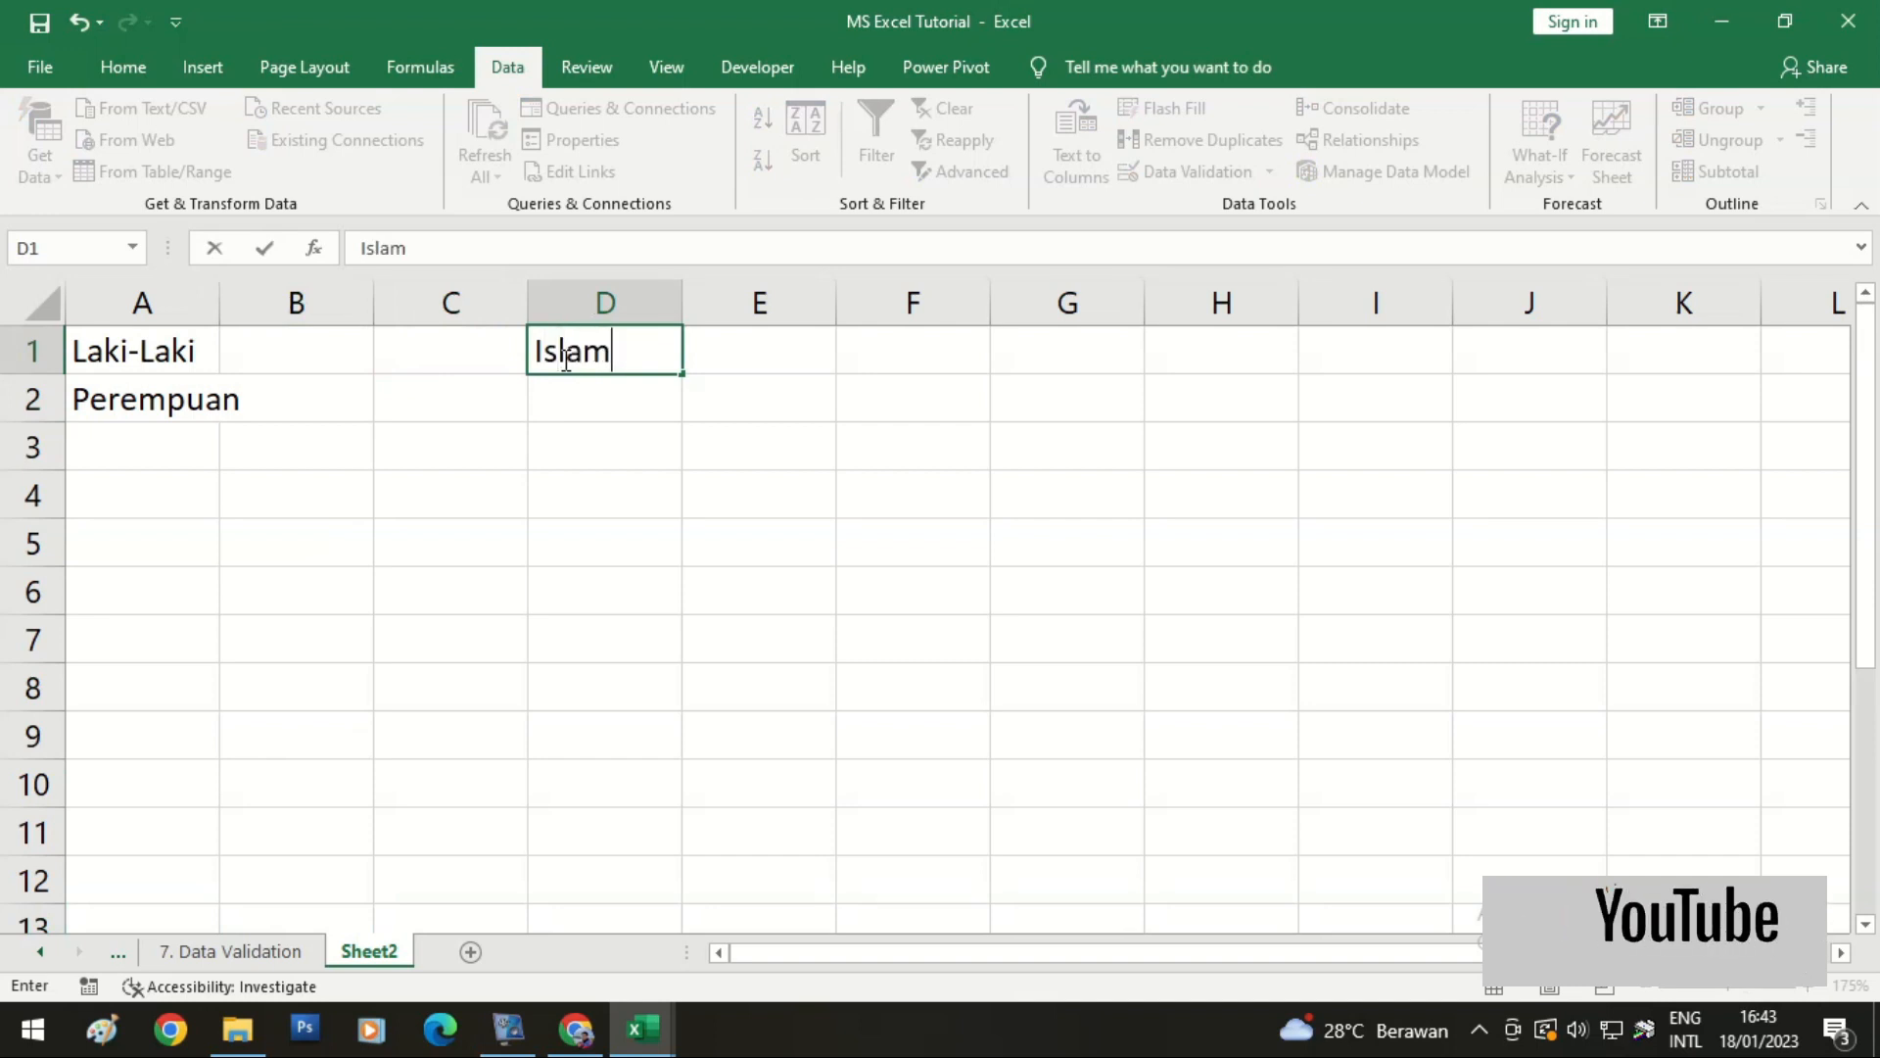
key("Return")
Step: Continue the religion list with Kristen, Budha and Hindu in D2 to D4
type("Kristen")
key("Return")
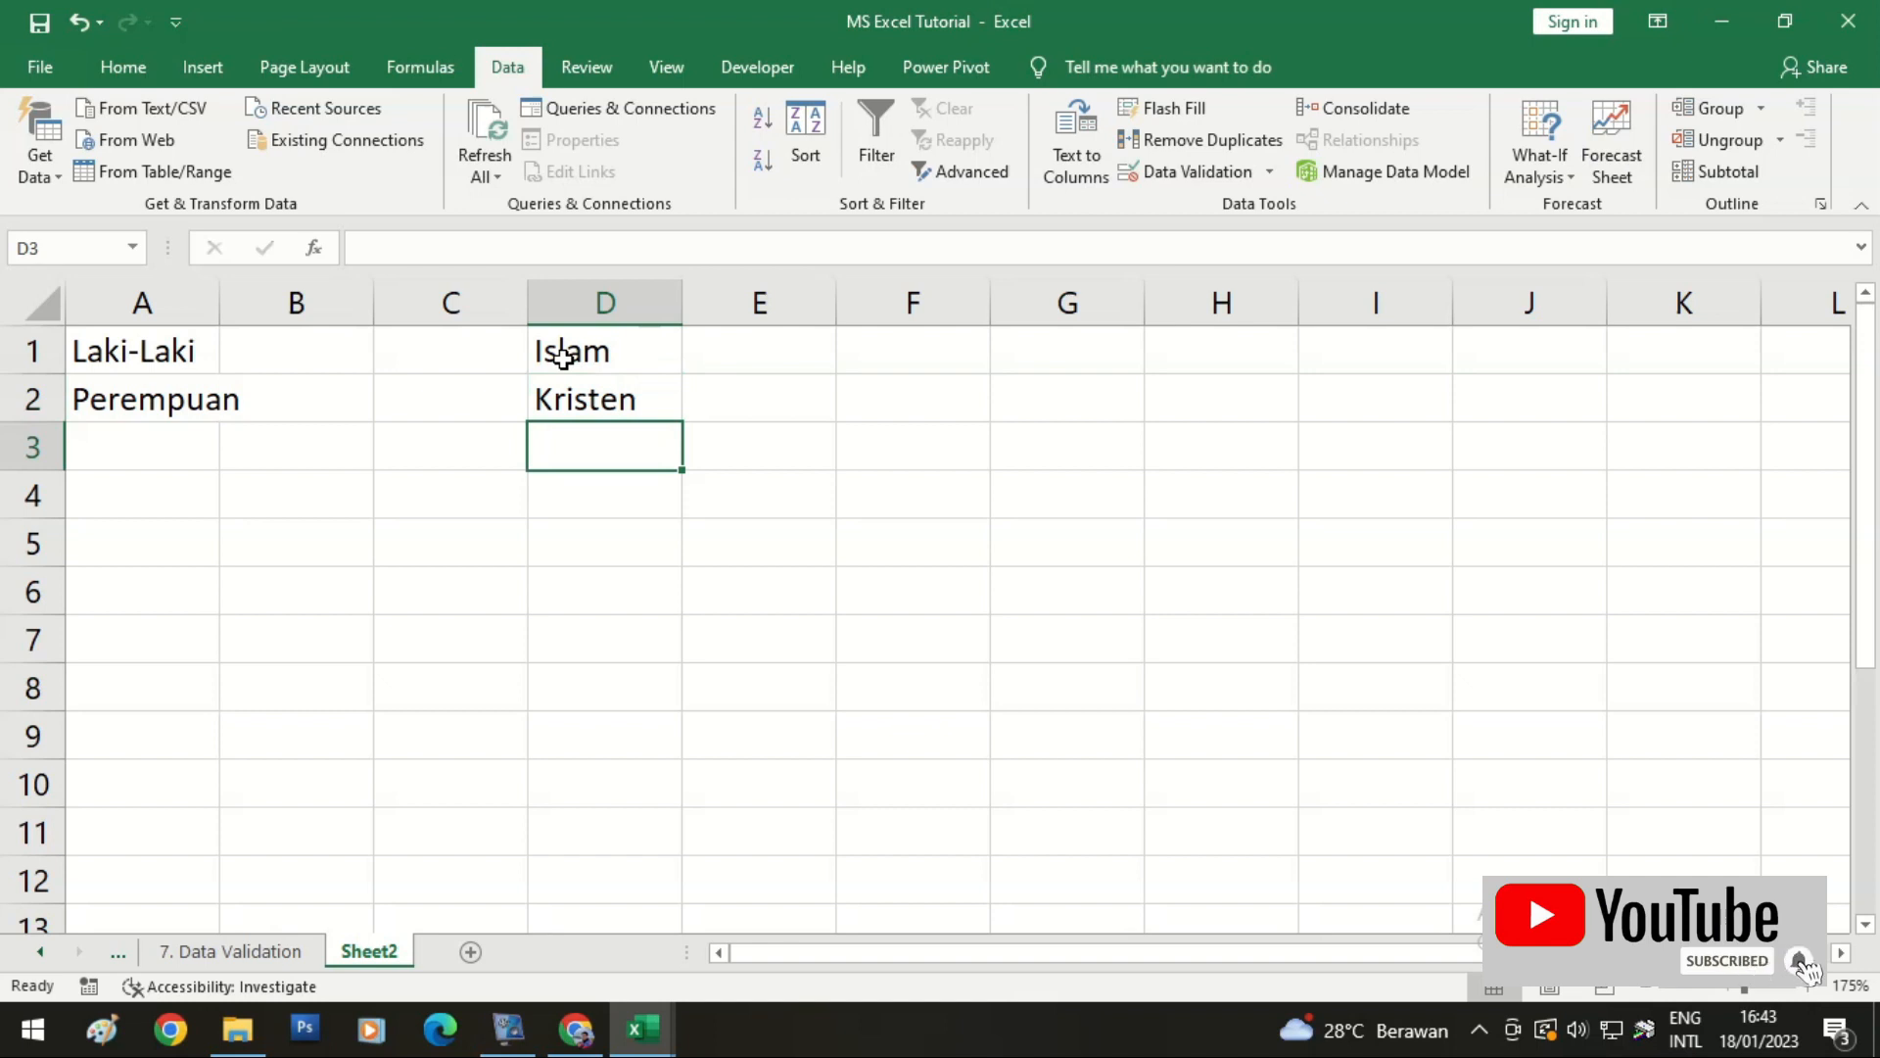
type("Bud")
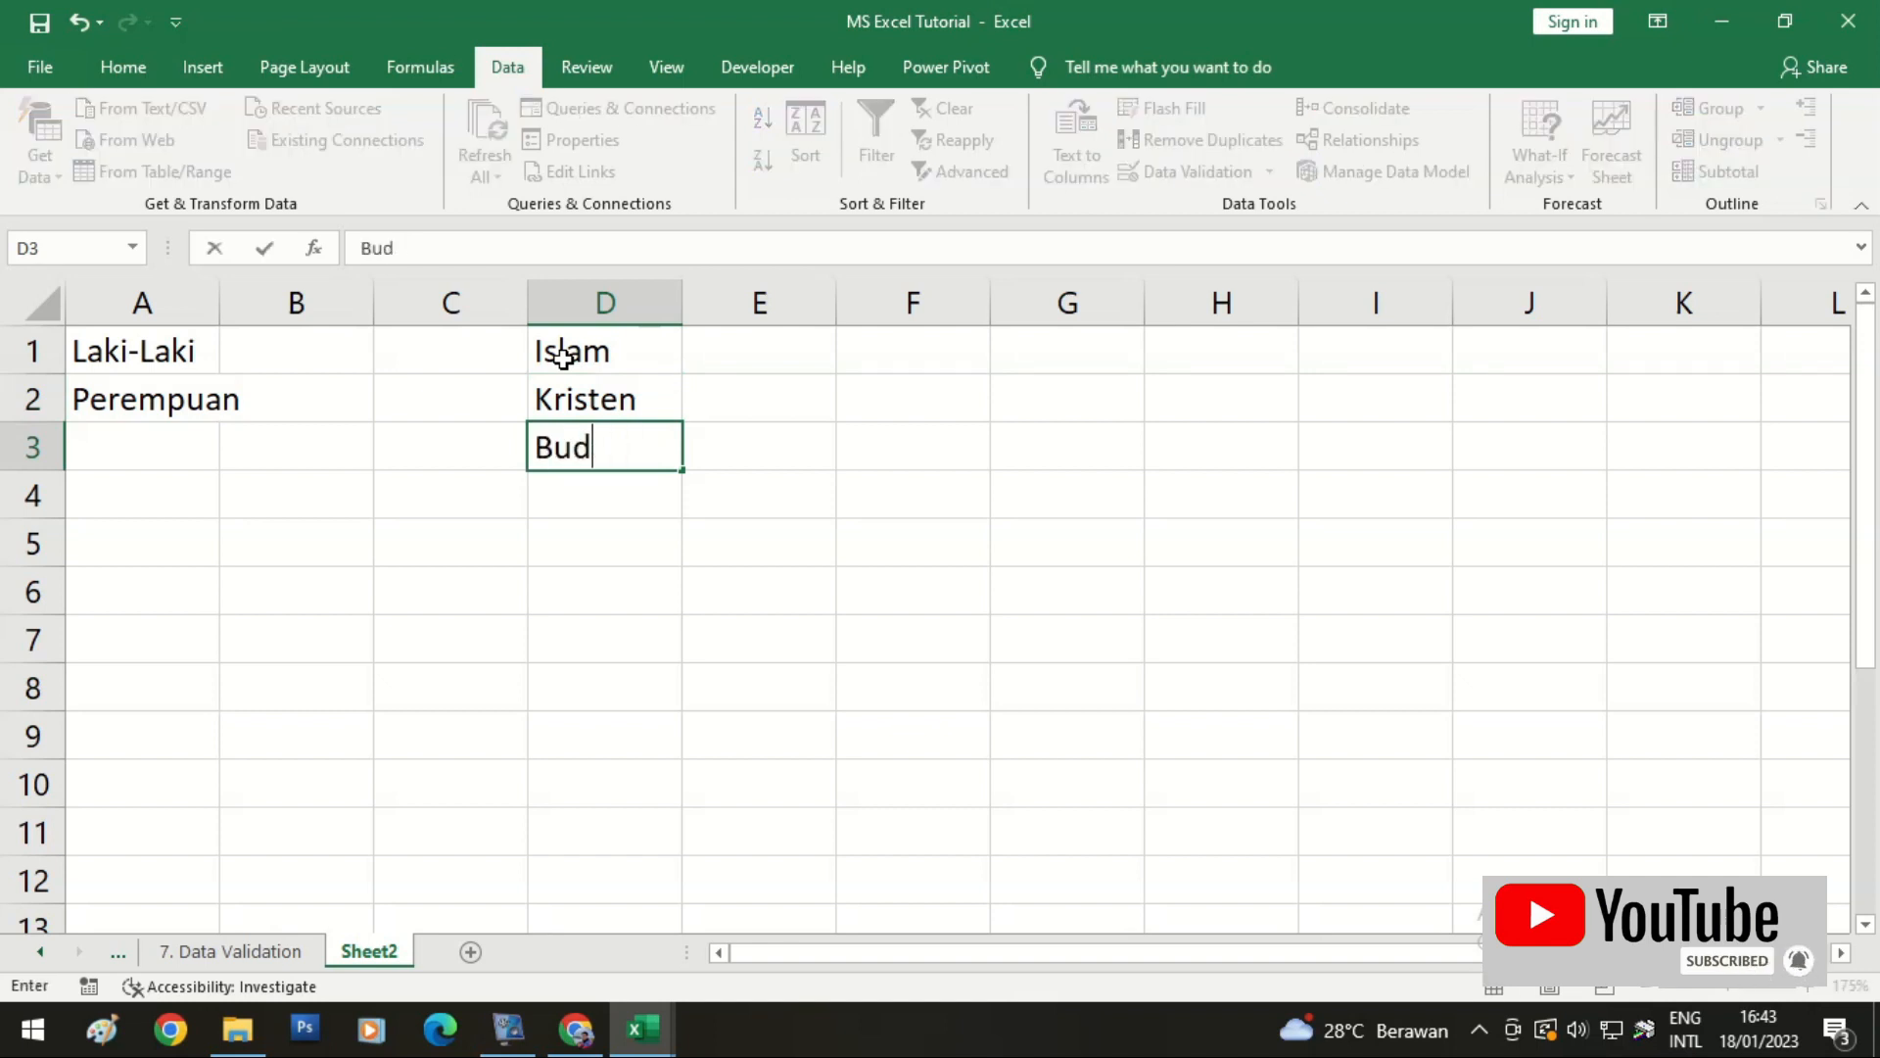
type("ahha")
key("Return")
type("Hindu")
key("Return")
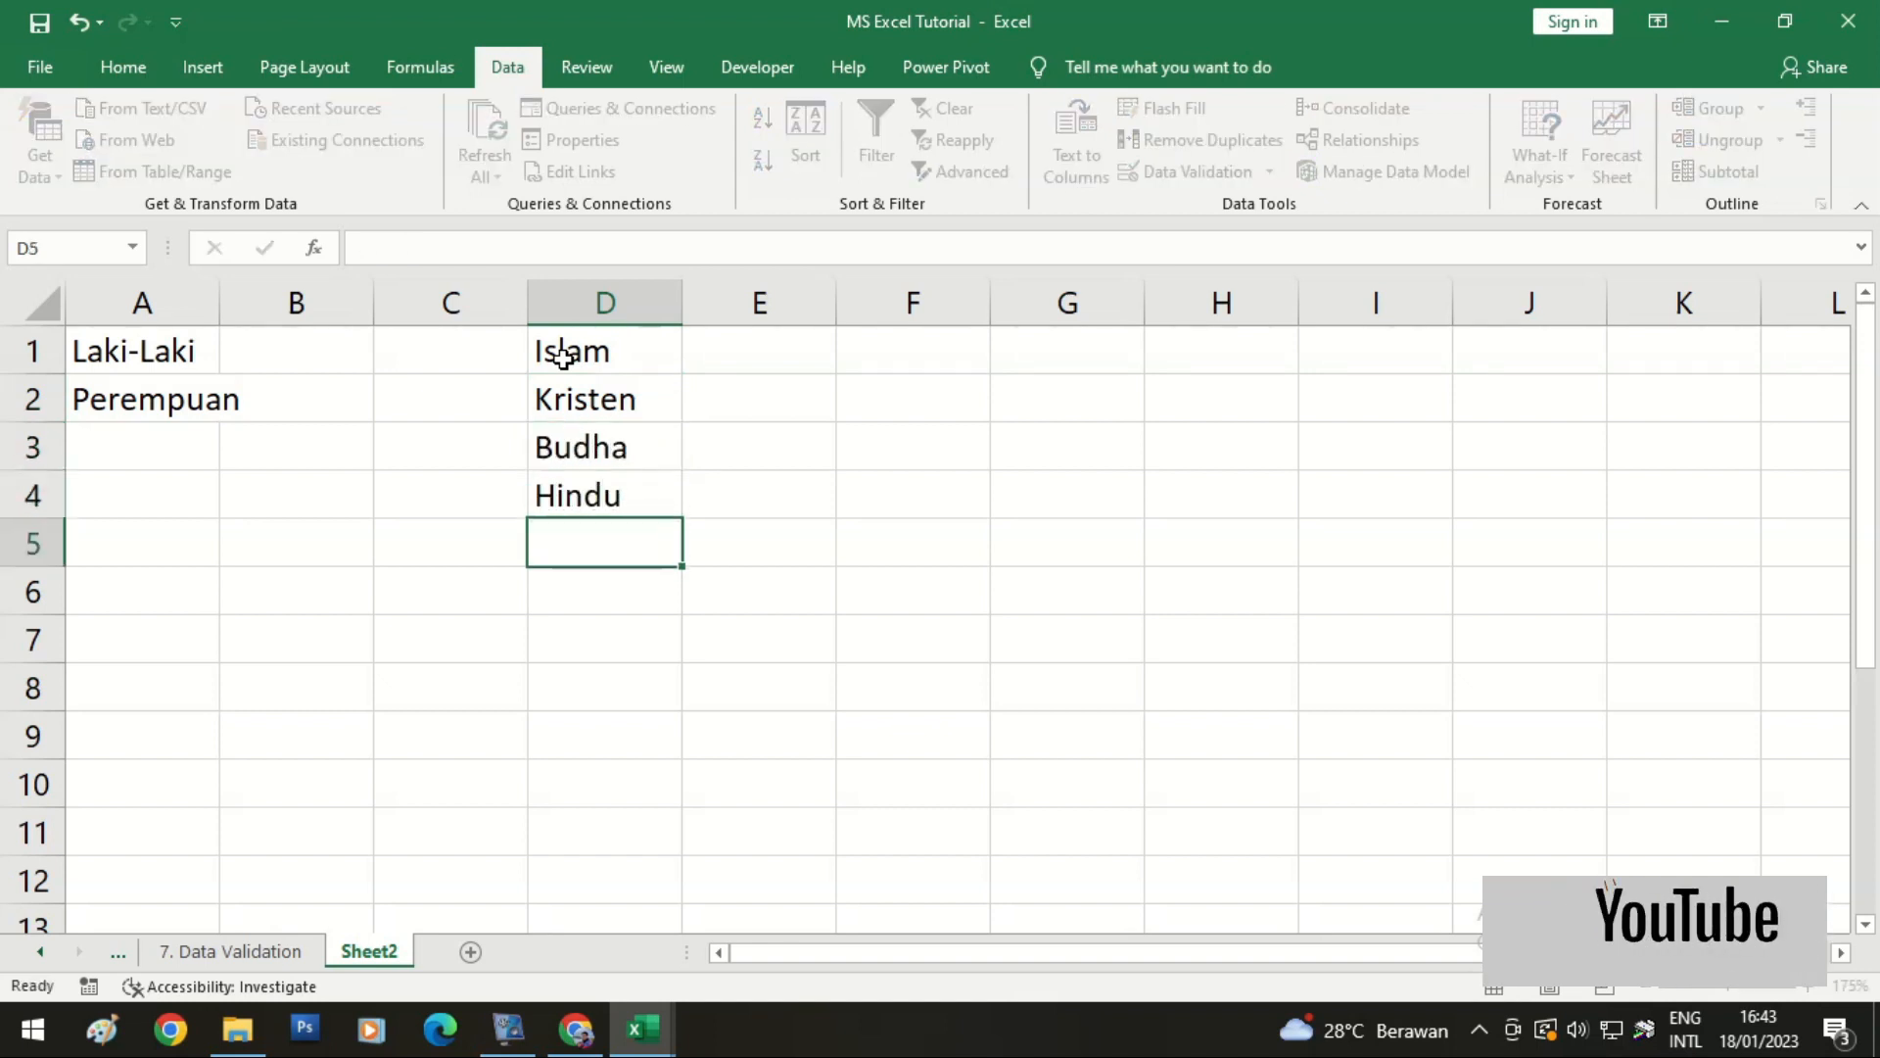
Step: Extend the Kristen entry in D2 to Kristen Protestan
key("Up")
key("Up")
key("Up")
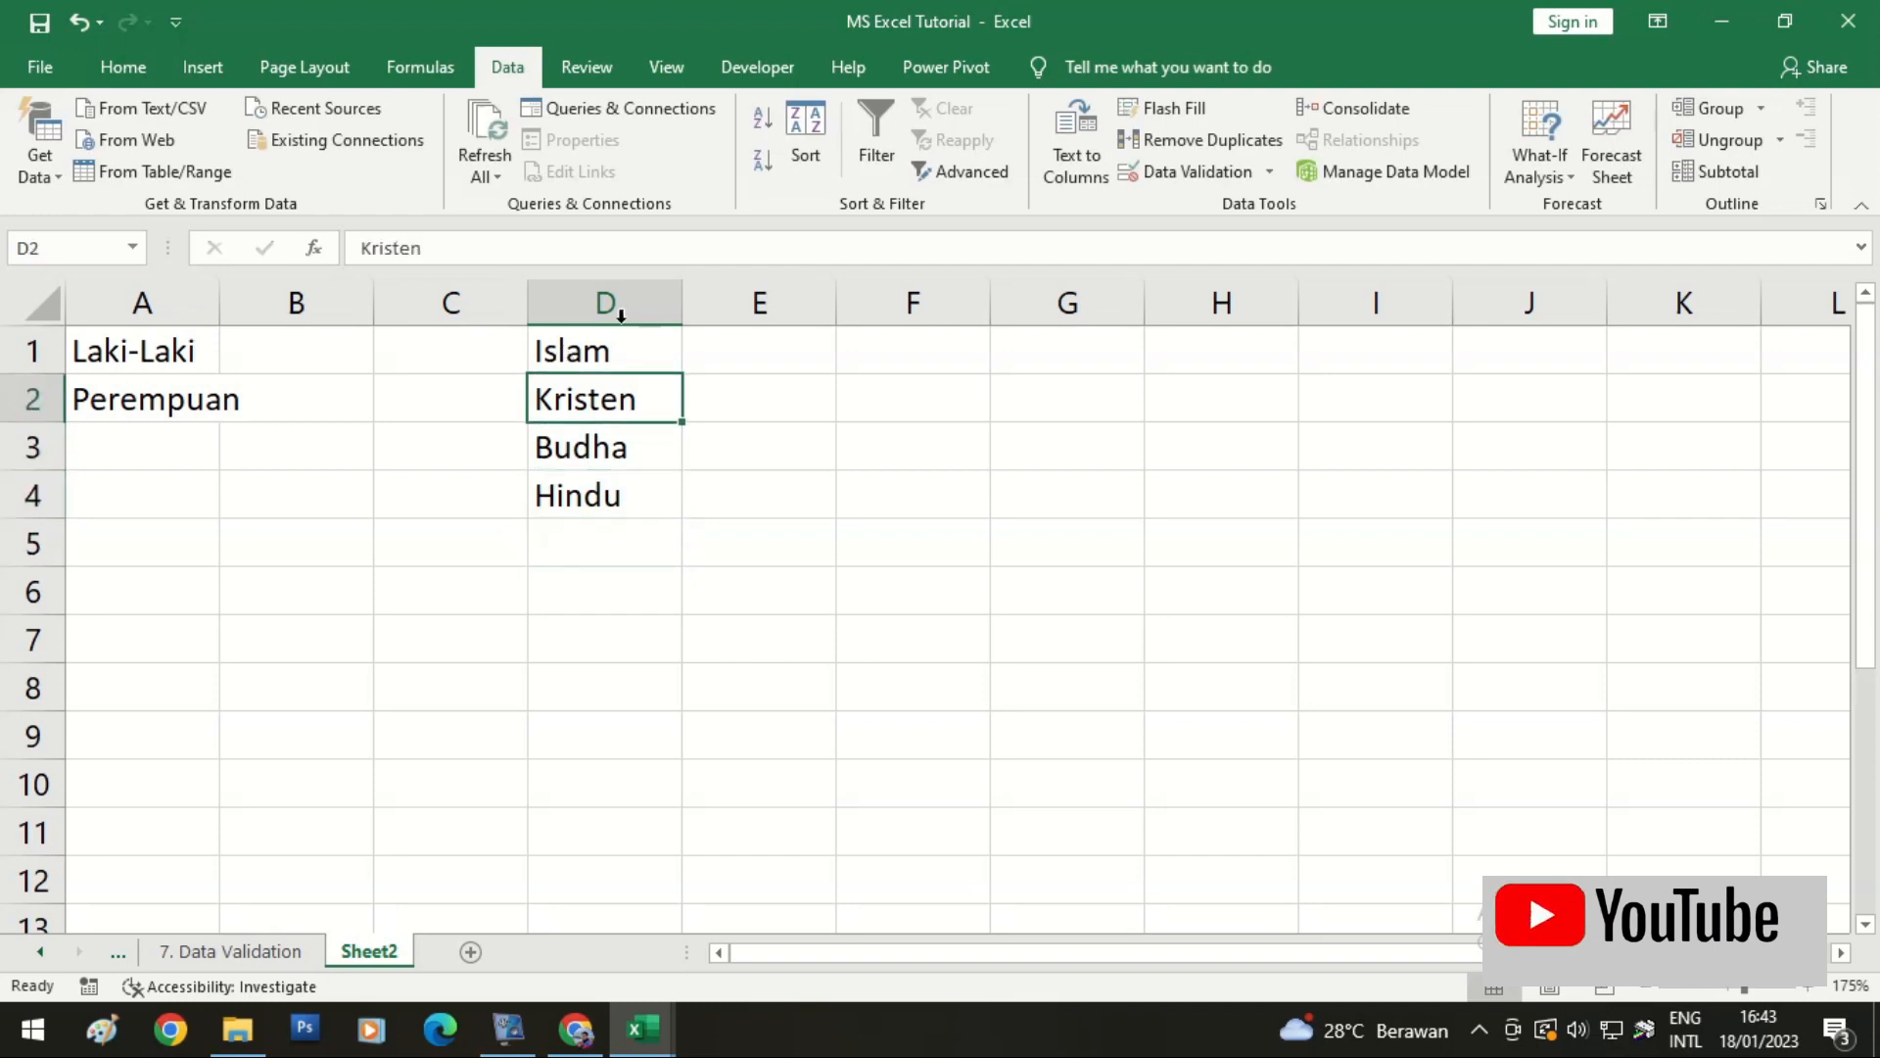
left_click(570, 259)
type("Pros")
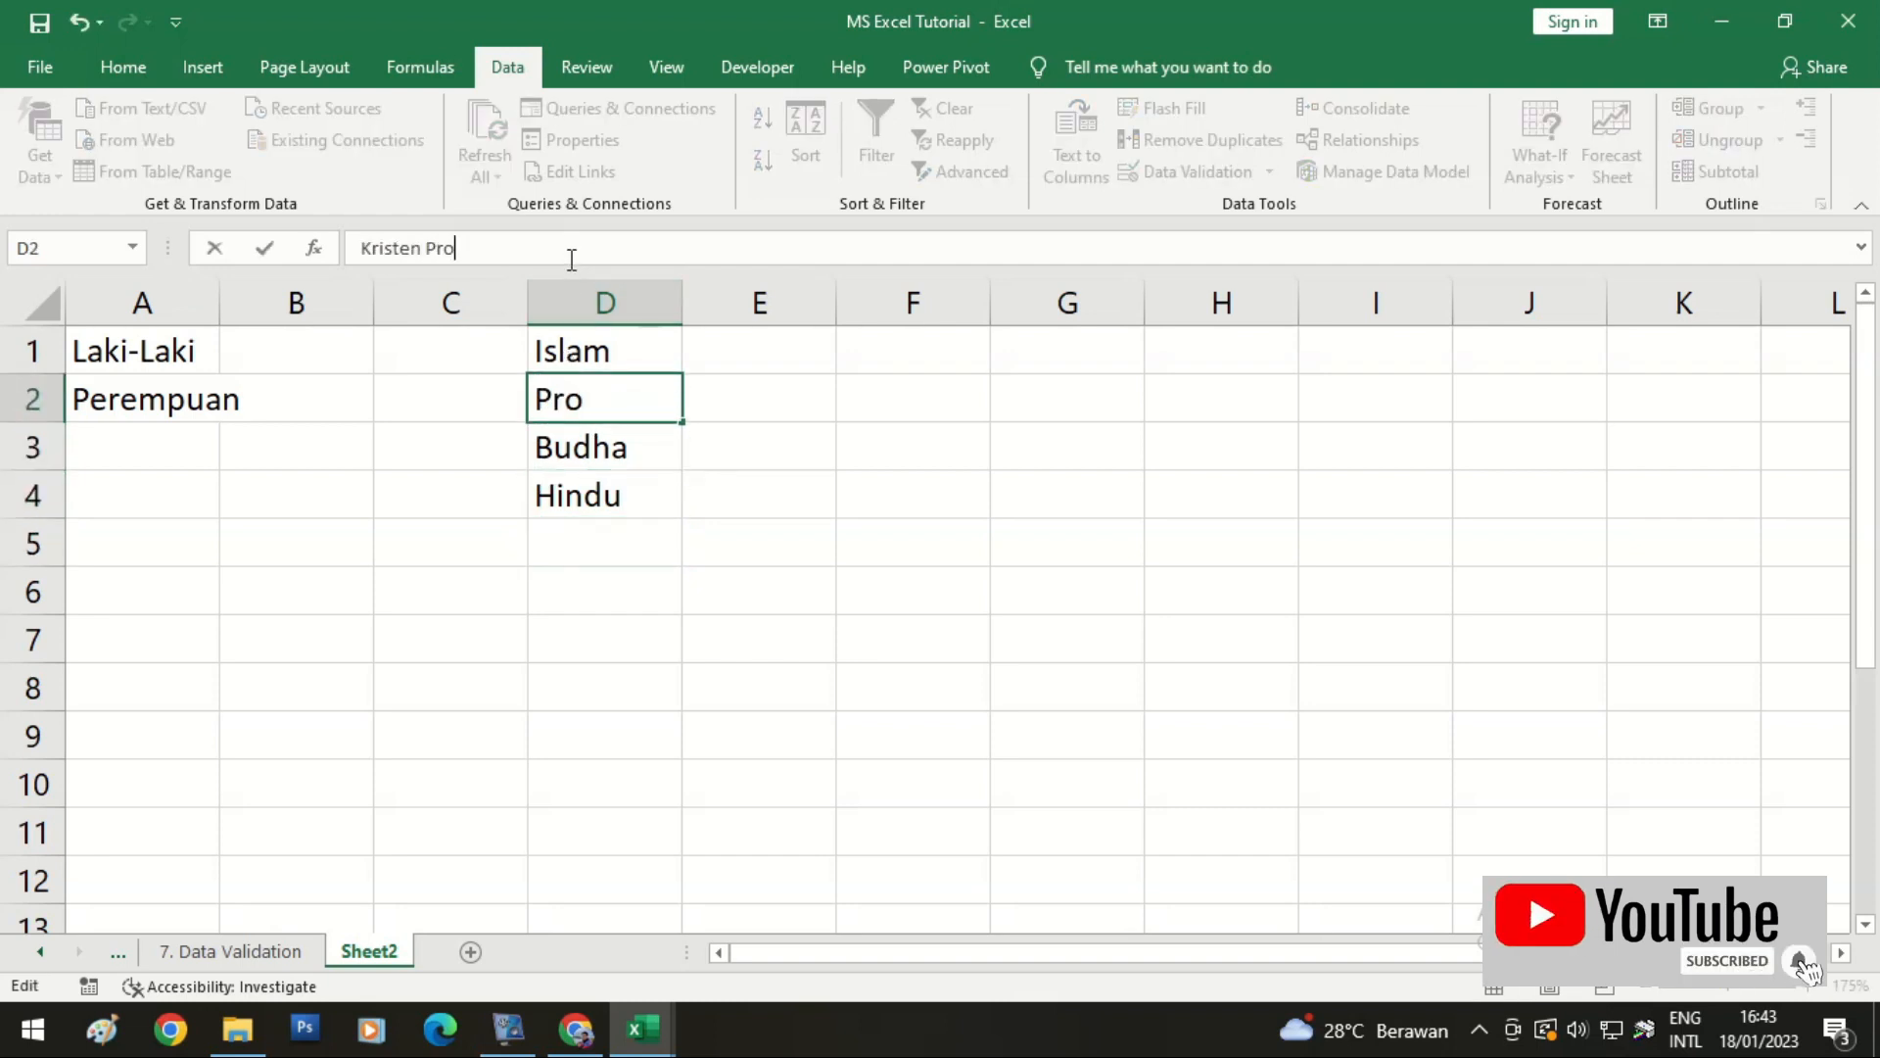
key("Return")
Step: Add Kristen Katolik to the religion list in D5
key("Return")
key("Return")
key("Down")
key("Up")
type("Kristen Katolik")
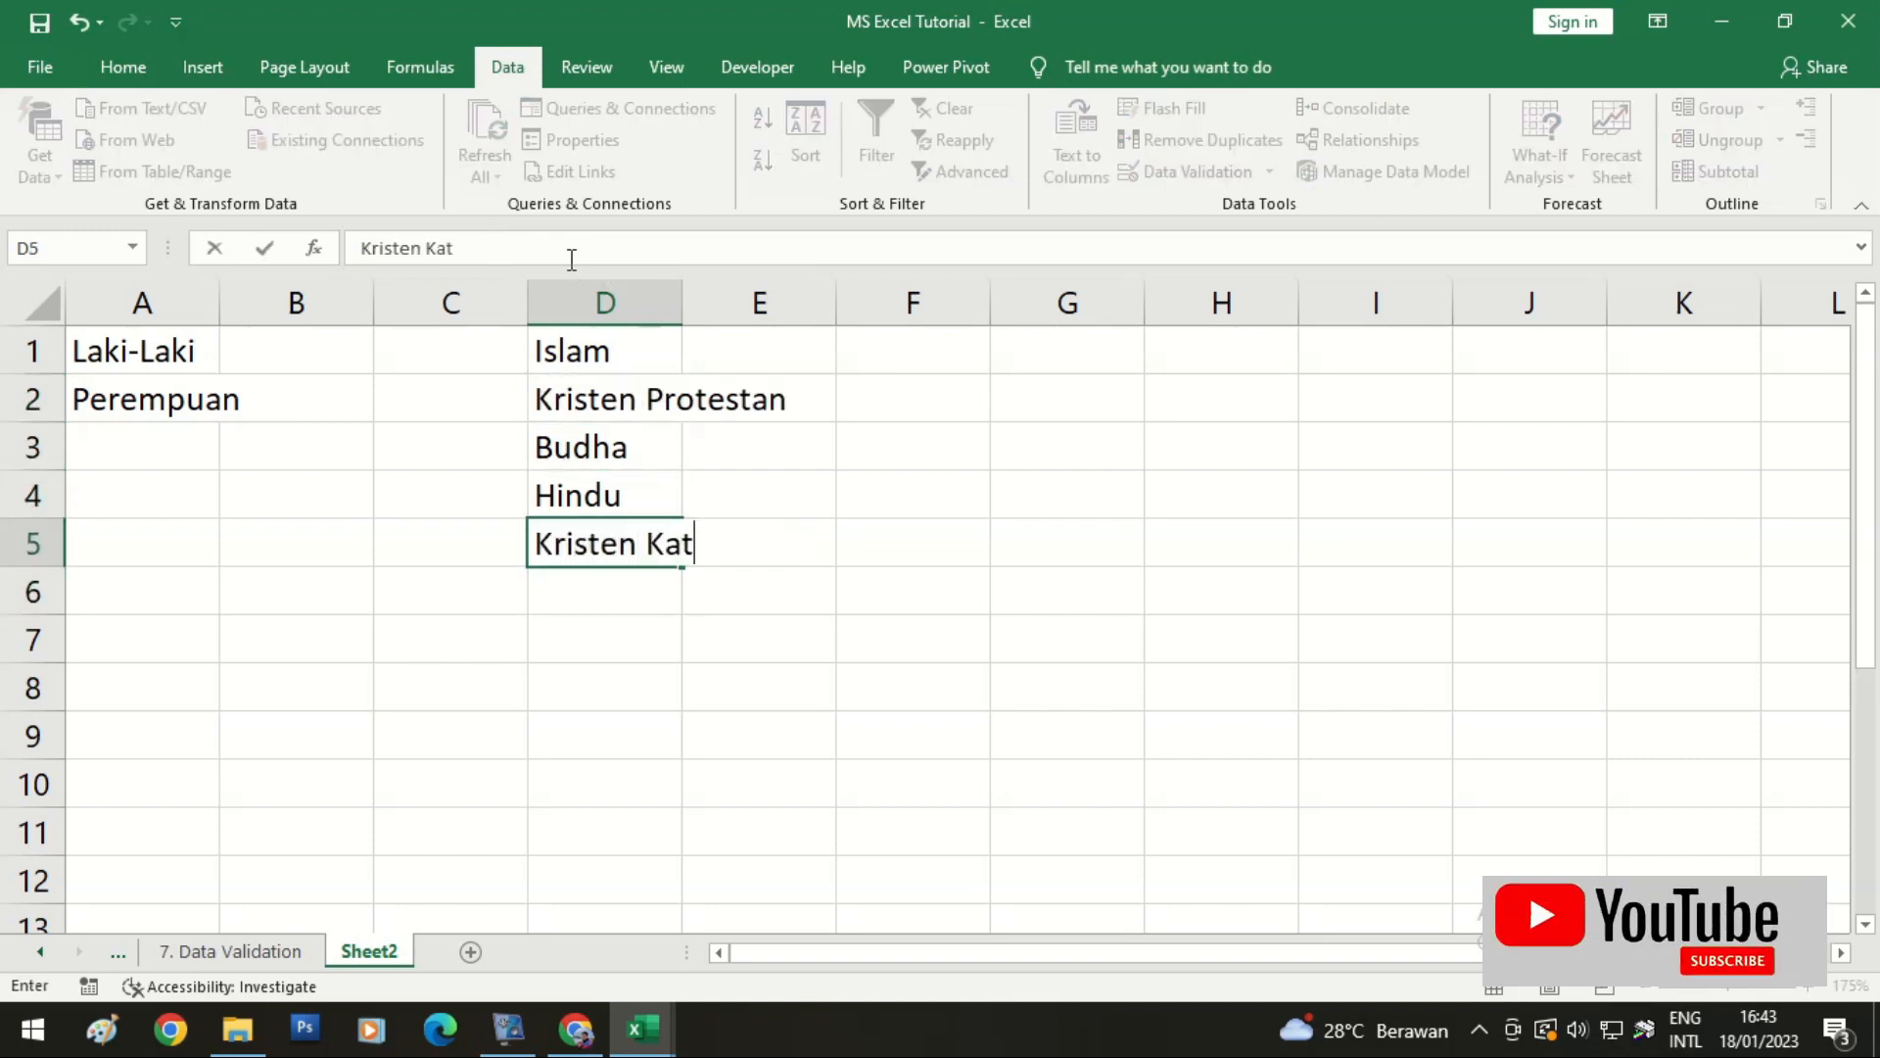
key("Return")
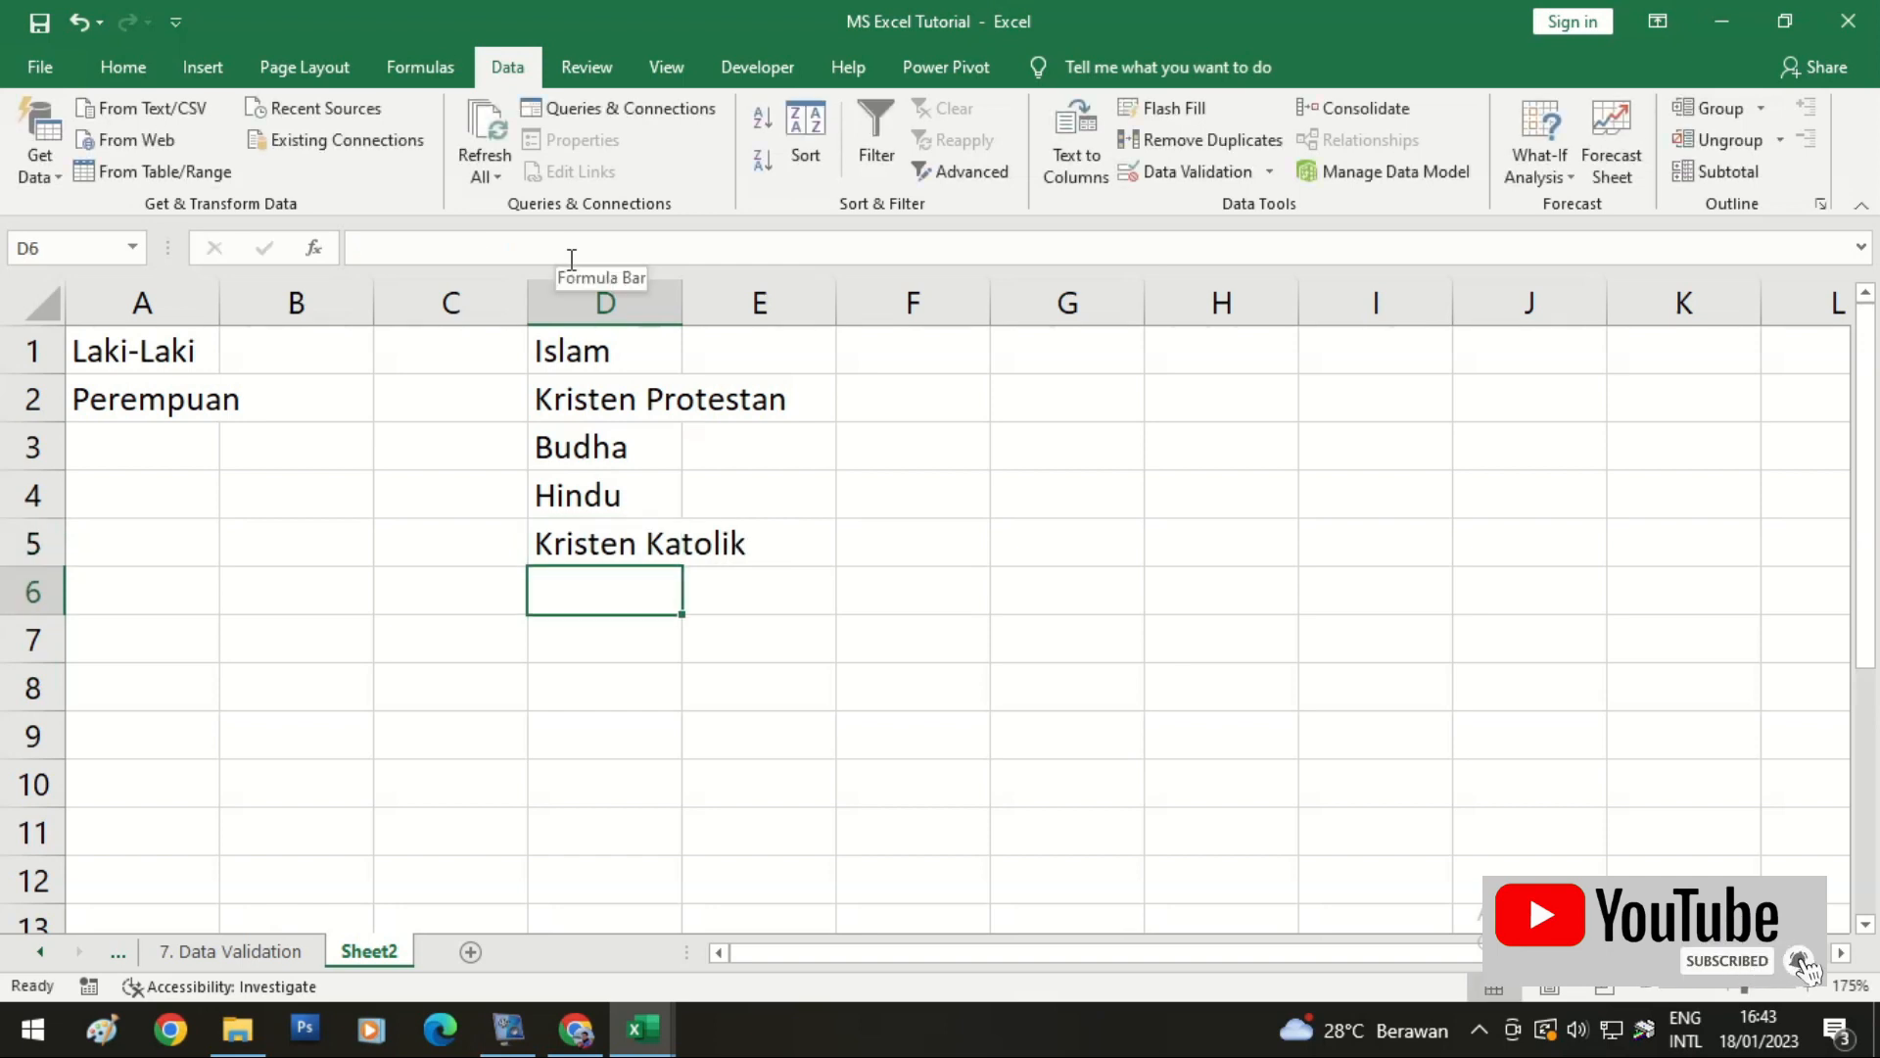
Step: Add Konghucu in D6 as the last entry of the religion list
type("Konghucu")
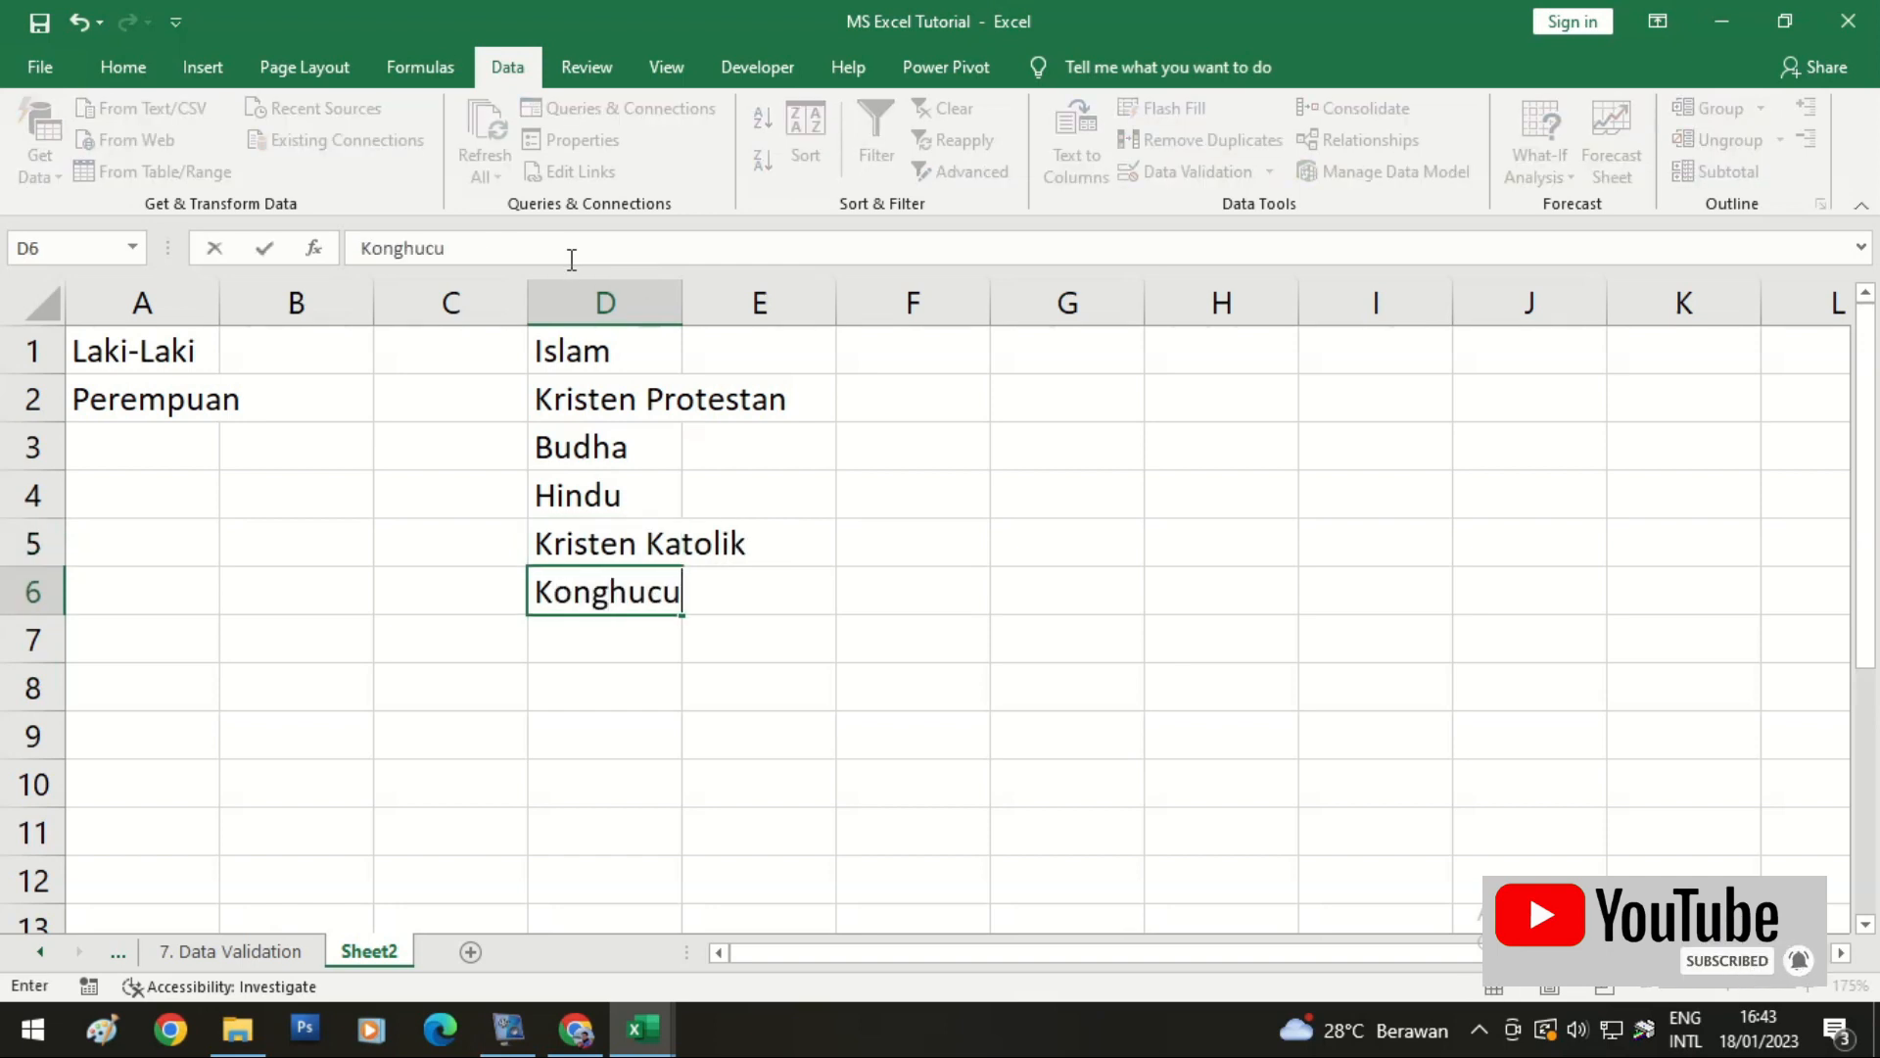
key("Return")
key("Up")
key("Up")
key("Down")
key("Down")
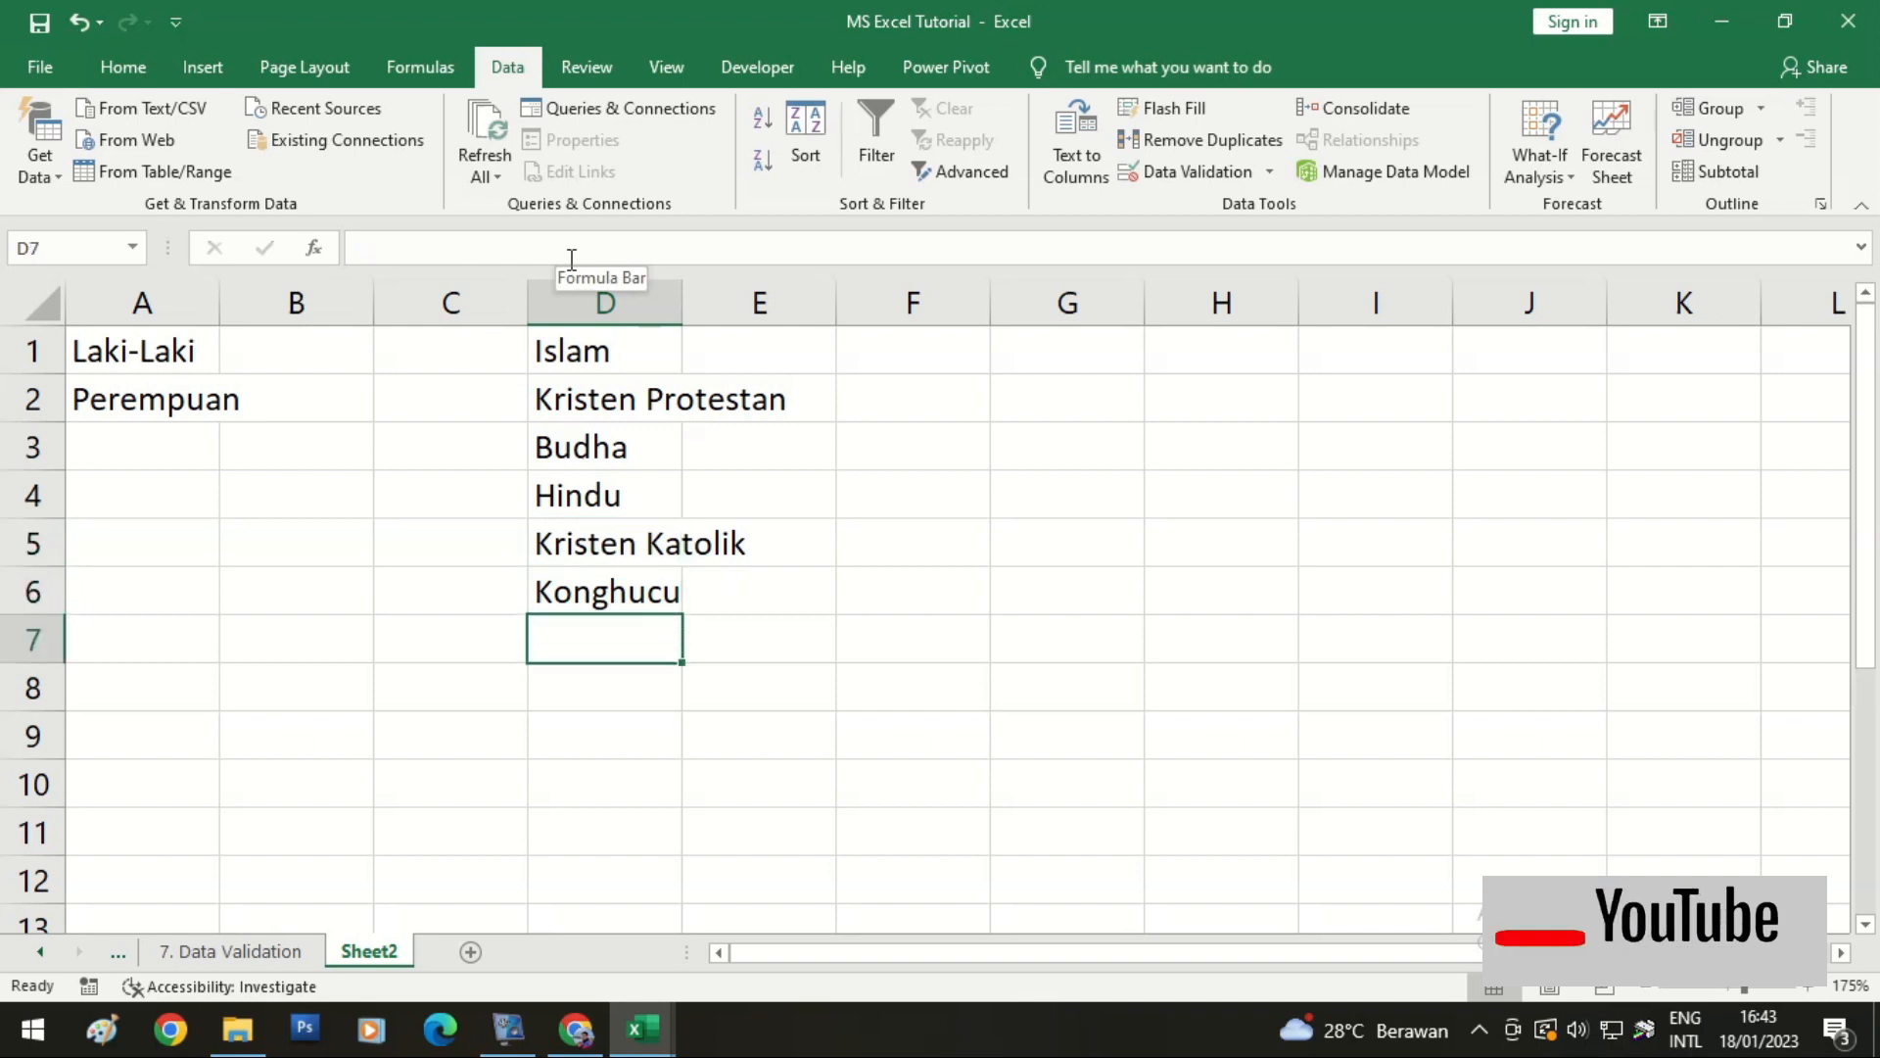
left_click(931, 495)
left_click(655, 344)
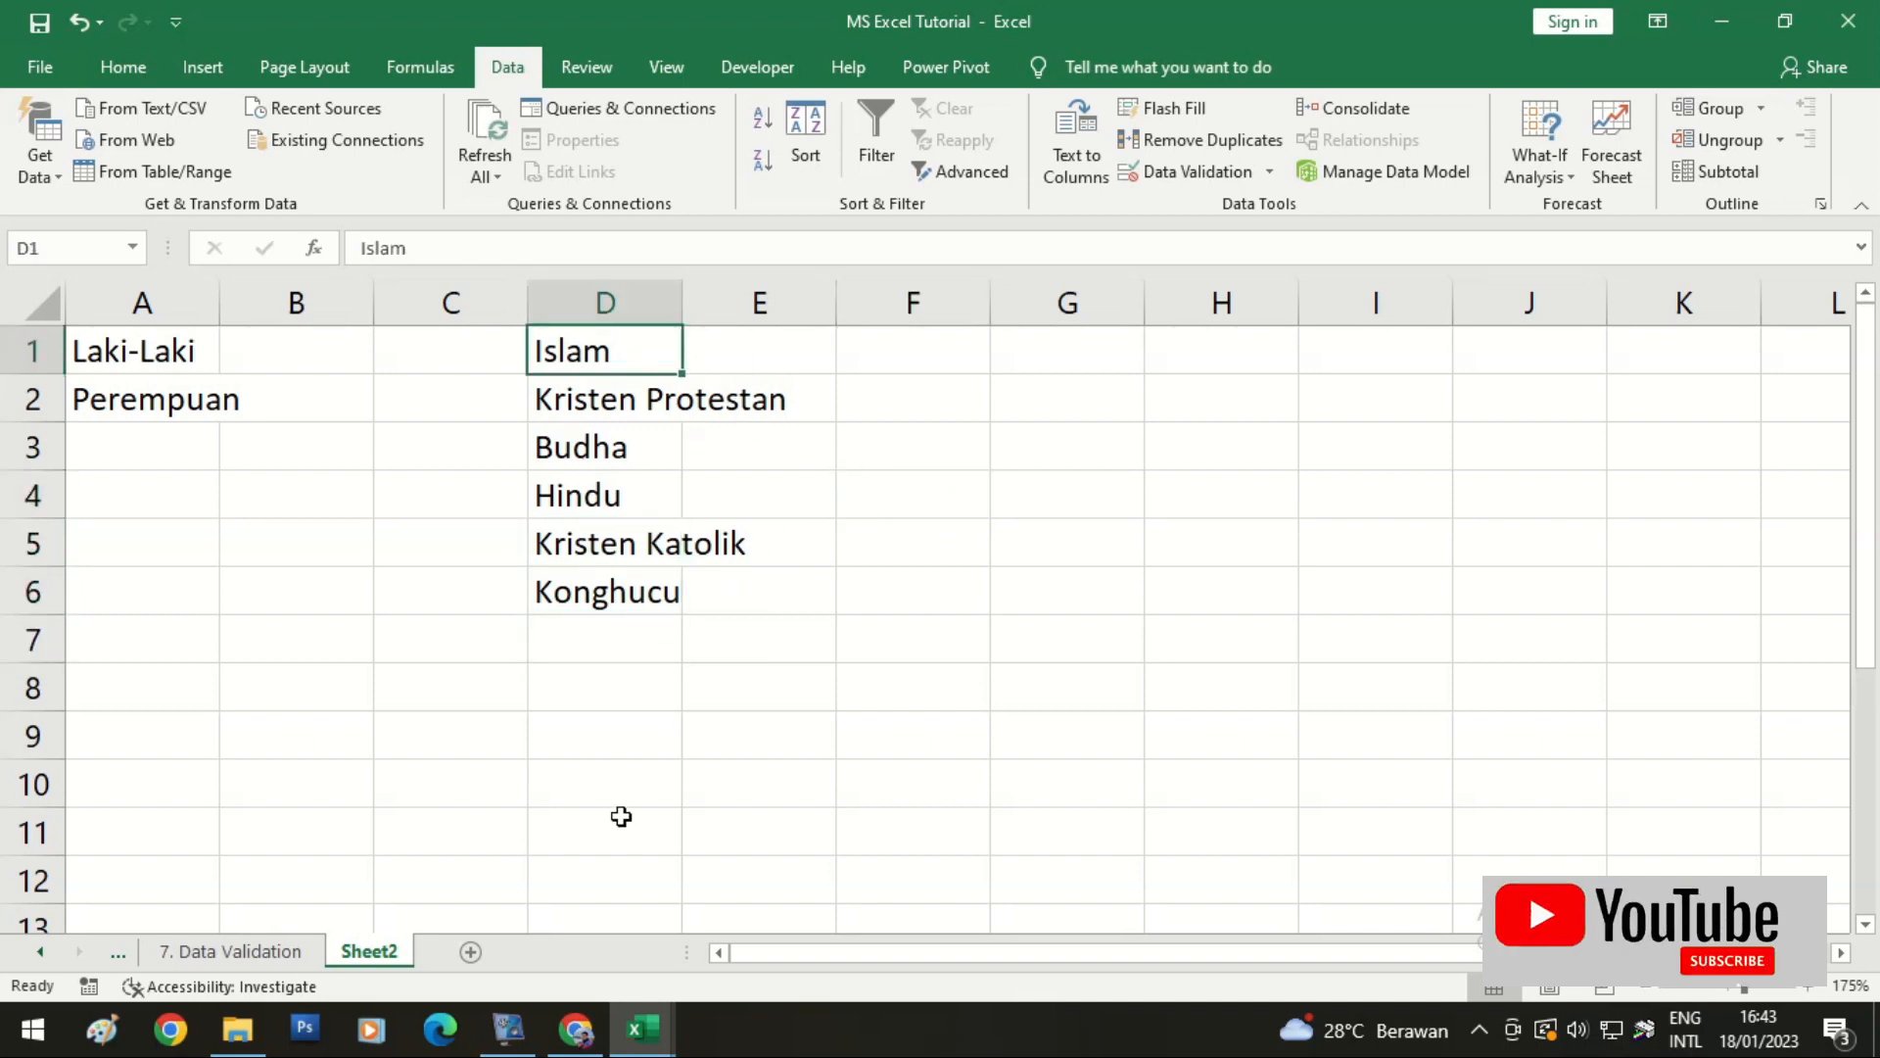
Step: Start a data validation rule for the Agama cells E5 to E63 on the 7. Data Validation sheet that allows a List
left_click(272, 958)
left_click_drag(890, 505, 861, 866)
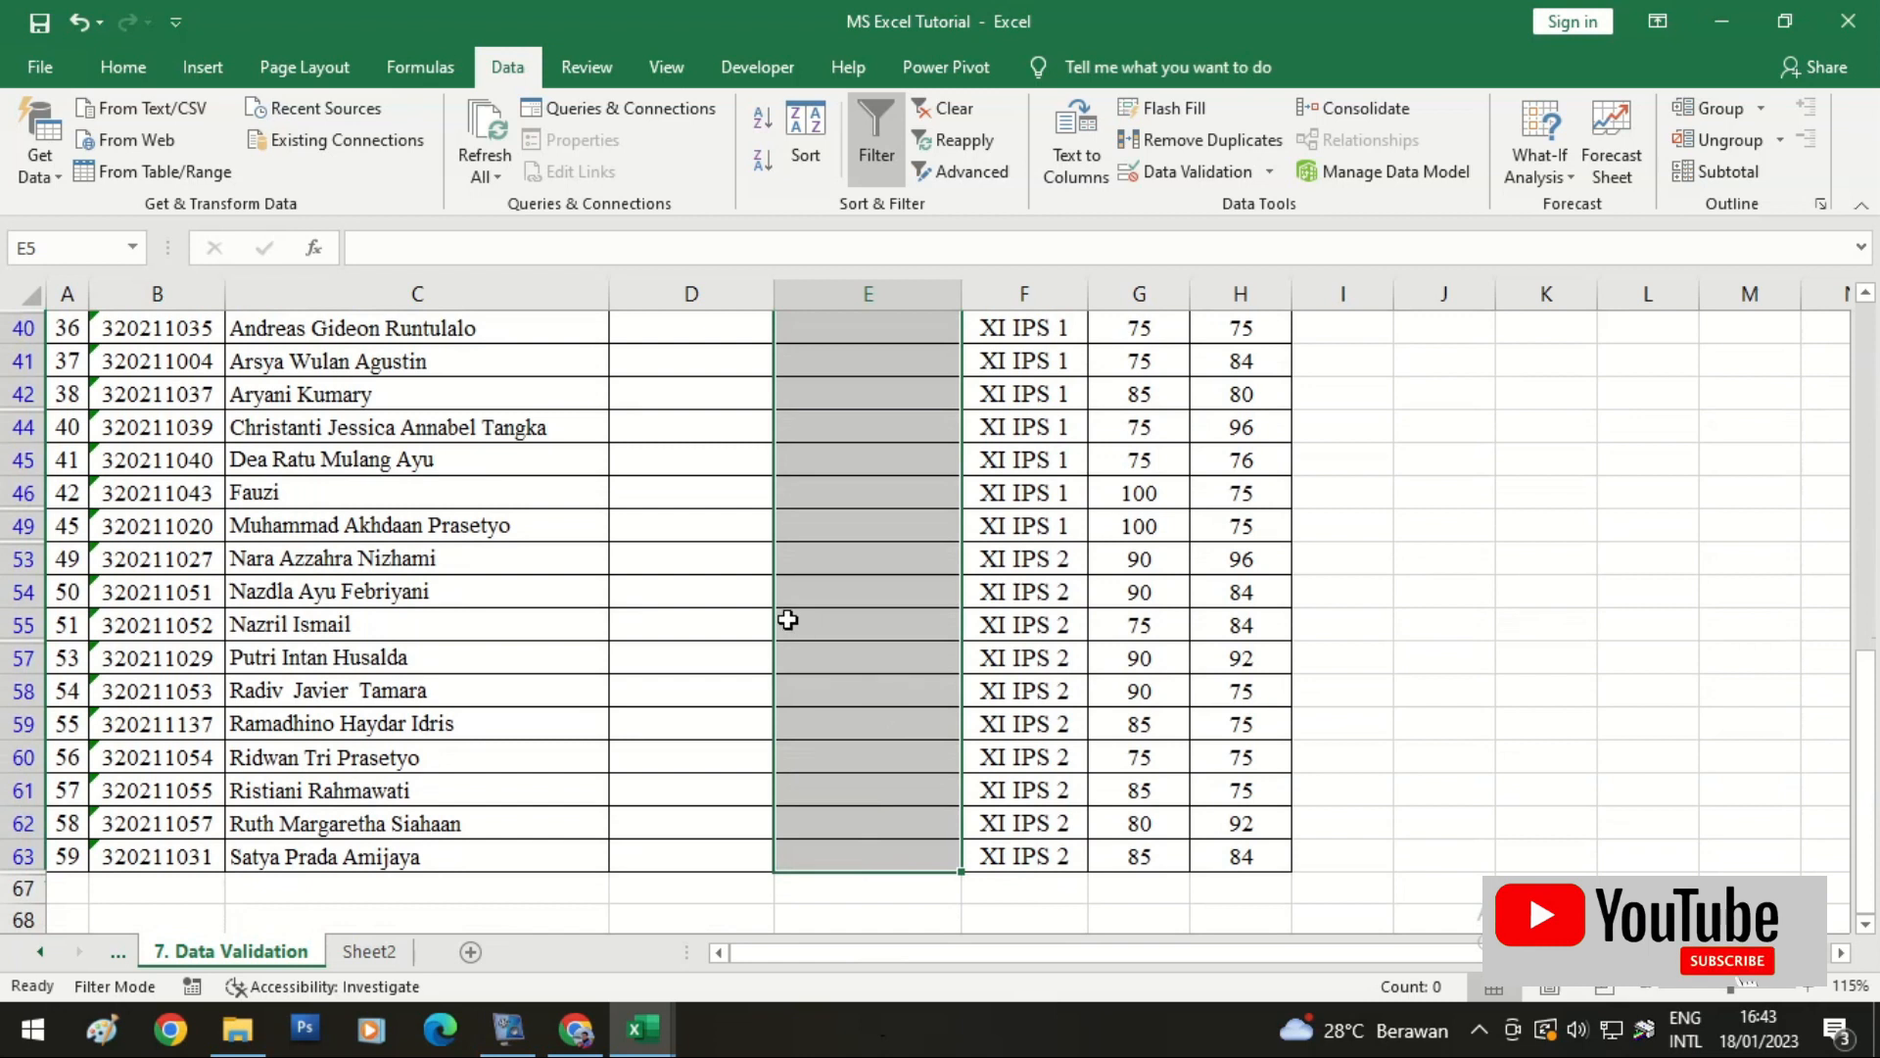
scroll(789, 621, "up", 10)
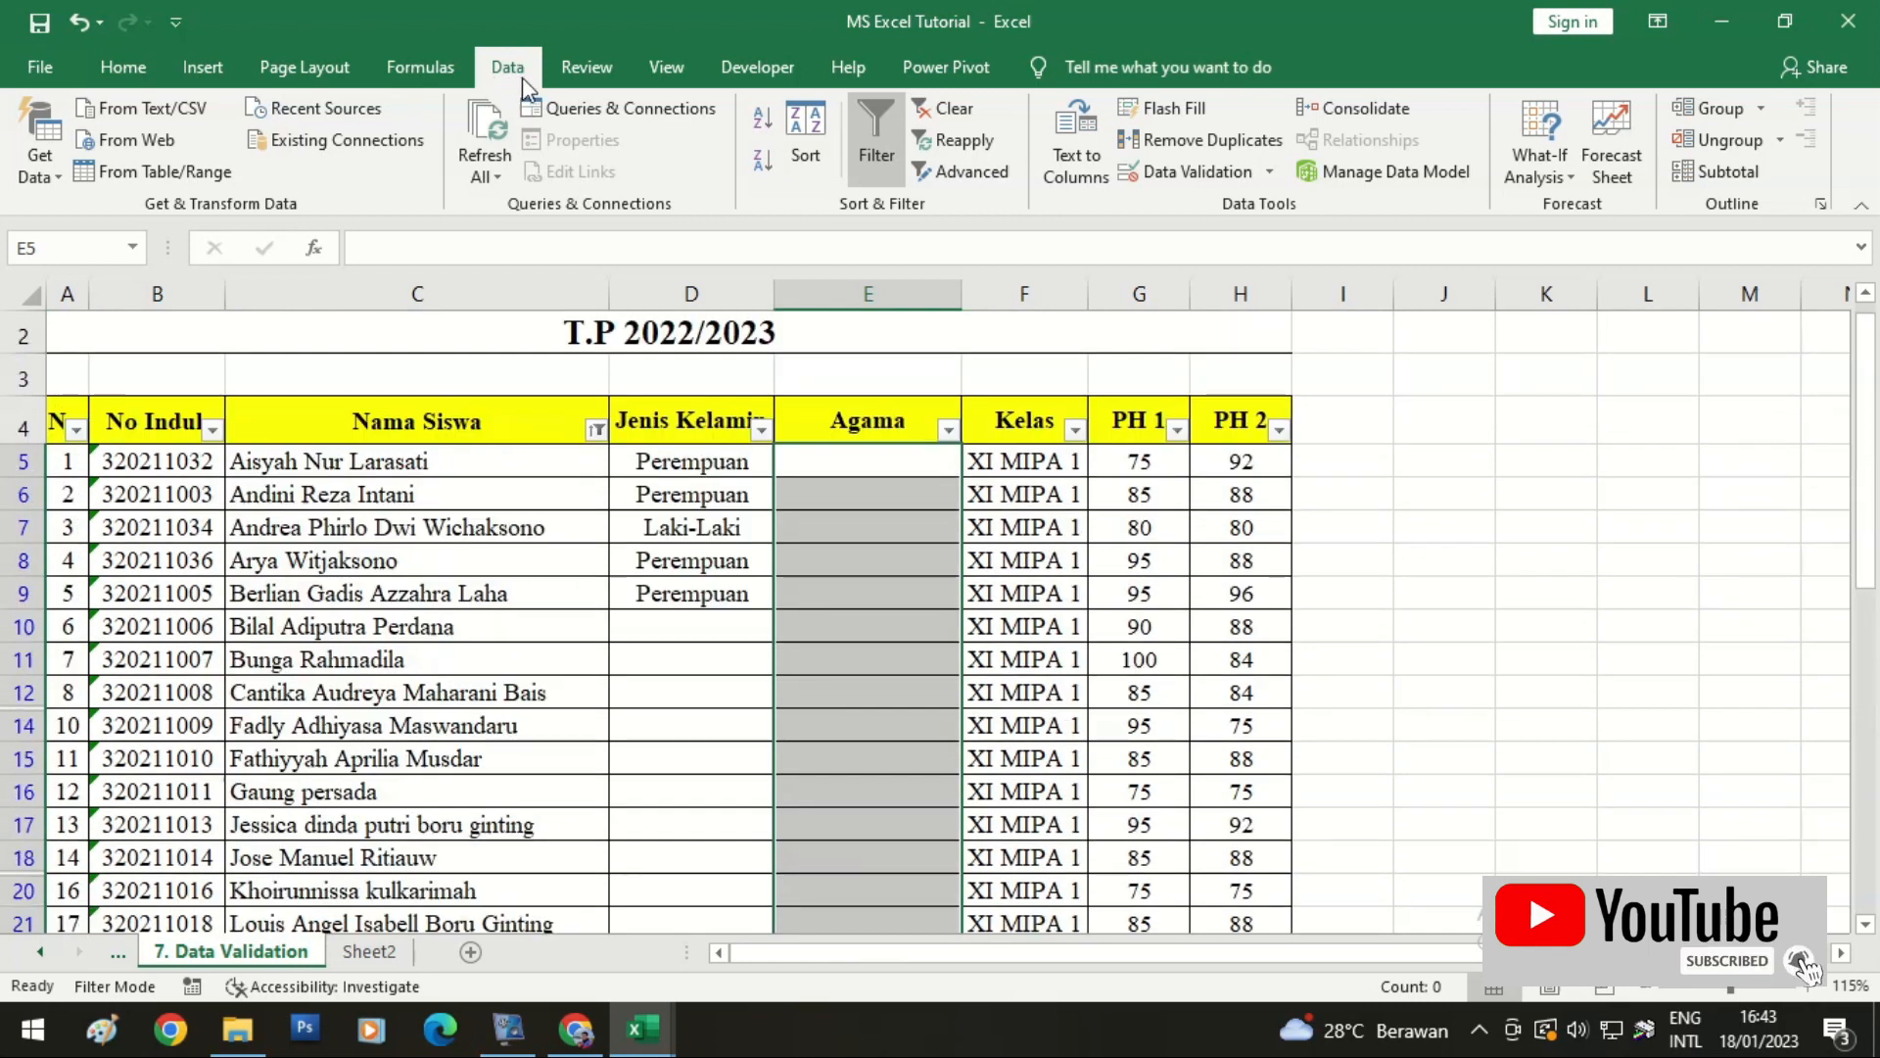
left_click(1264, 182)
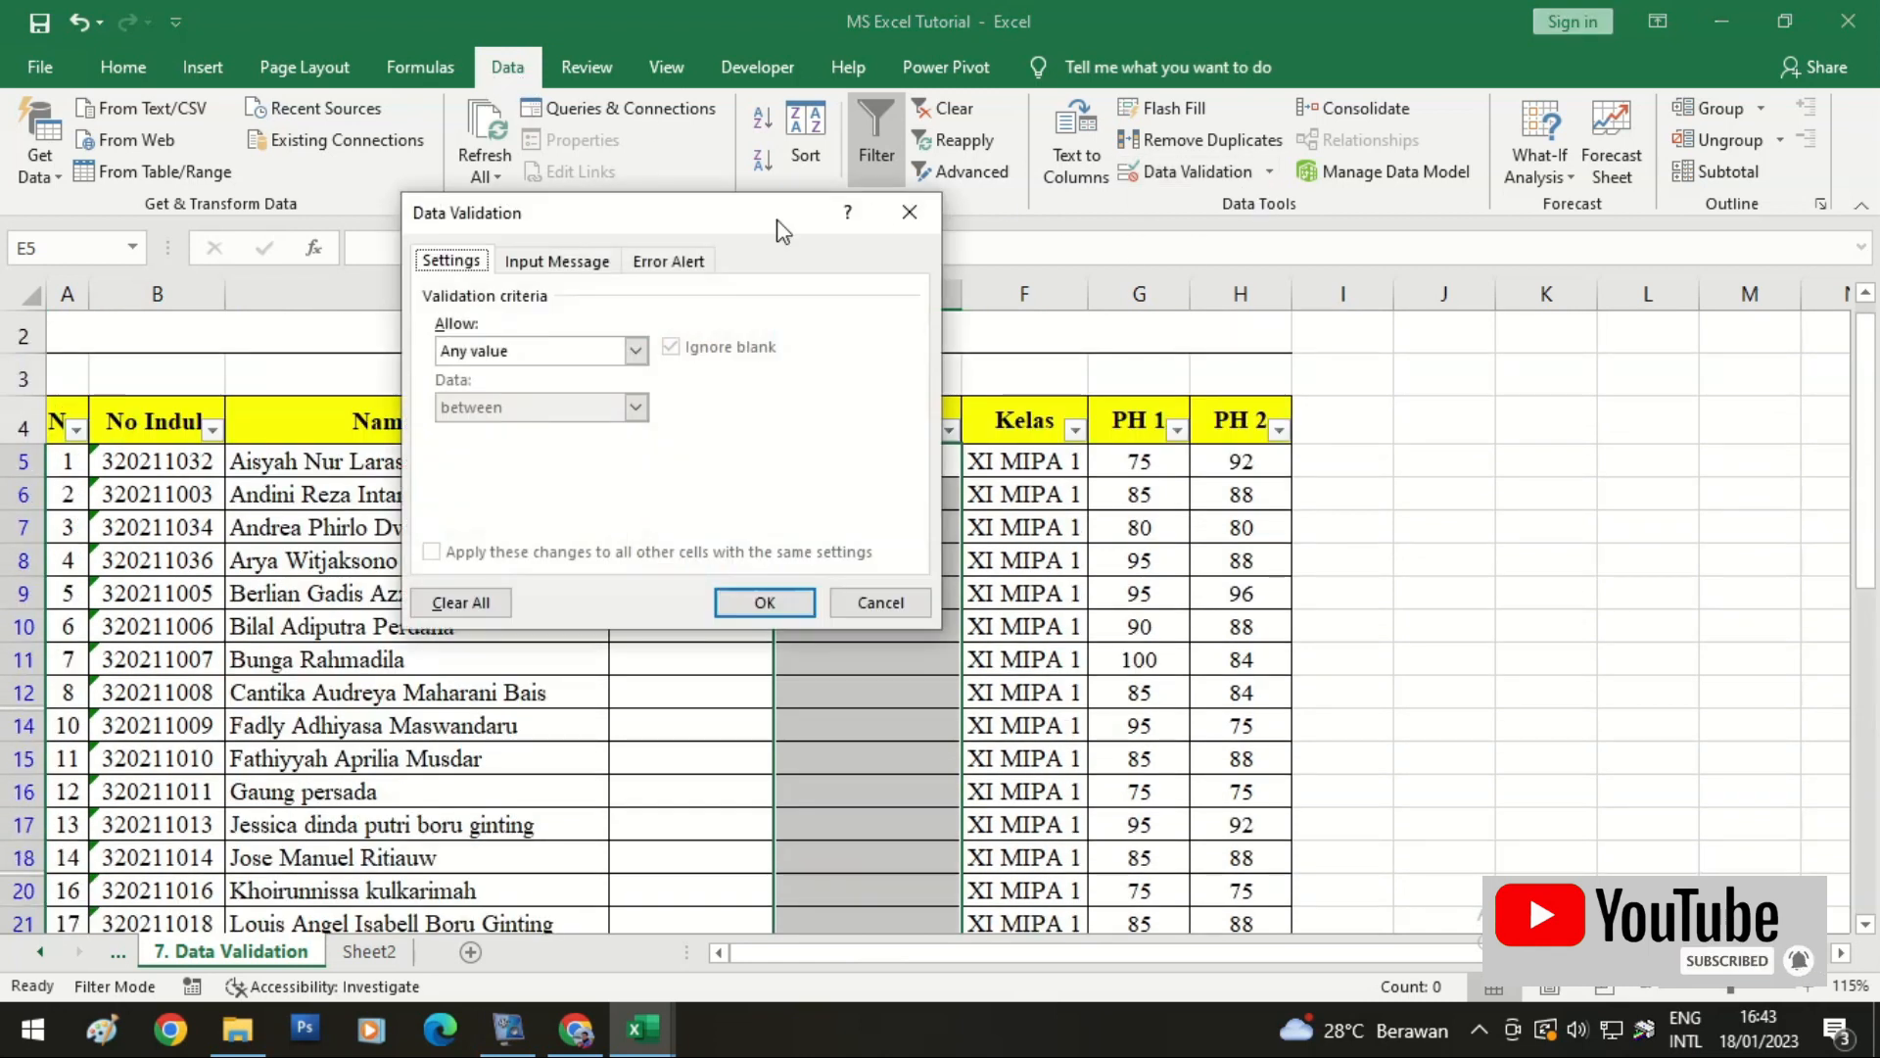
left_click(633, 352)
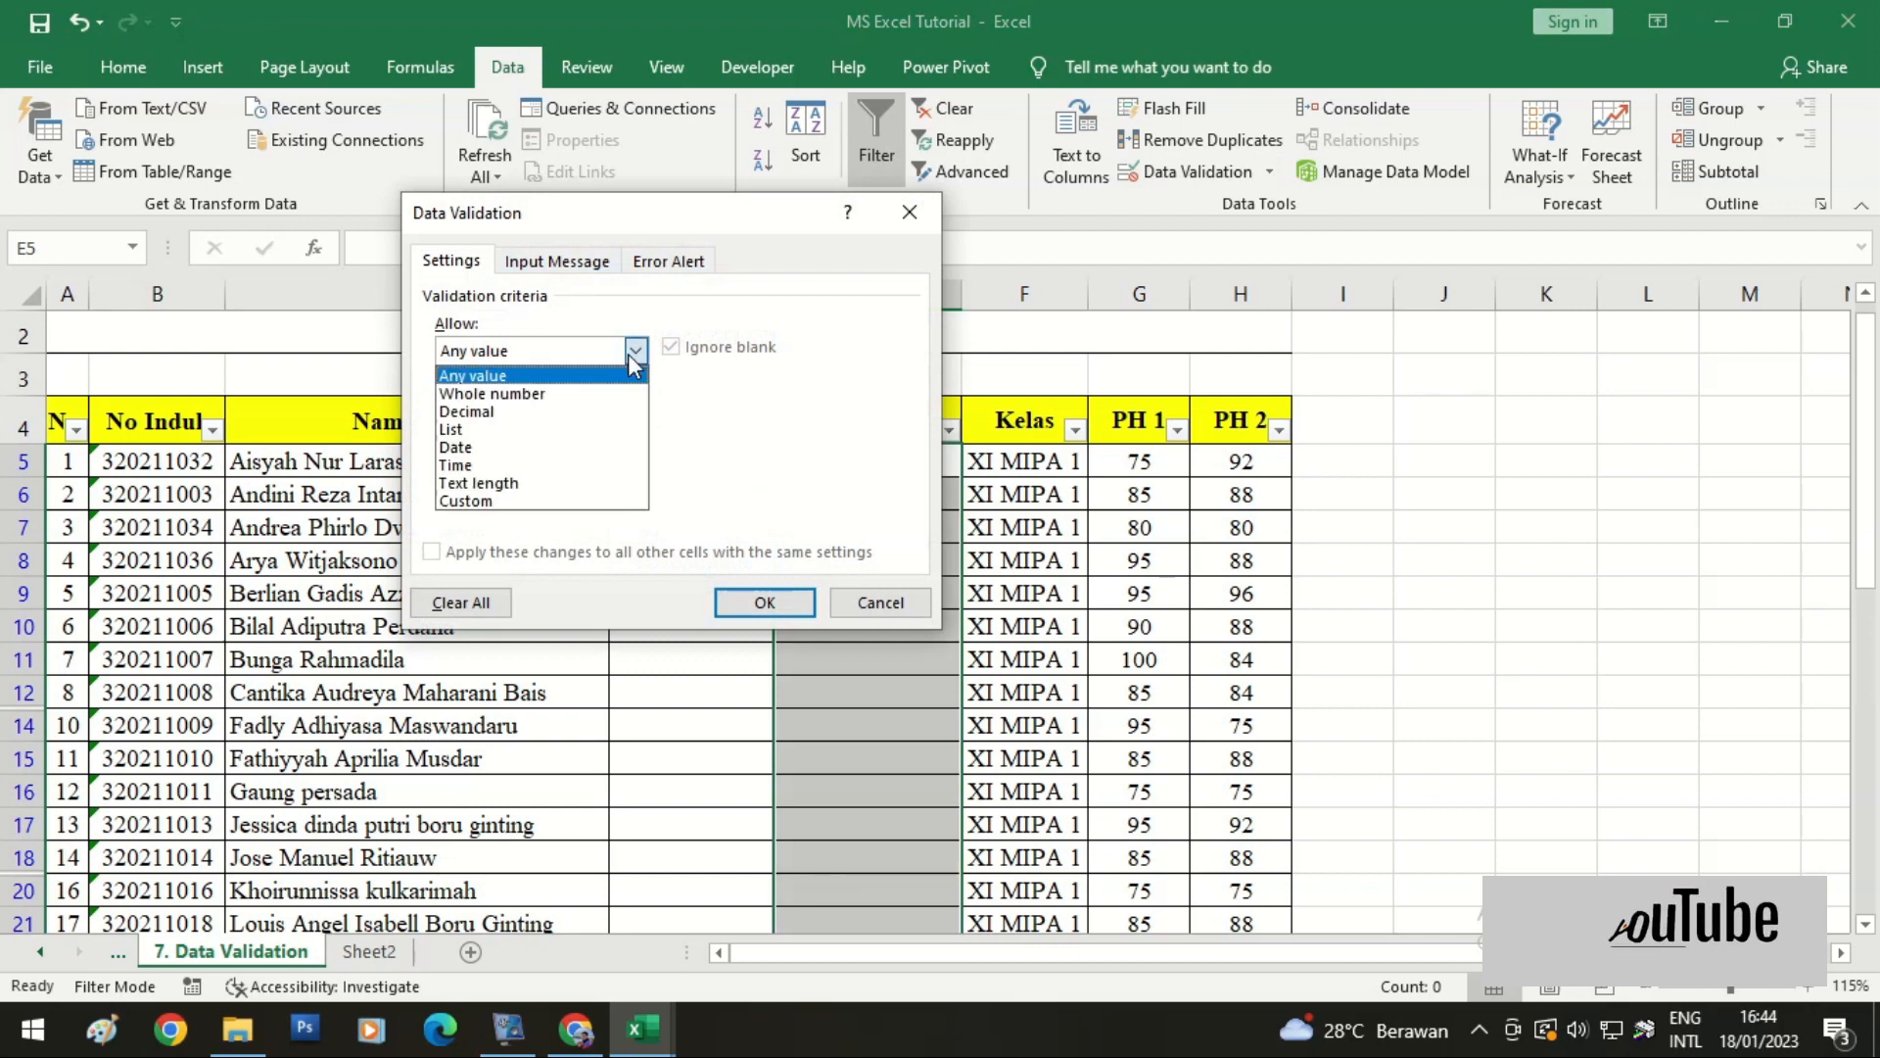
left_click(519, 429)
Step: Set the validation list source to =Sheet2!$D$1:$D$6 and apply the rule
left_click(492, 463)
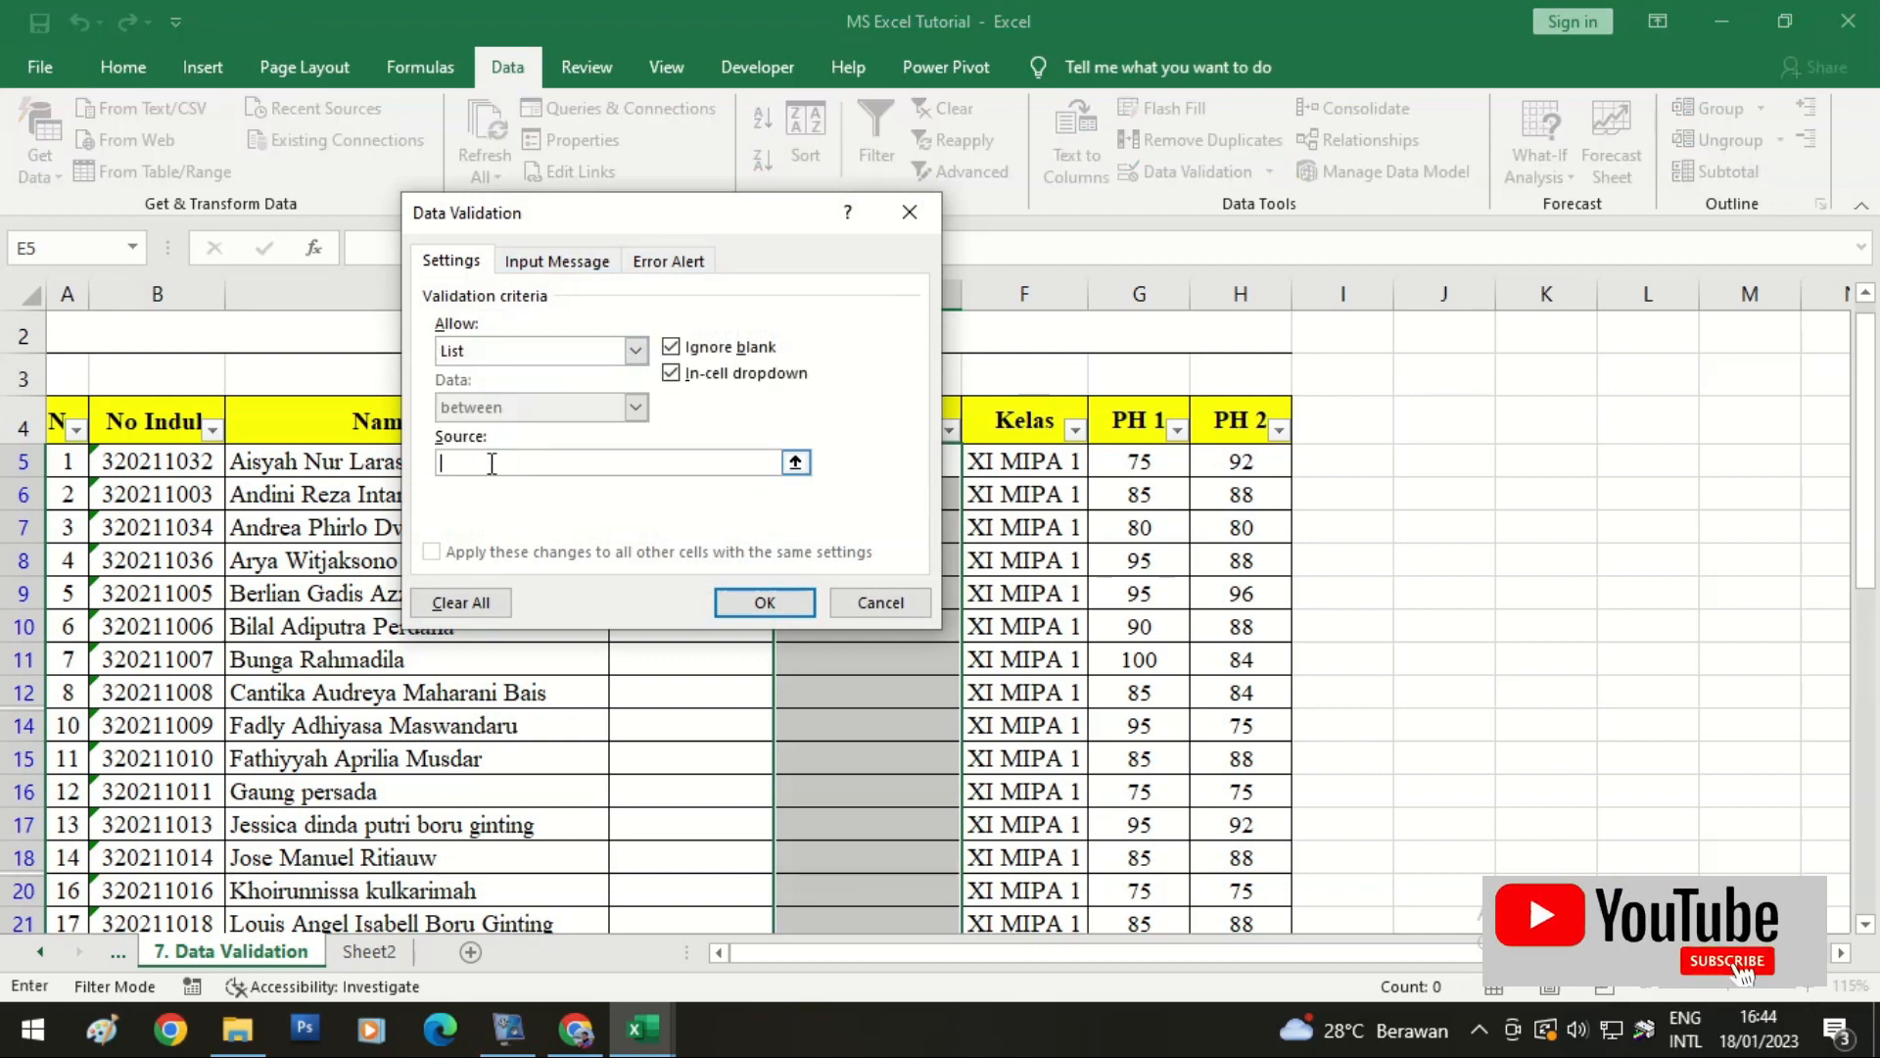
left_click(384, 951)
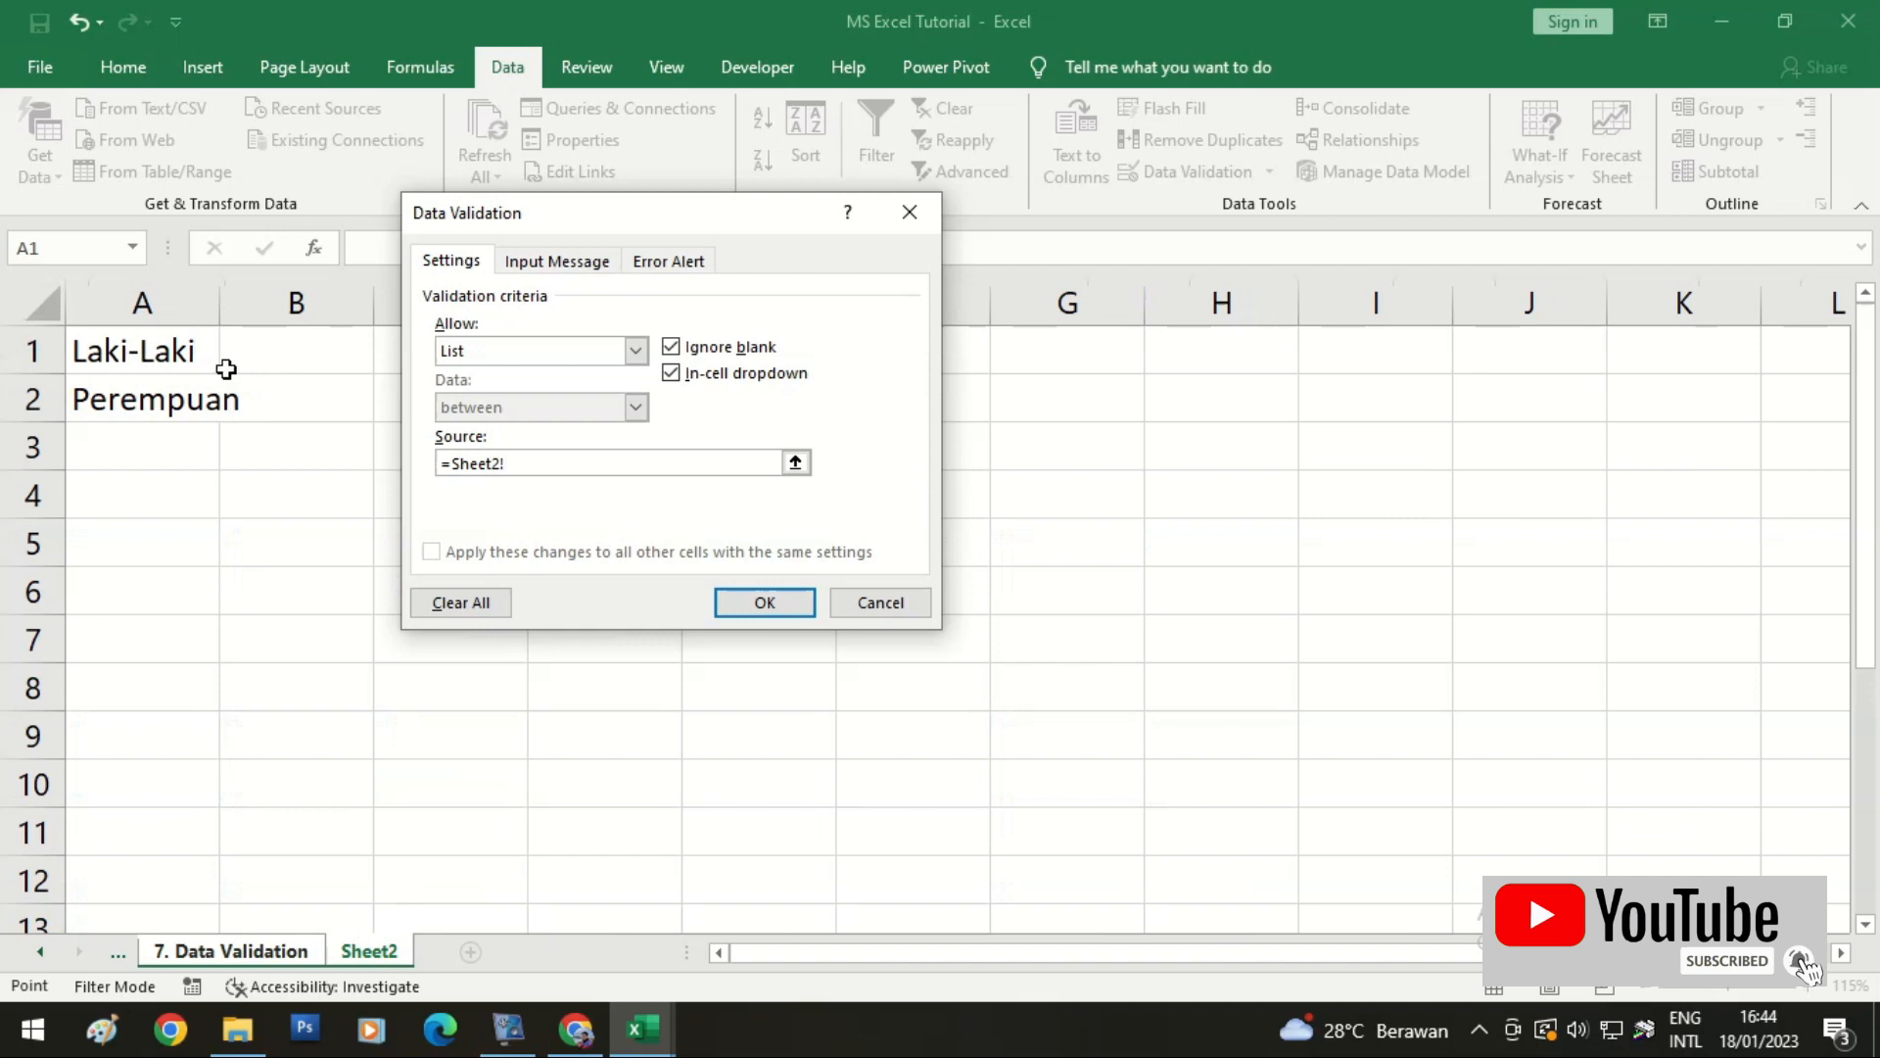
left_click_drag(607, 232, 1184, 232)
left_click_drag(587, 356, 568, 594)
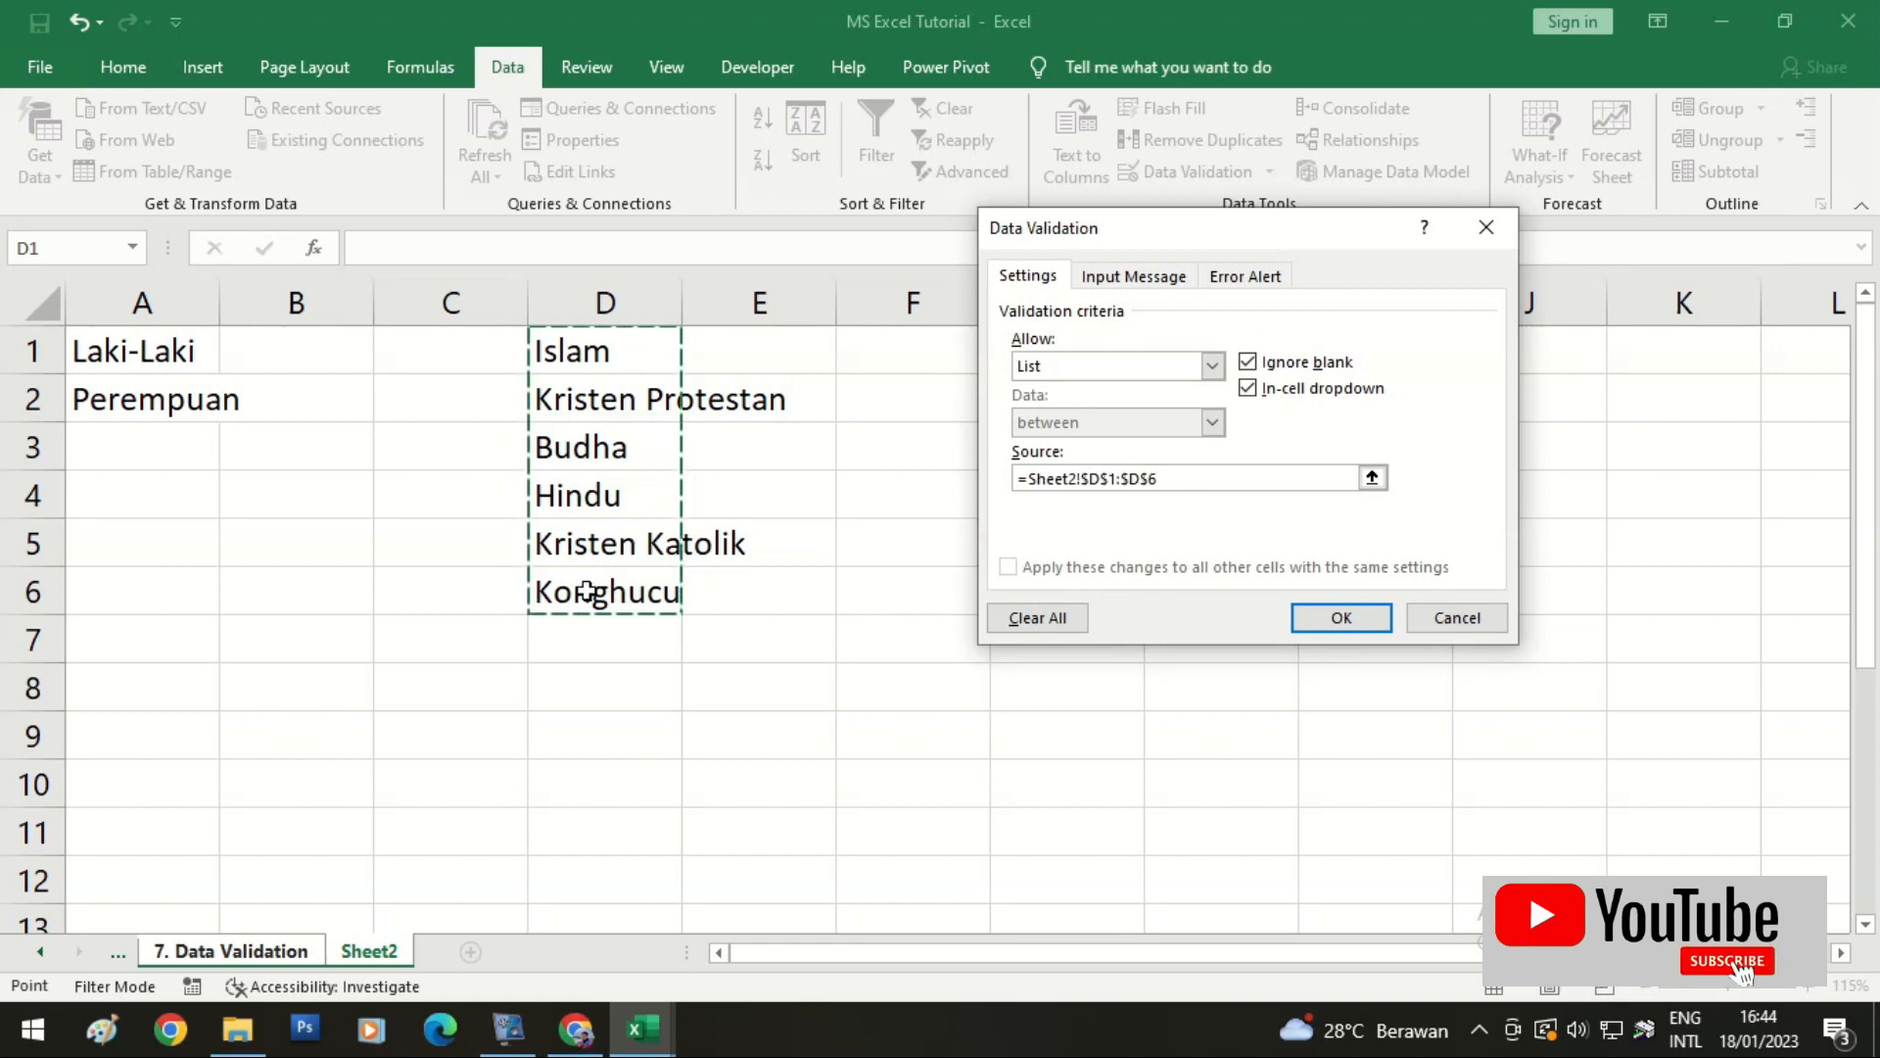
left_click(1338, 618)
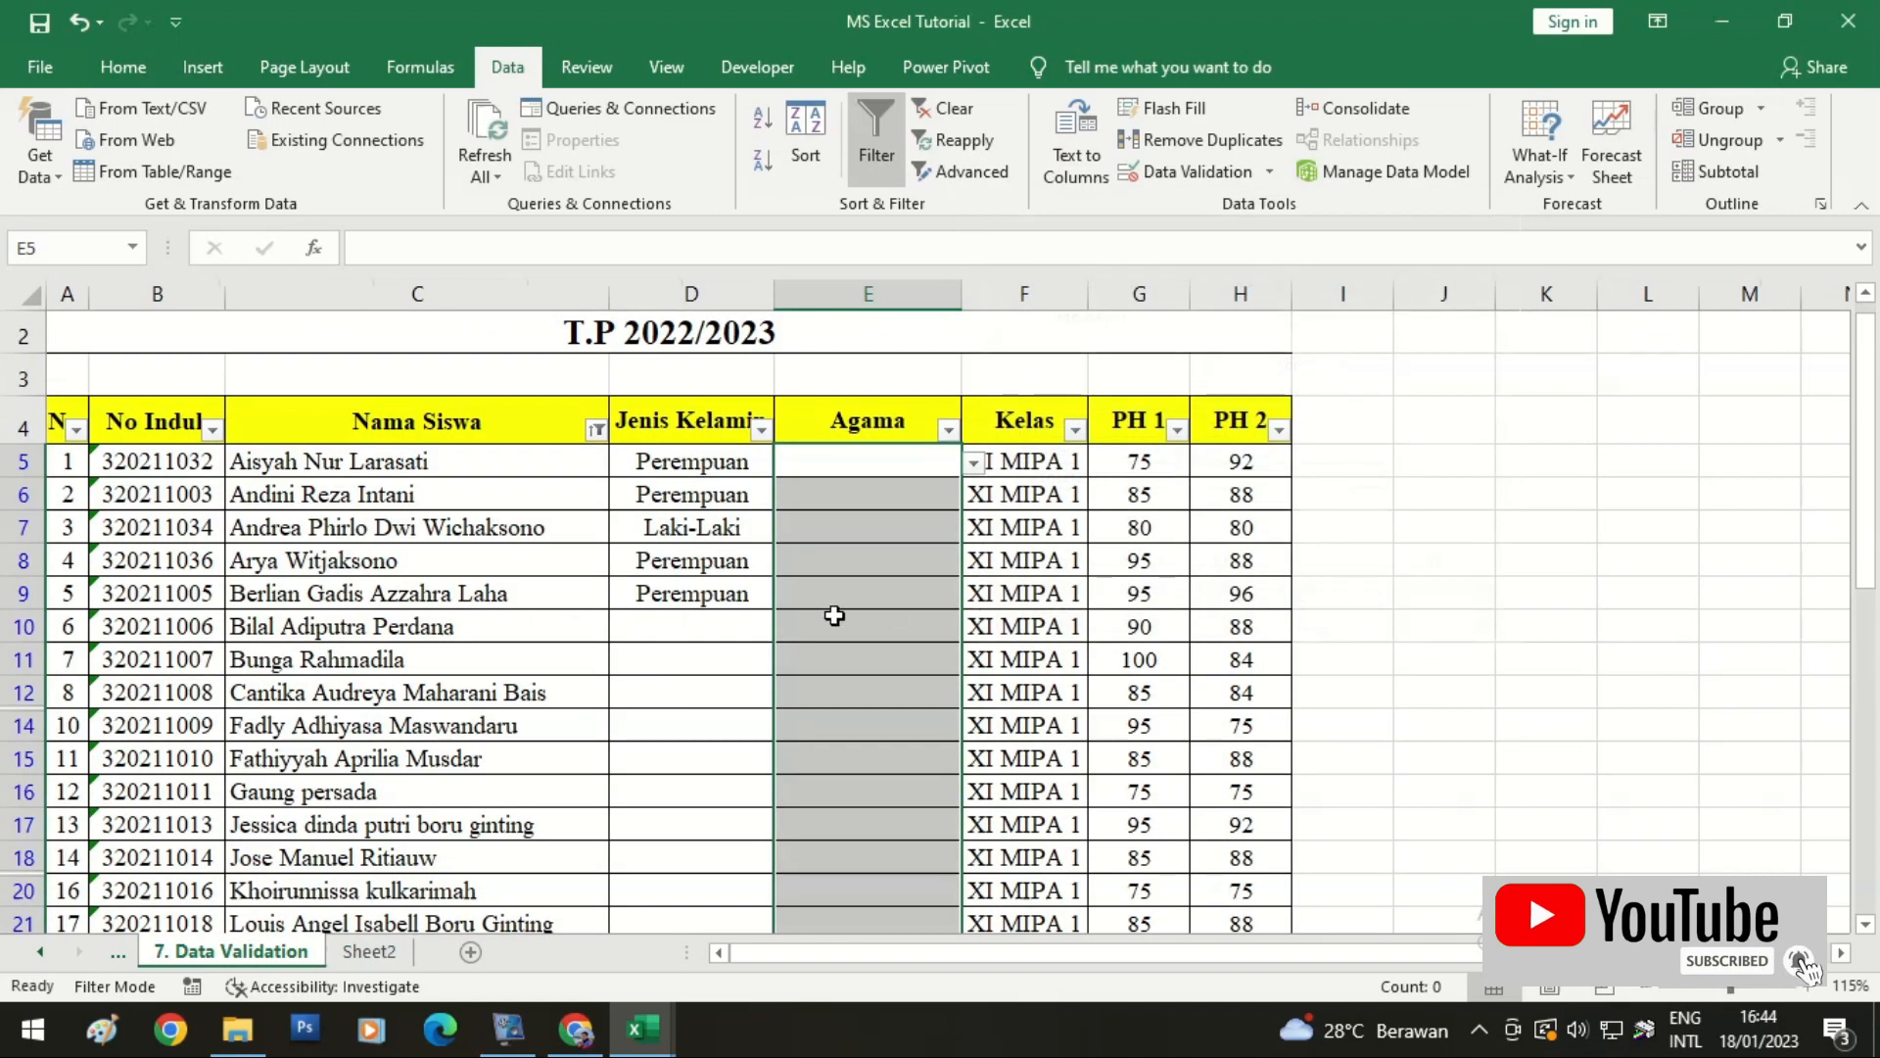
Step: Choose Islam in E5 from the validation list, and select E6
left_click(898, 475)
left_click(972, 463)
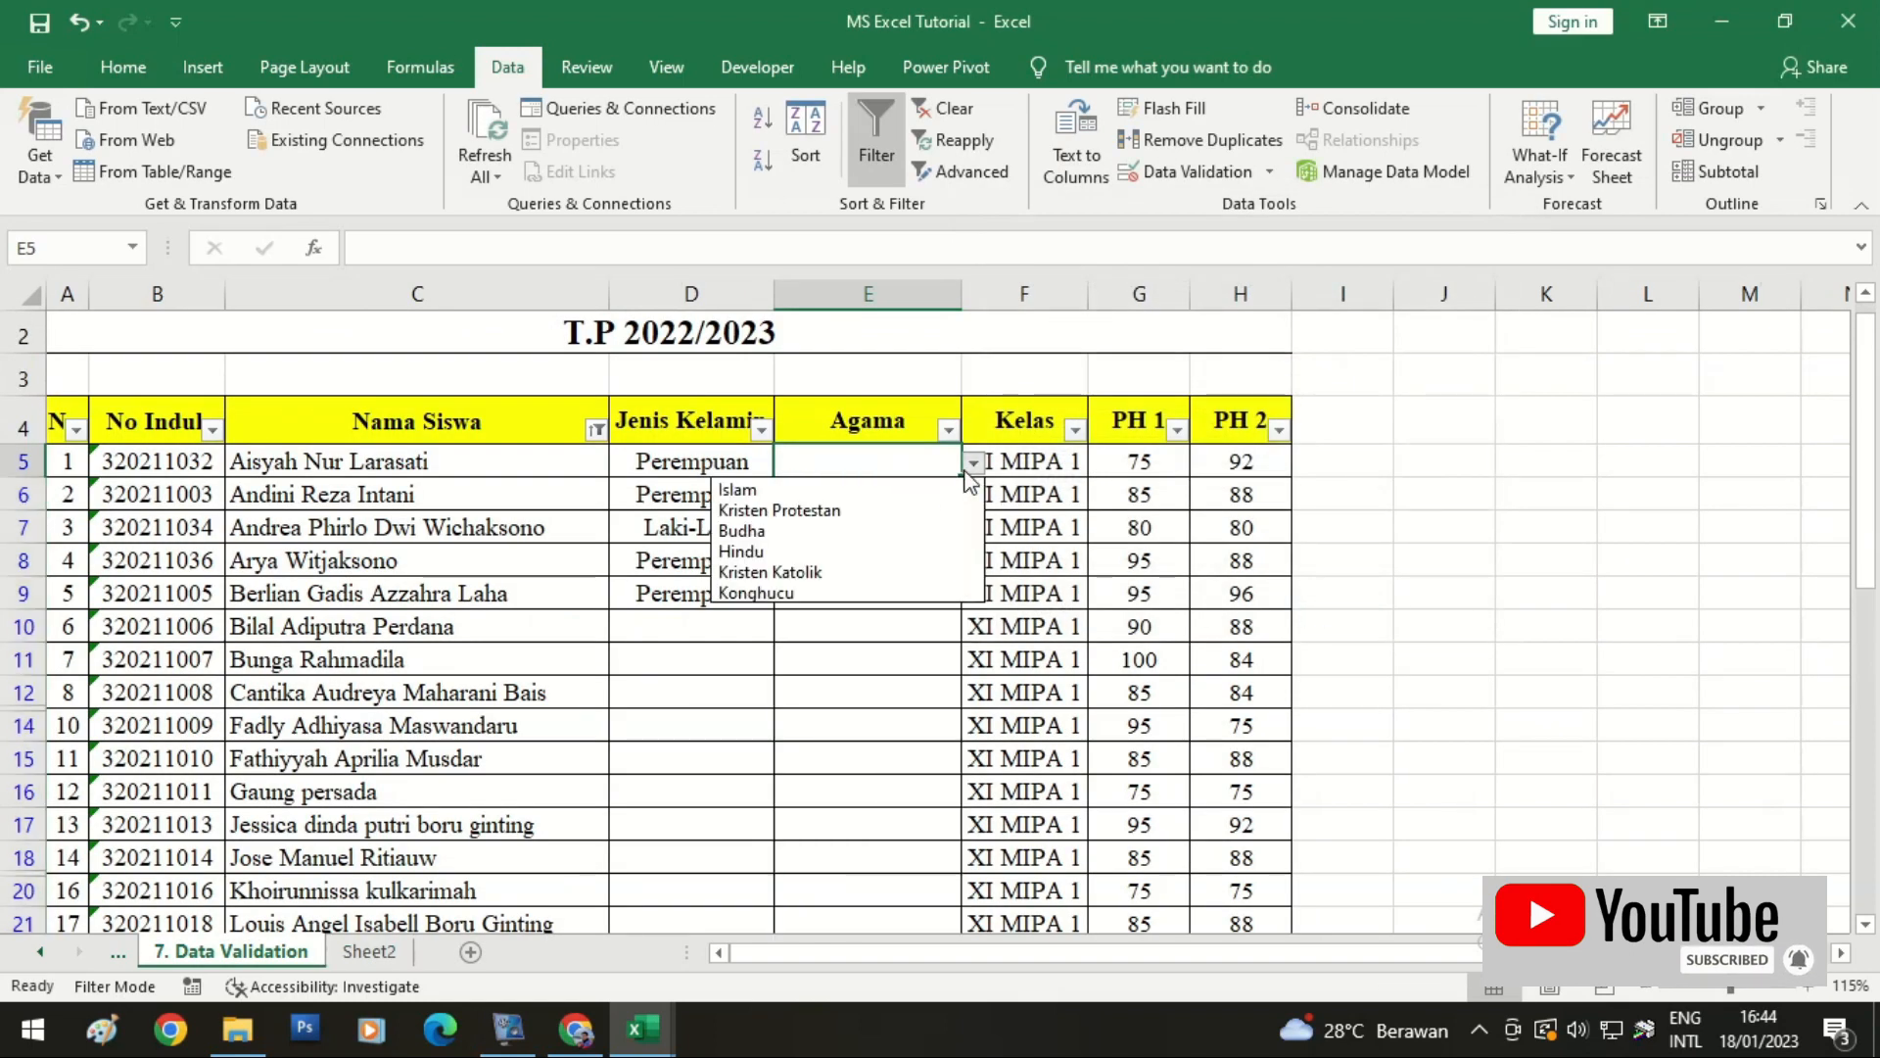
left_click(854, 489)
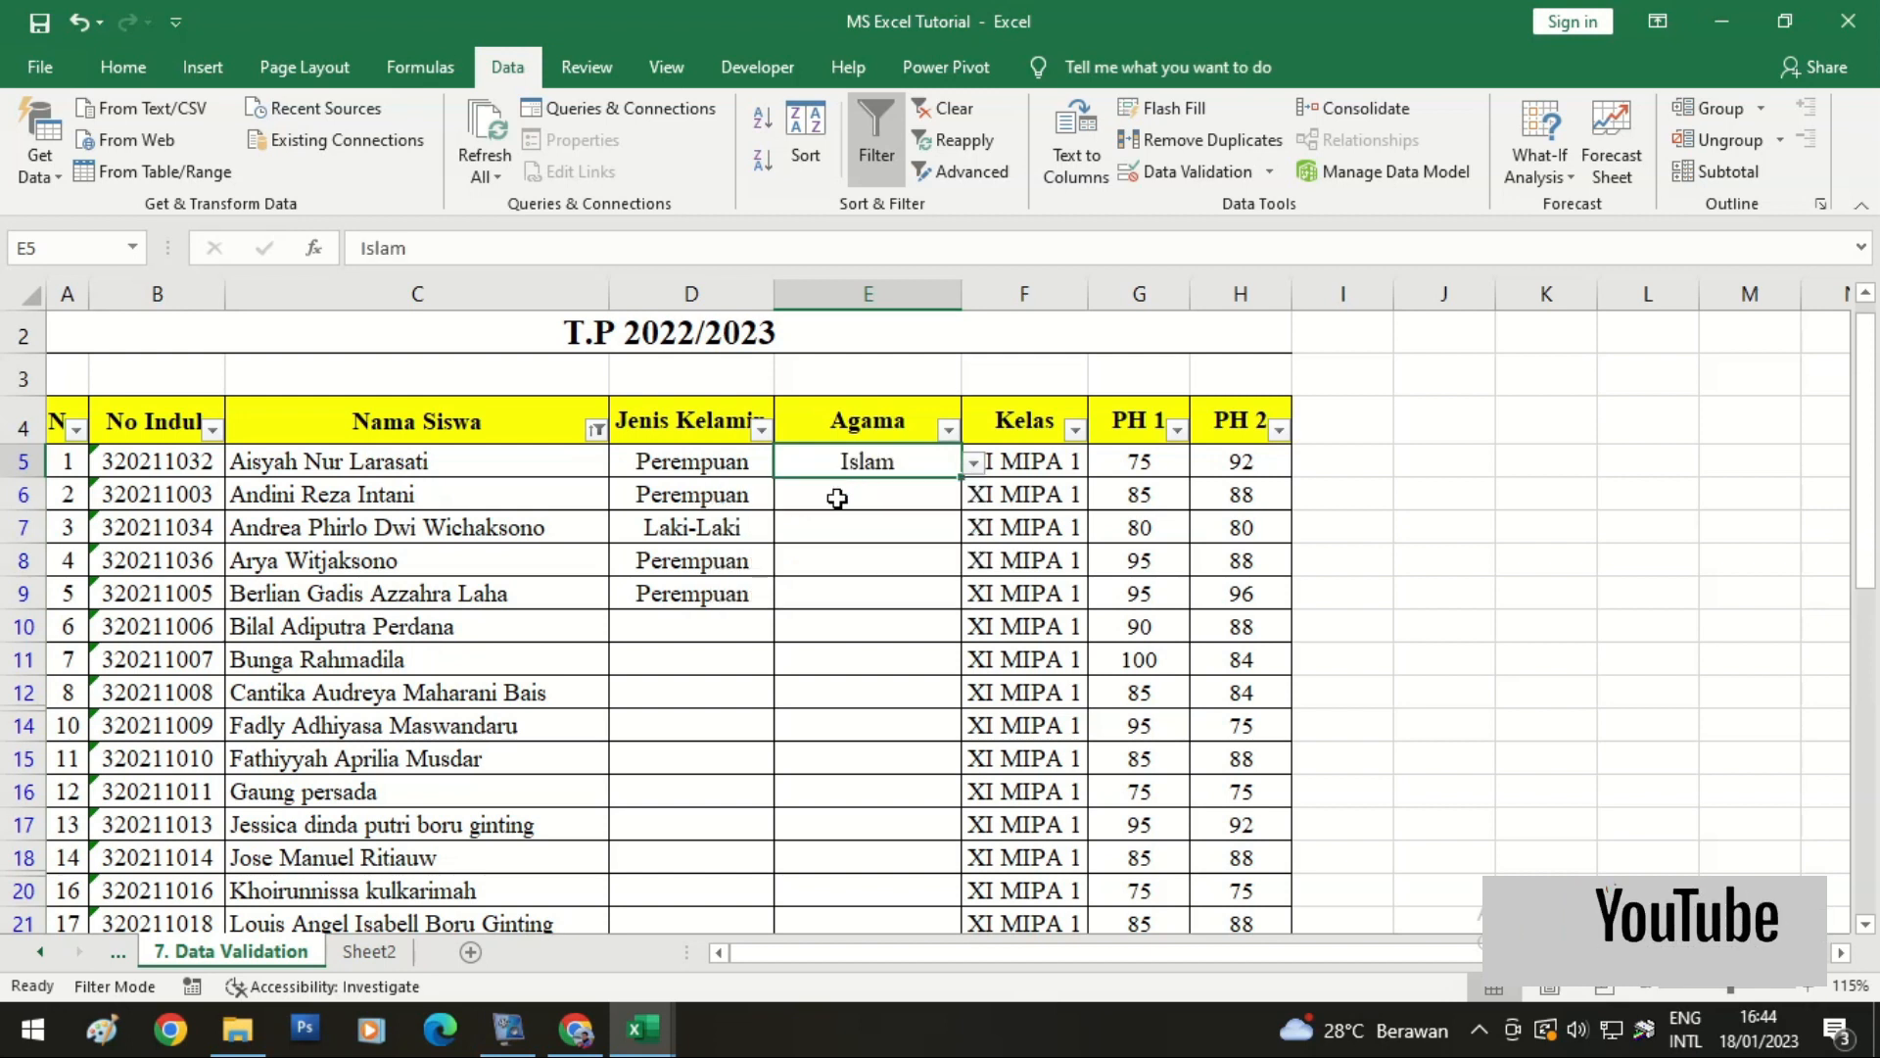
left_click(923, 502)
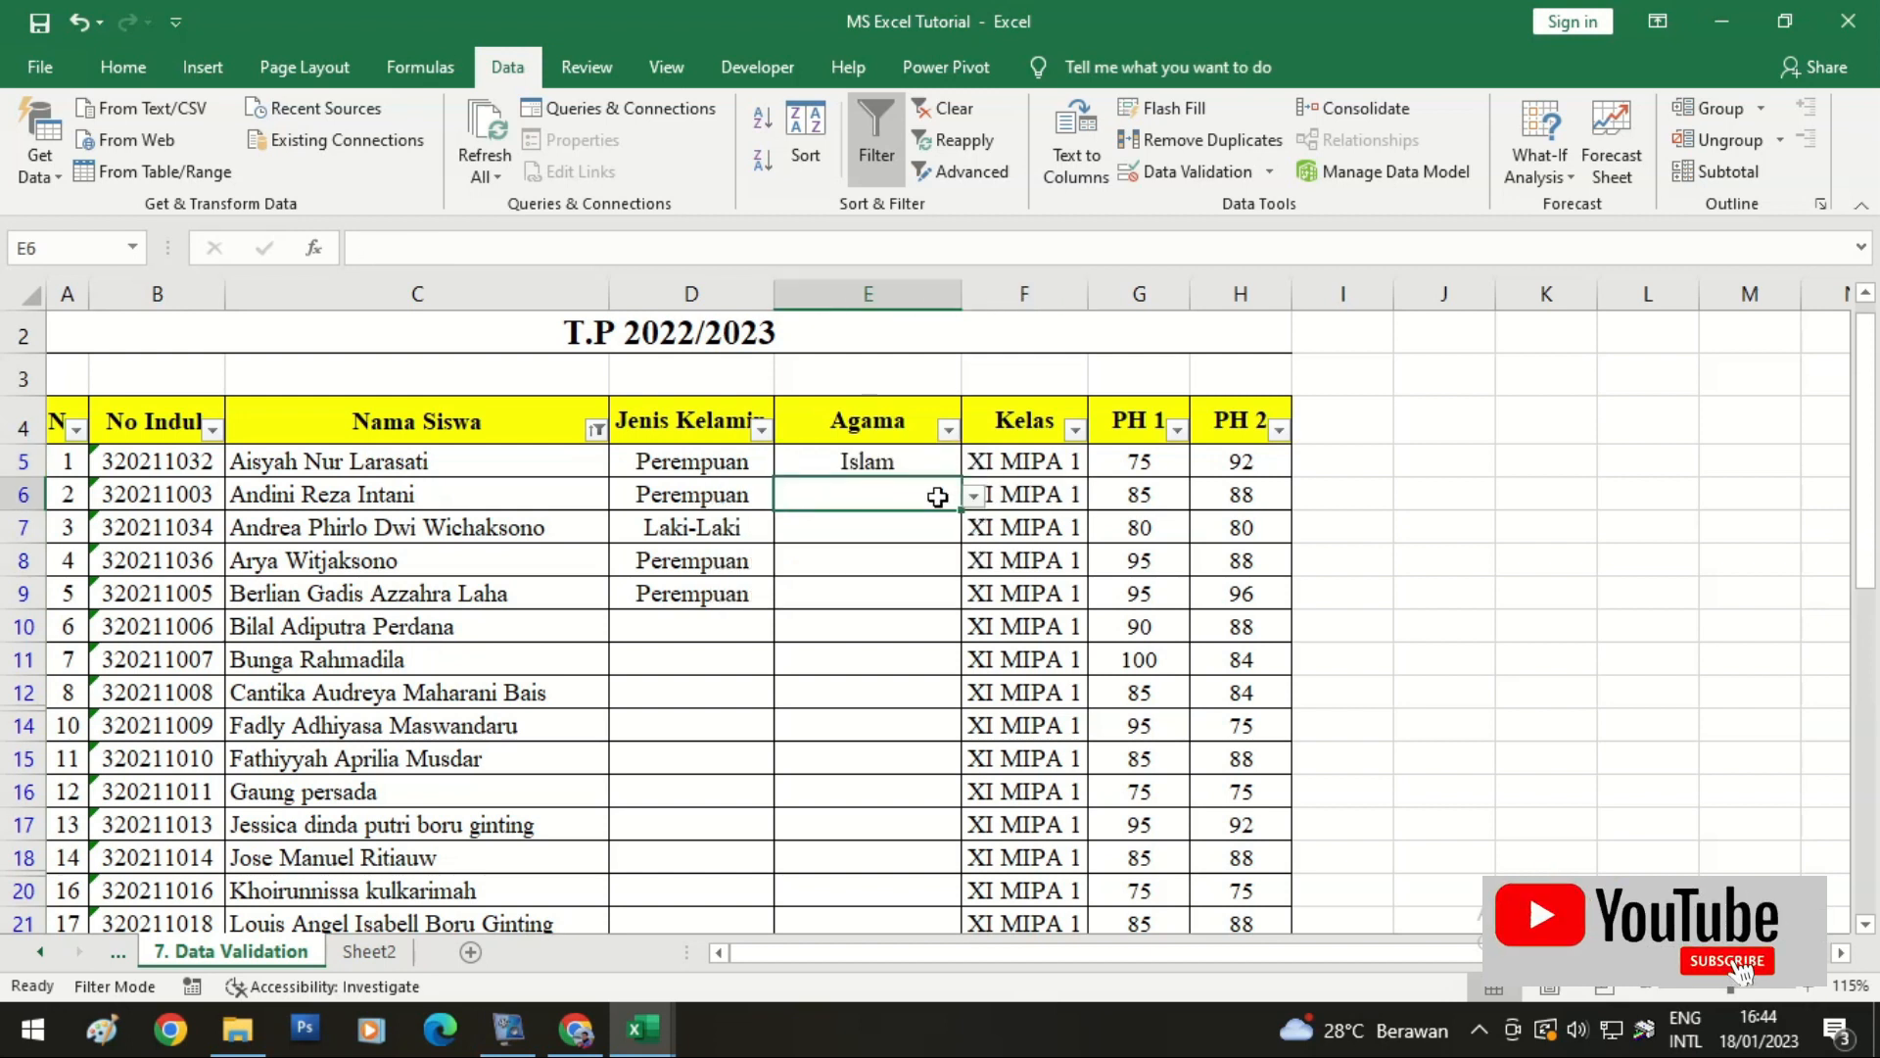
Step: Choose Islam in E6 and Kristen Protestan in E17 from the Agama validation lists
left_click(974, 496)
left_click(828, 527)
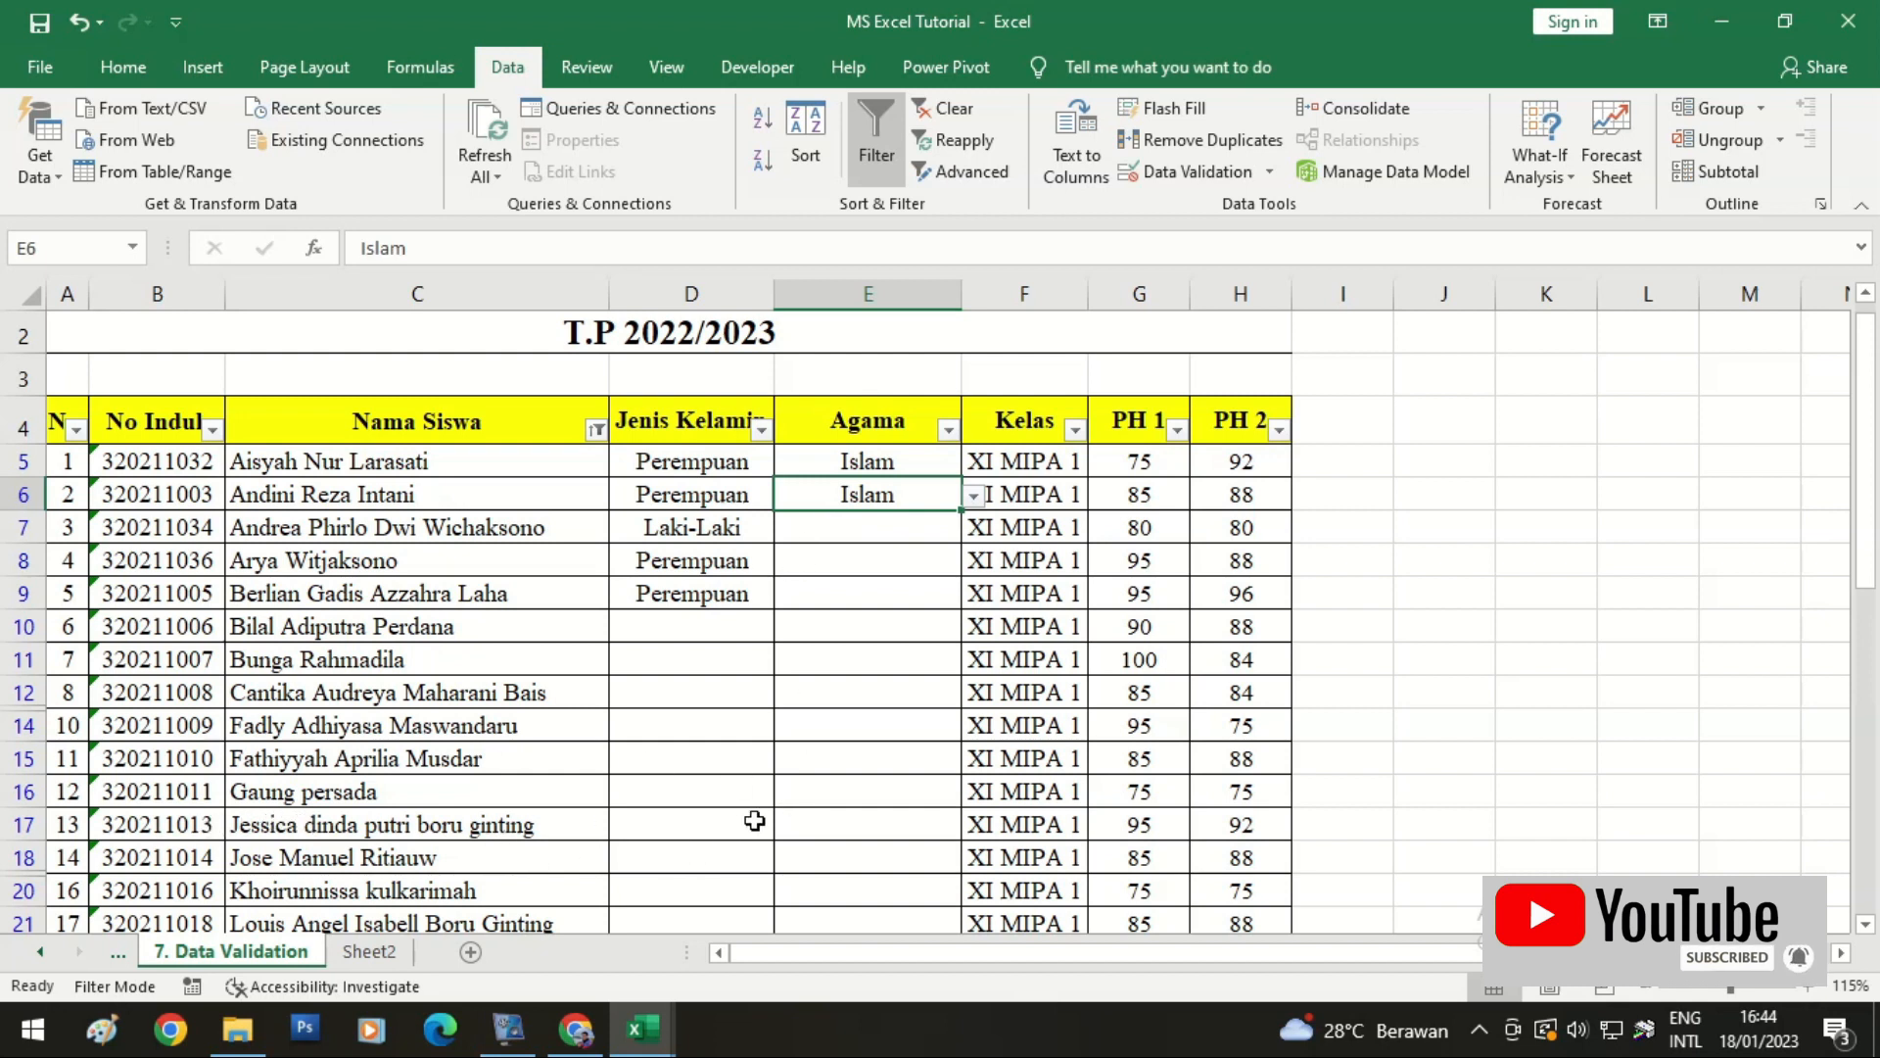
left_click(852, 826)
left_click(972, 825)
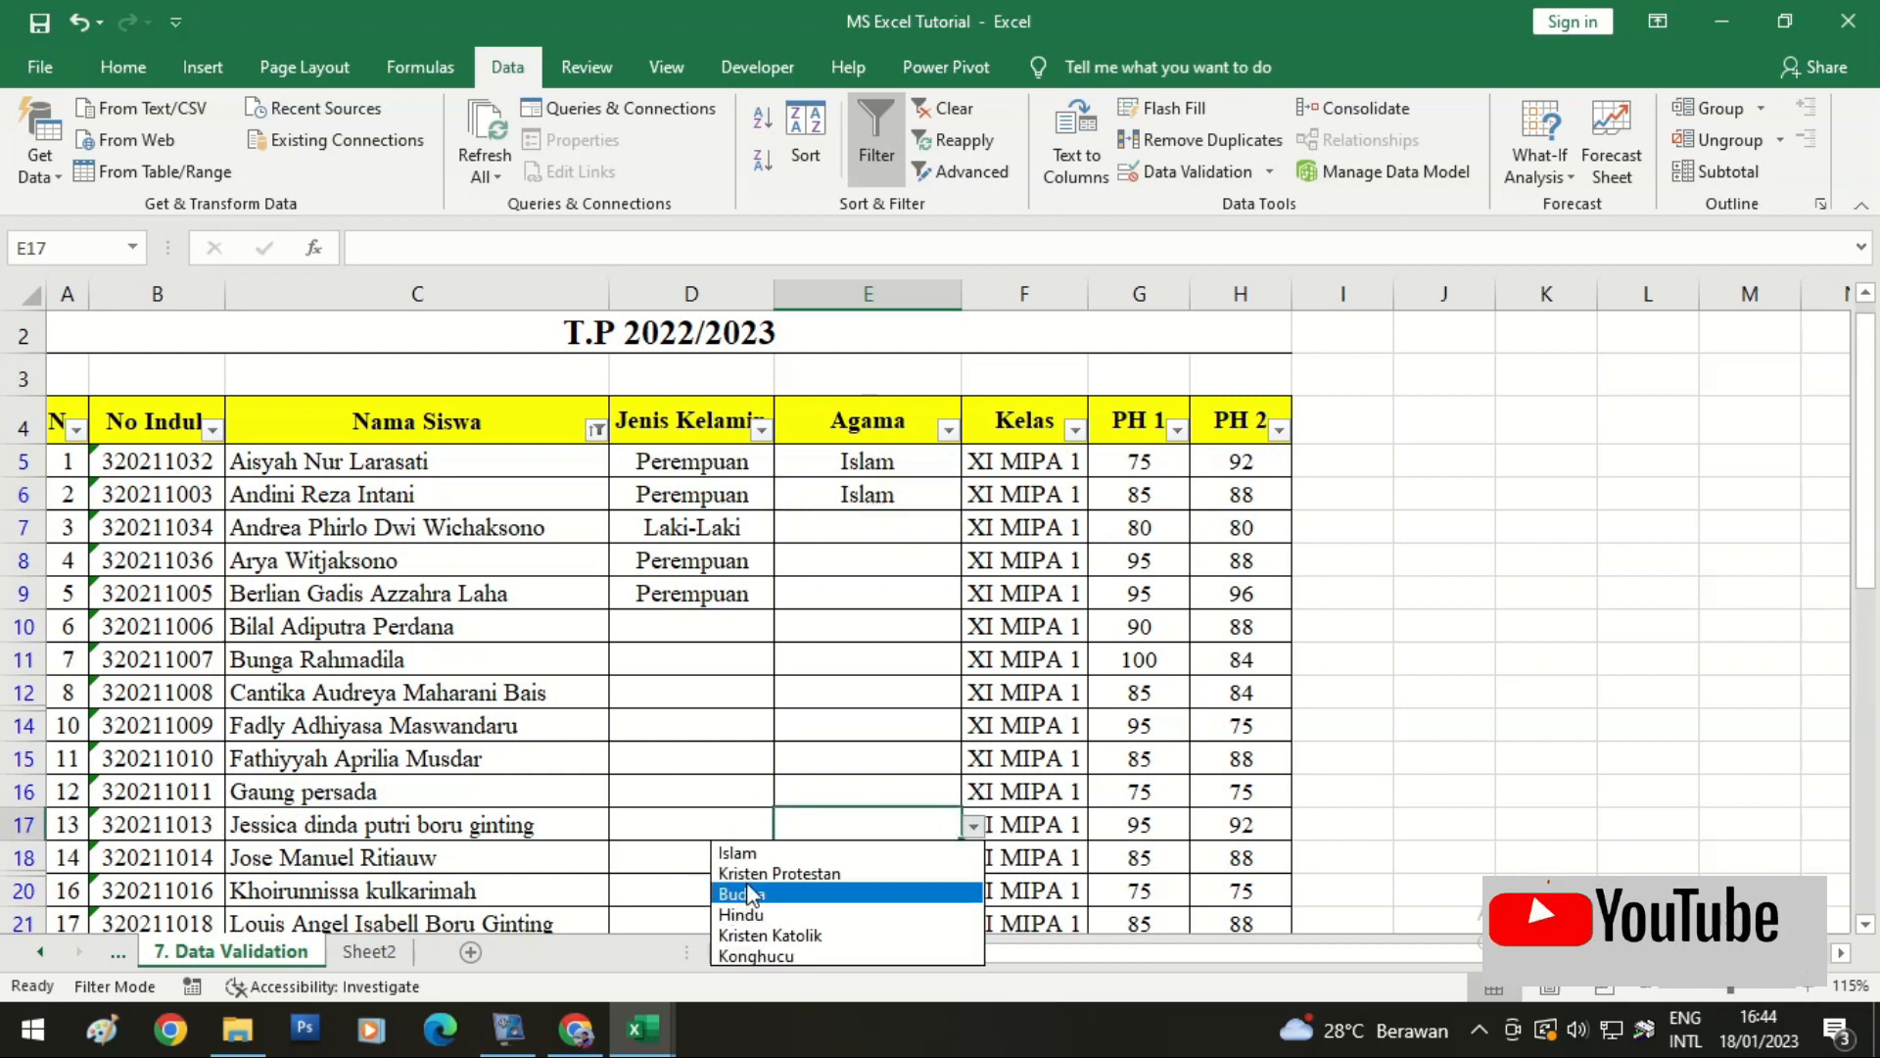
left_click(759, 873)
Step: Fill in Hindu in E7 and Kristen Katolik in E8 from the Agama validation lists
left_click(848, 871)
left_click(871, 791)
left_click(903, 625)
left_click(899, 560)
left_click(902, 527)
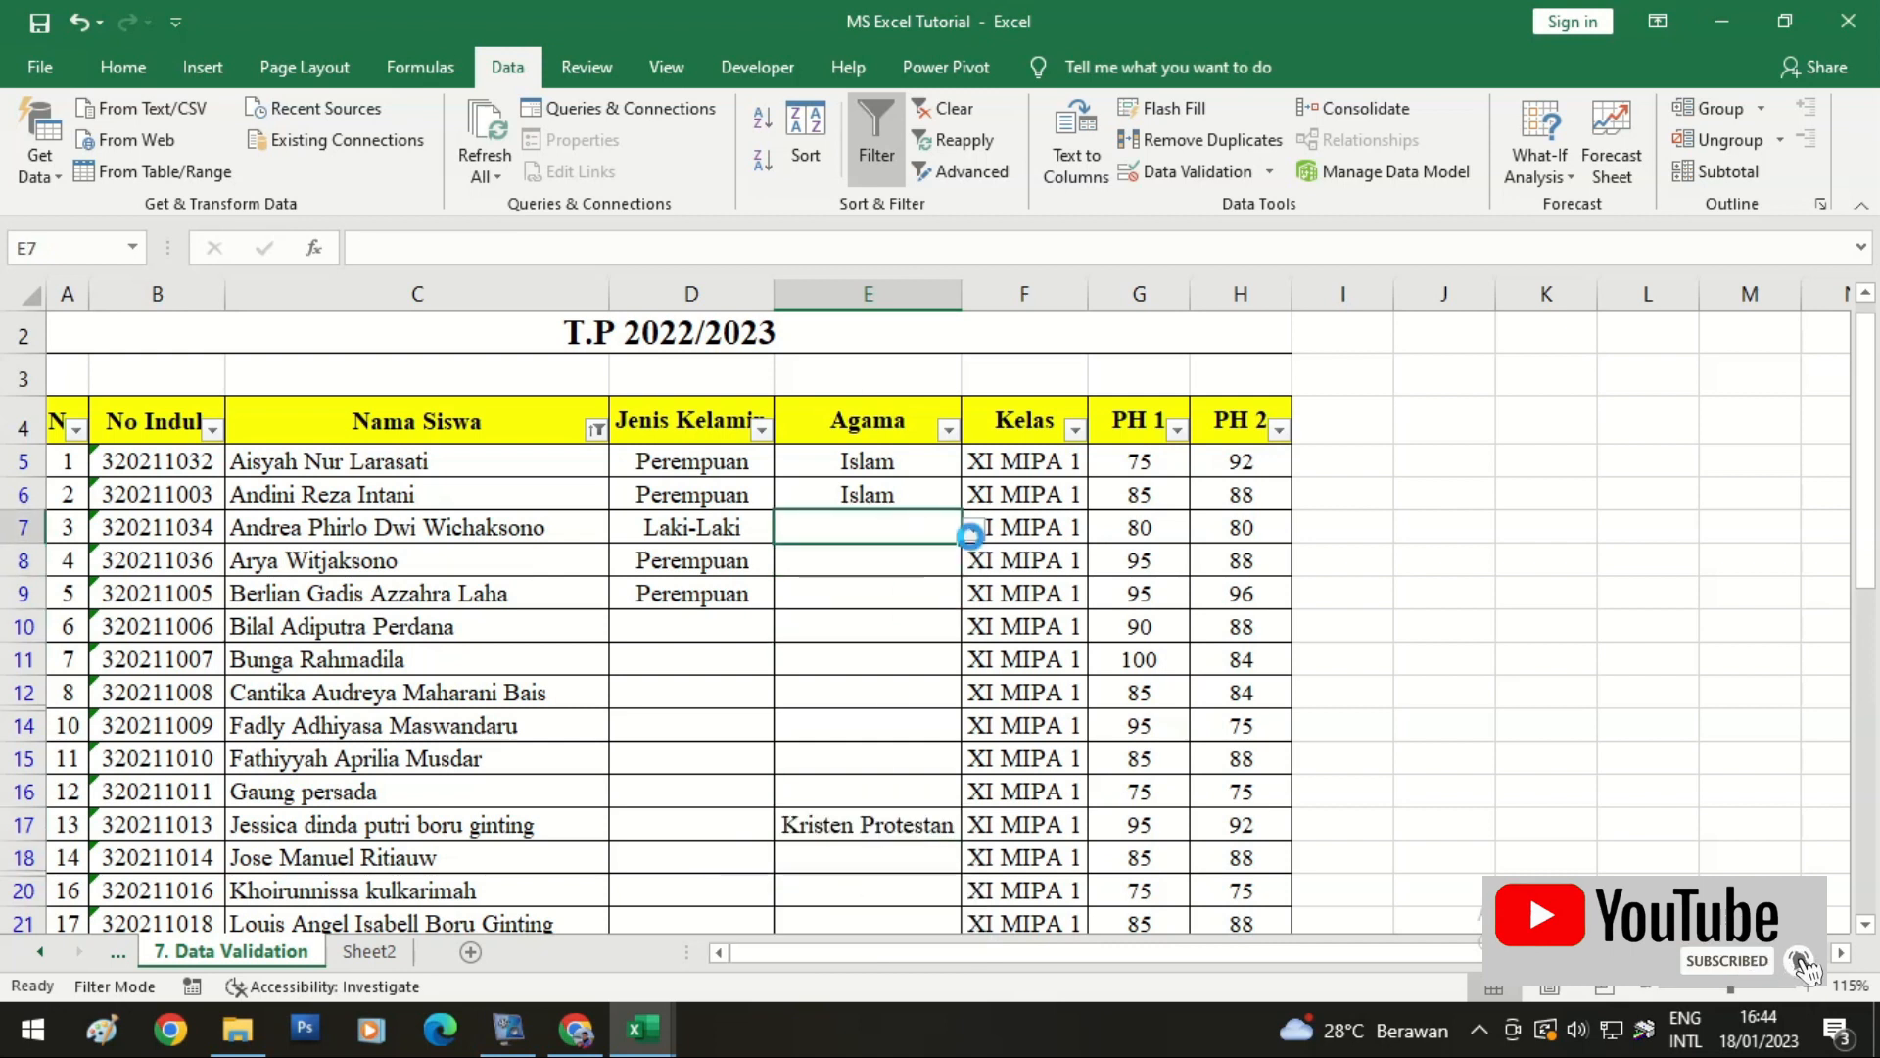
left_click(970, 534)
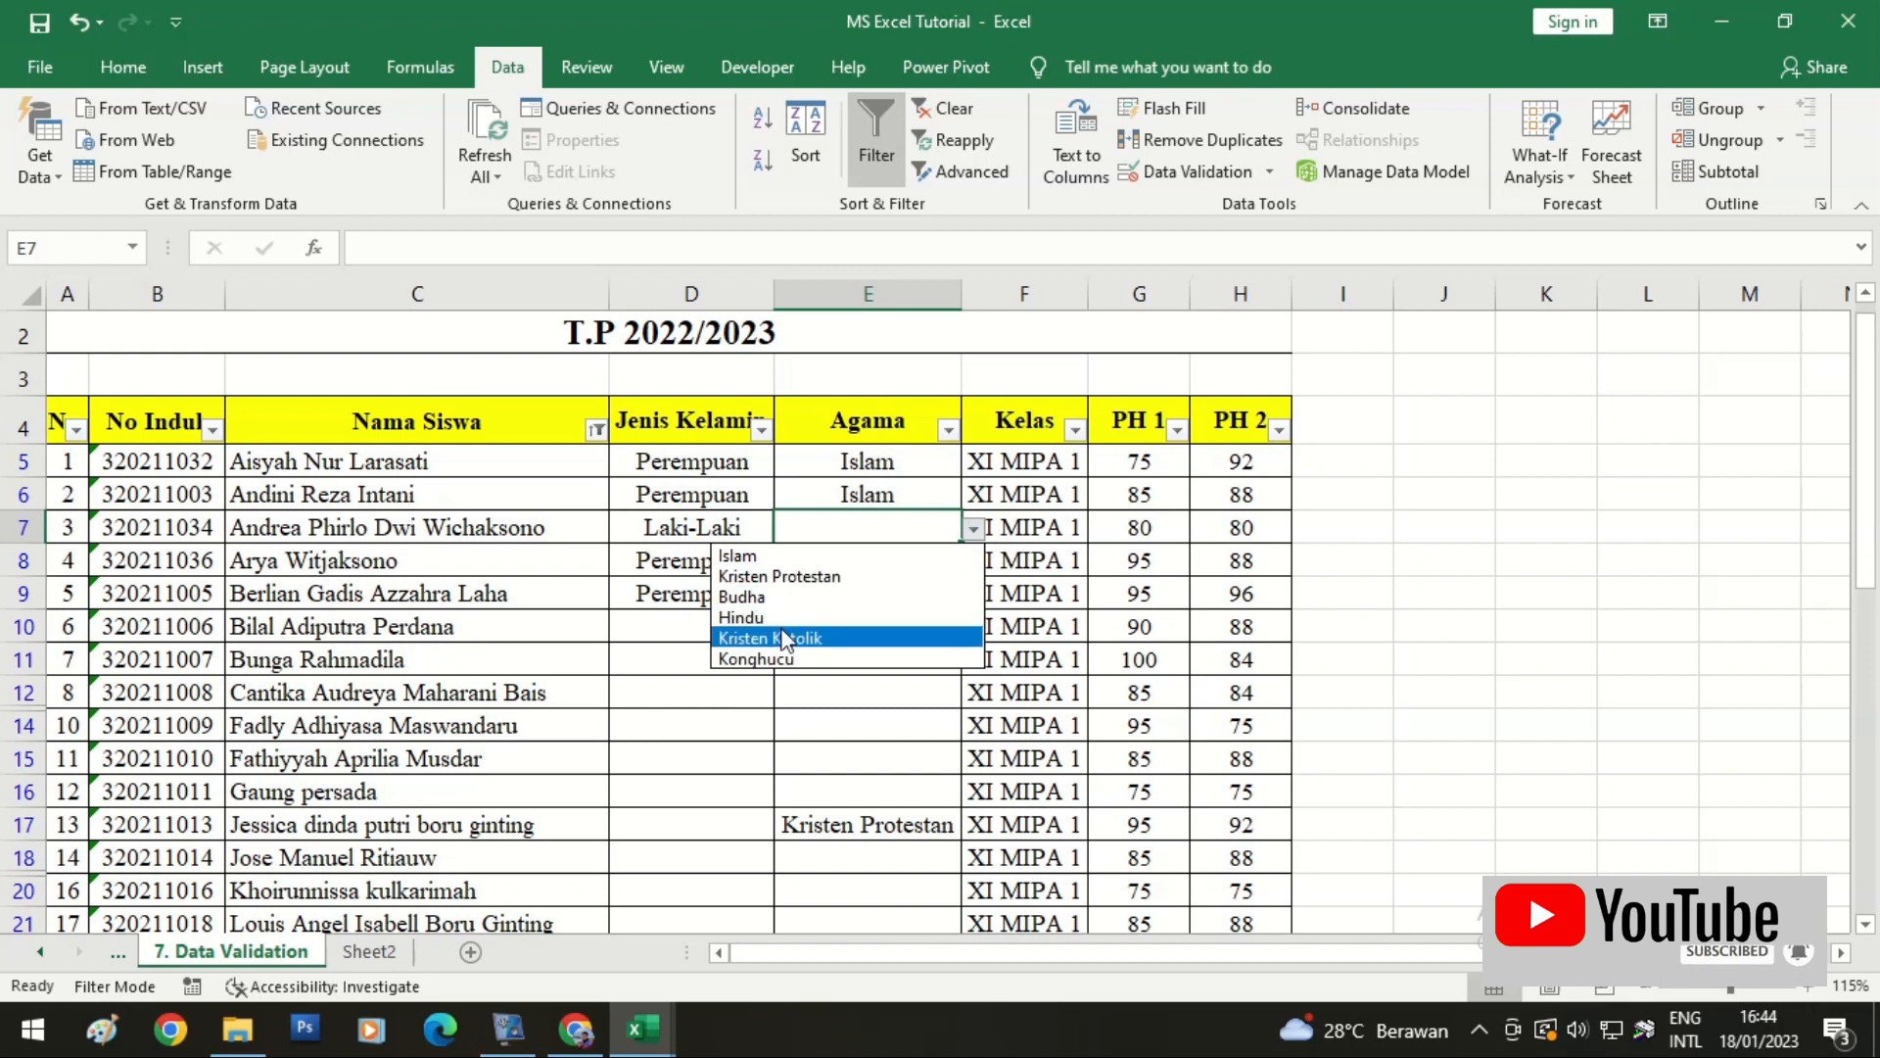
left_click(774, 617)
left_click(896, 563)
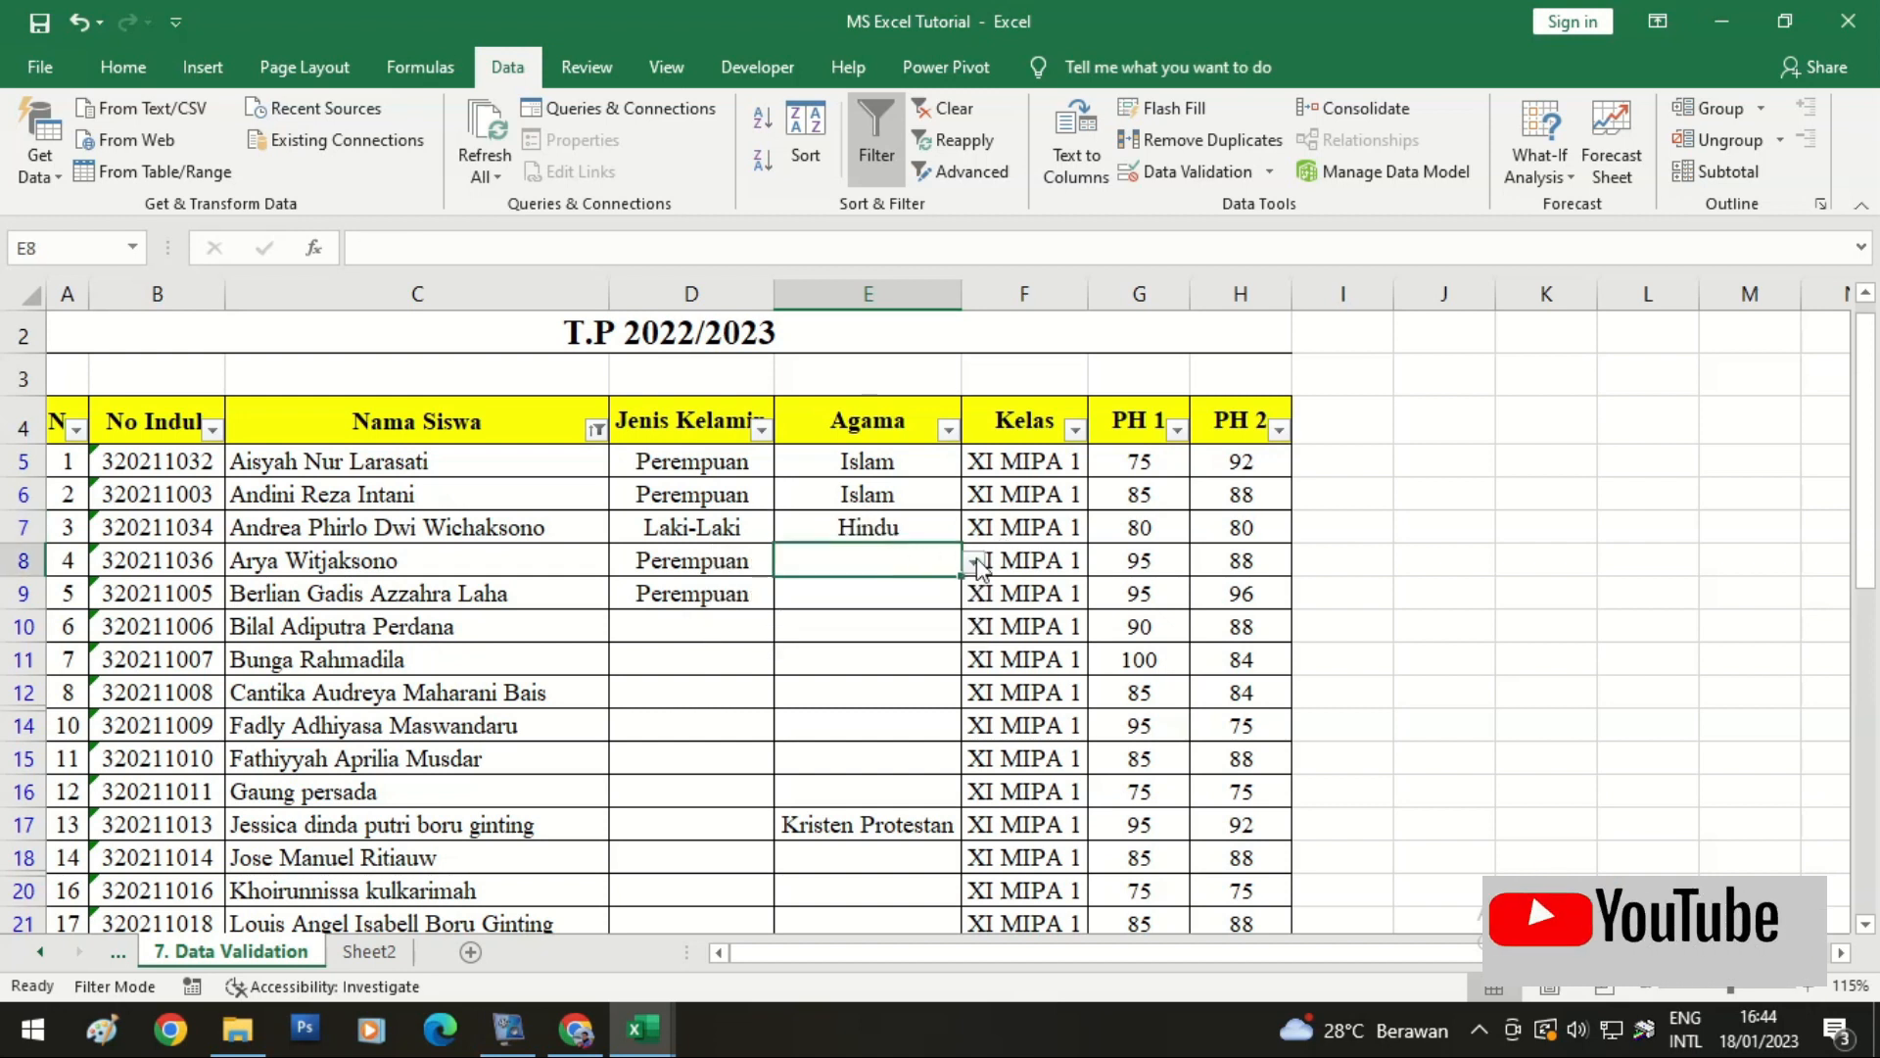
left_click(974, 562)
left_click(788, 665)
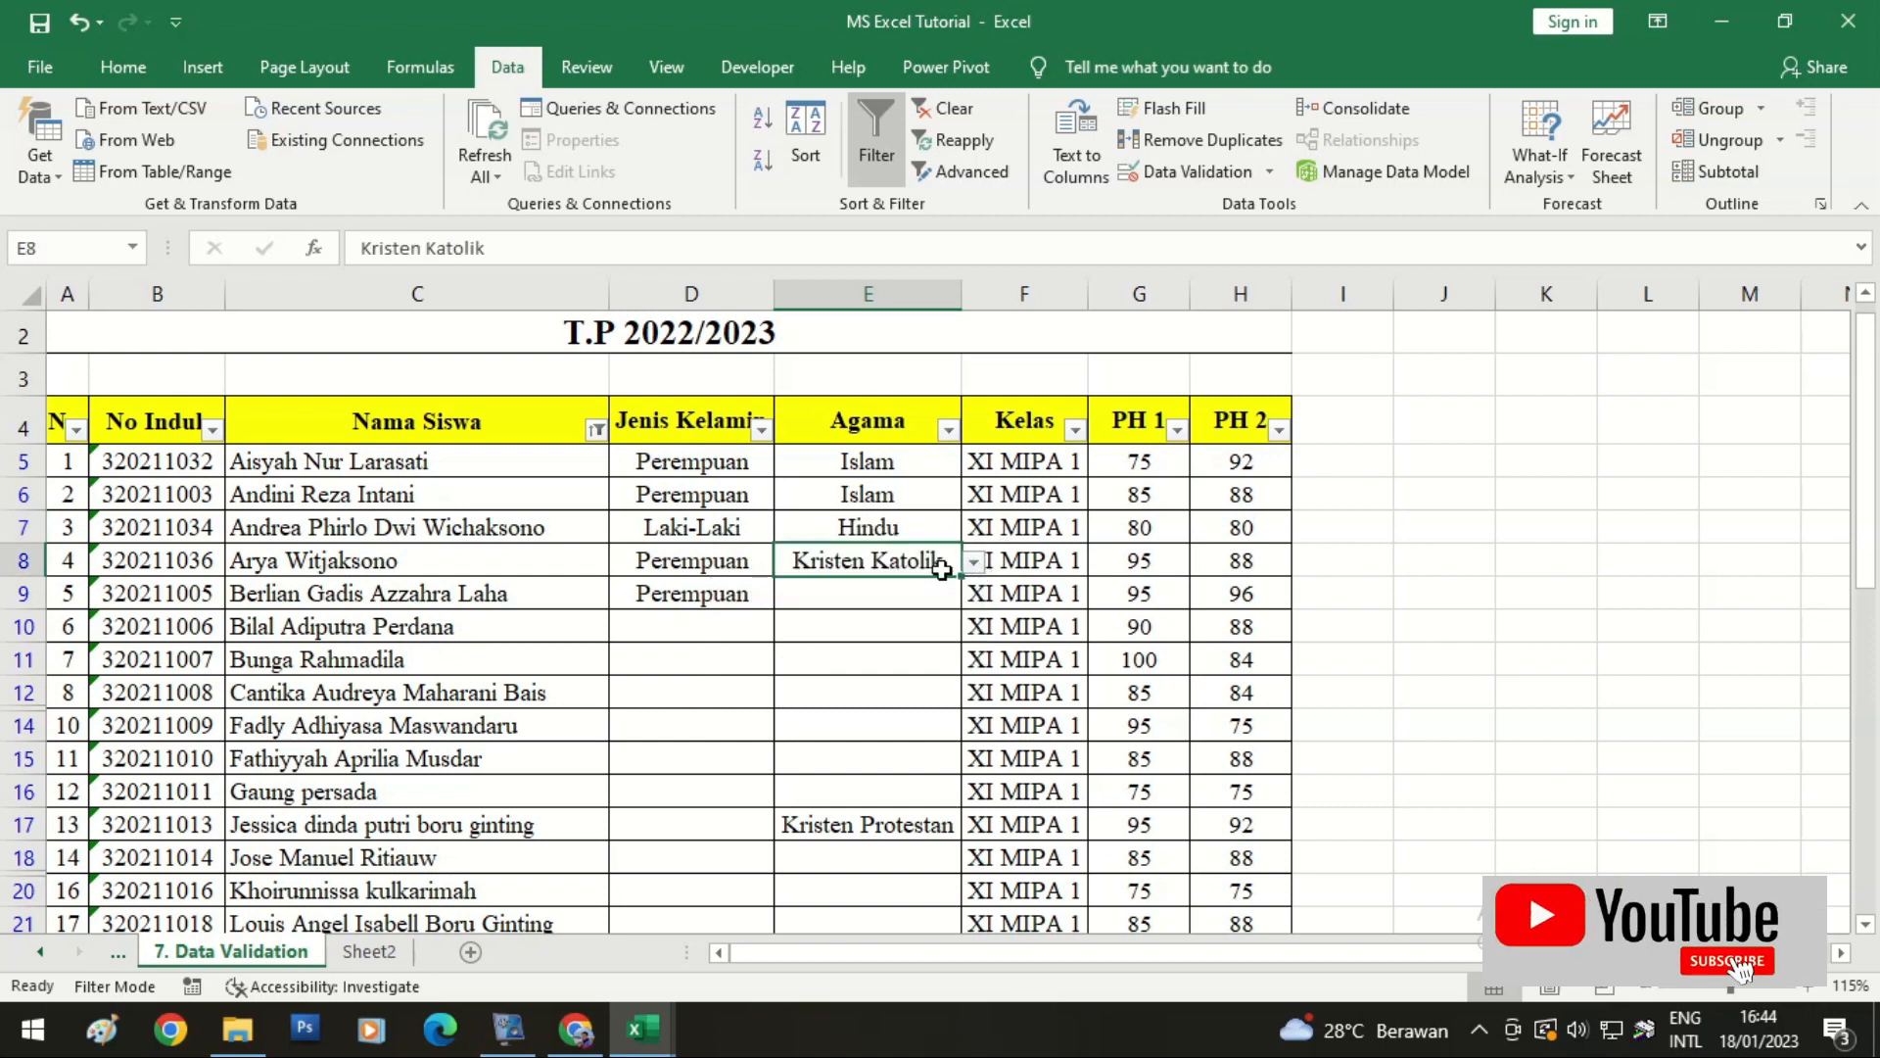
Step: Choose Islam from the validation list in both E9 and E10 of the Agama column
left_click(840, 597)
left_click(688, 626)
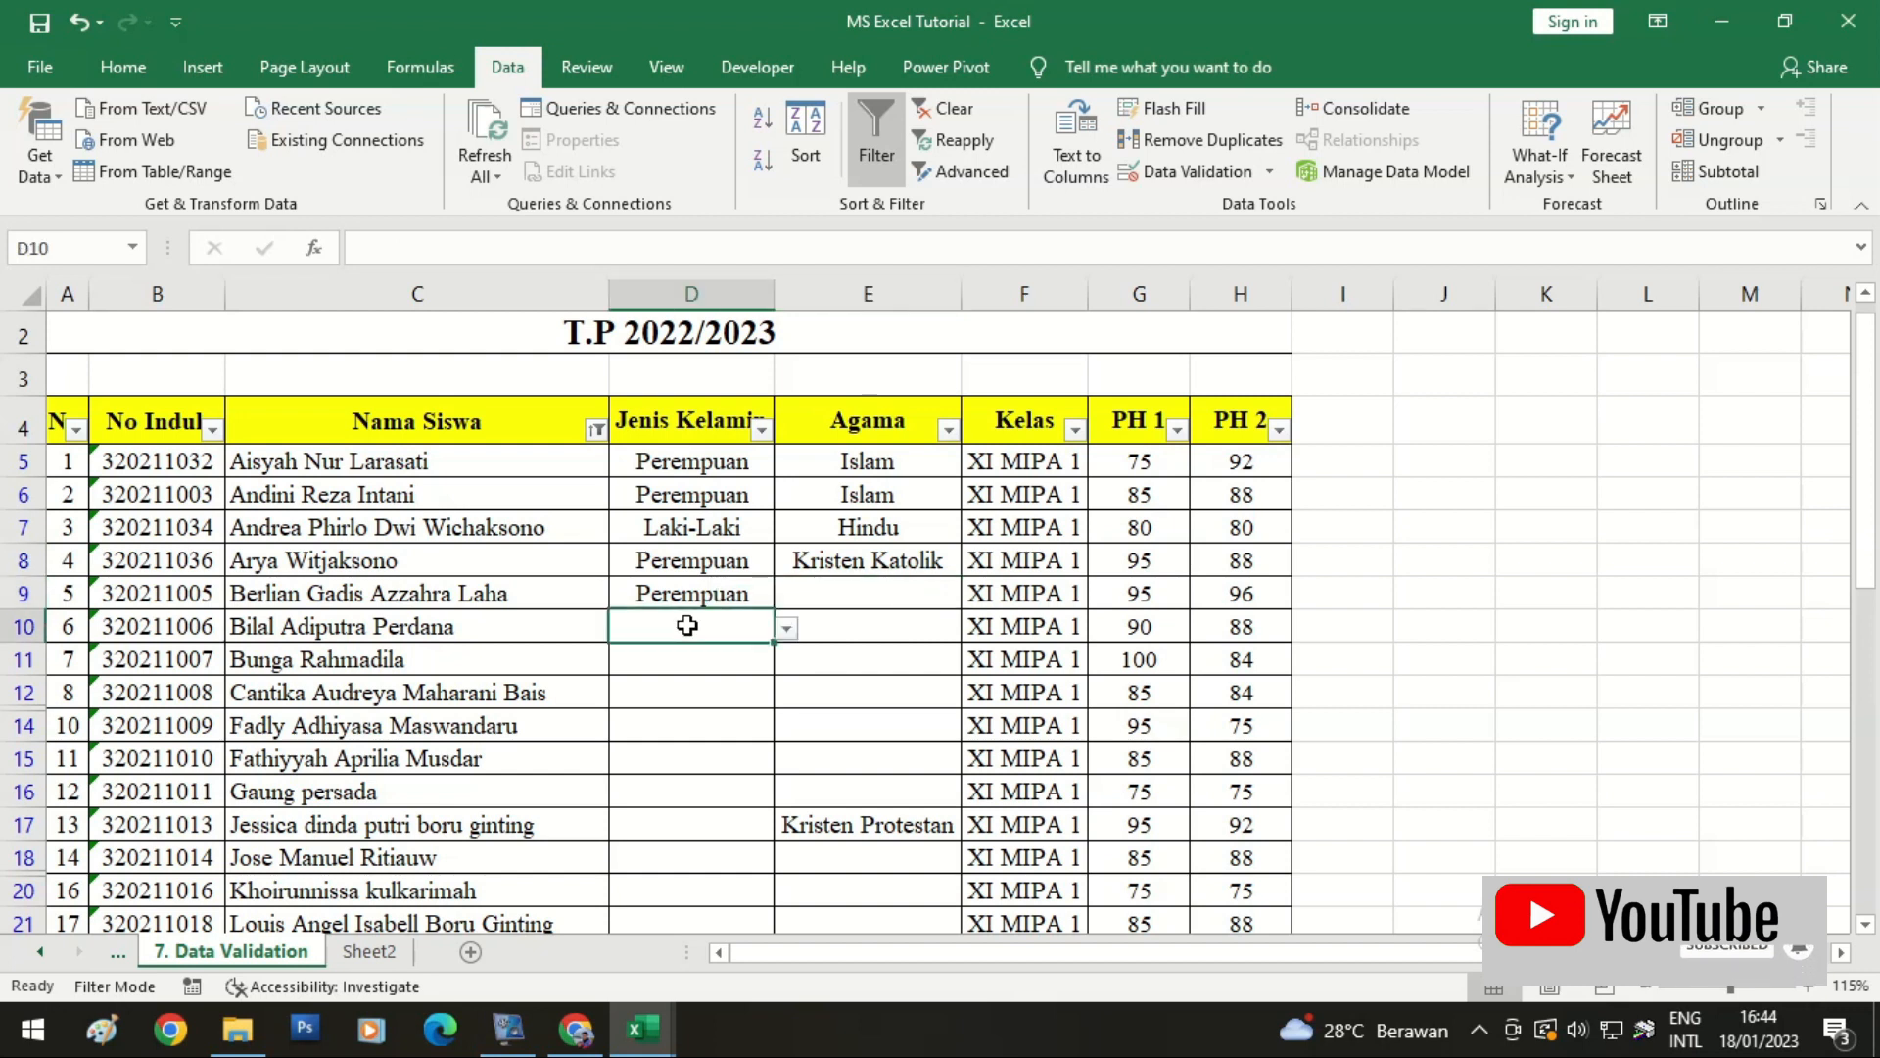
key("Right")
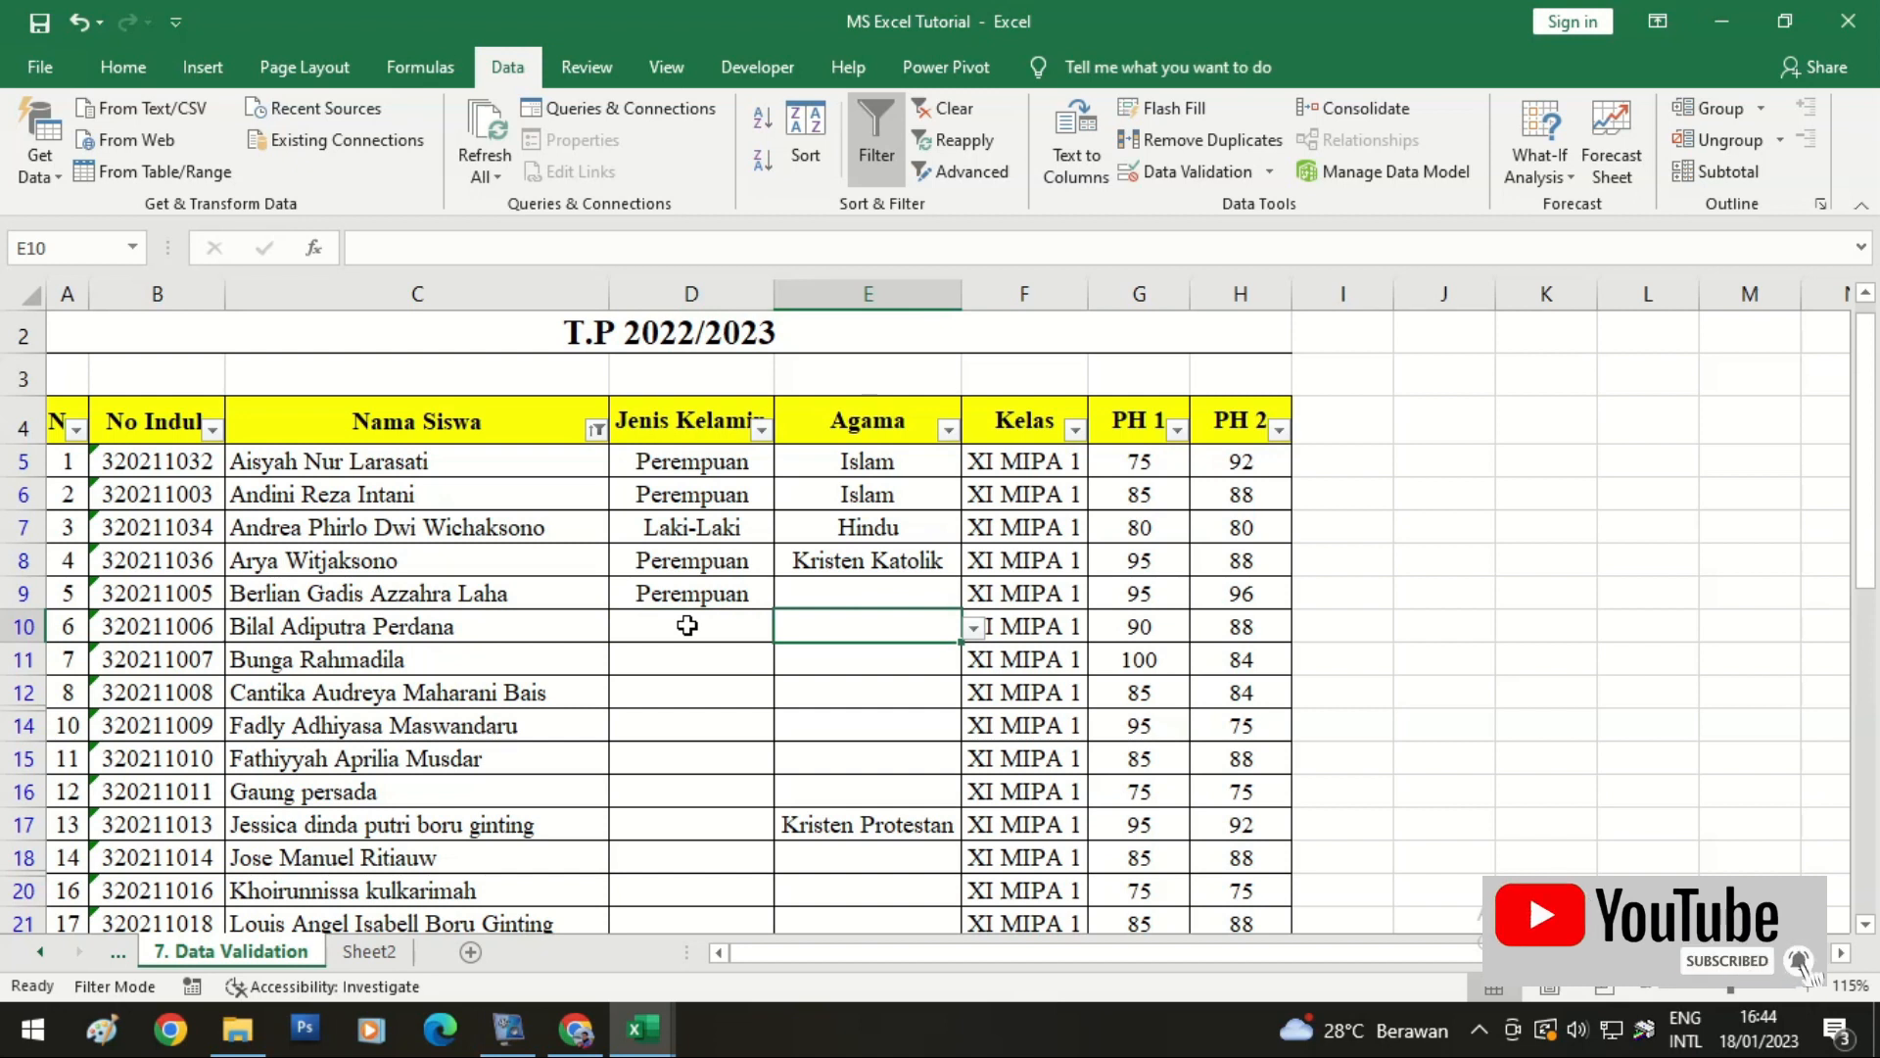
left_click(859, 587)
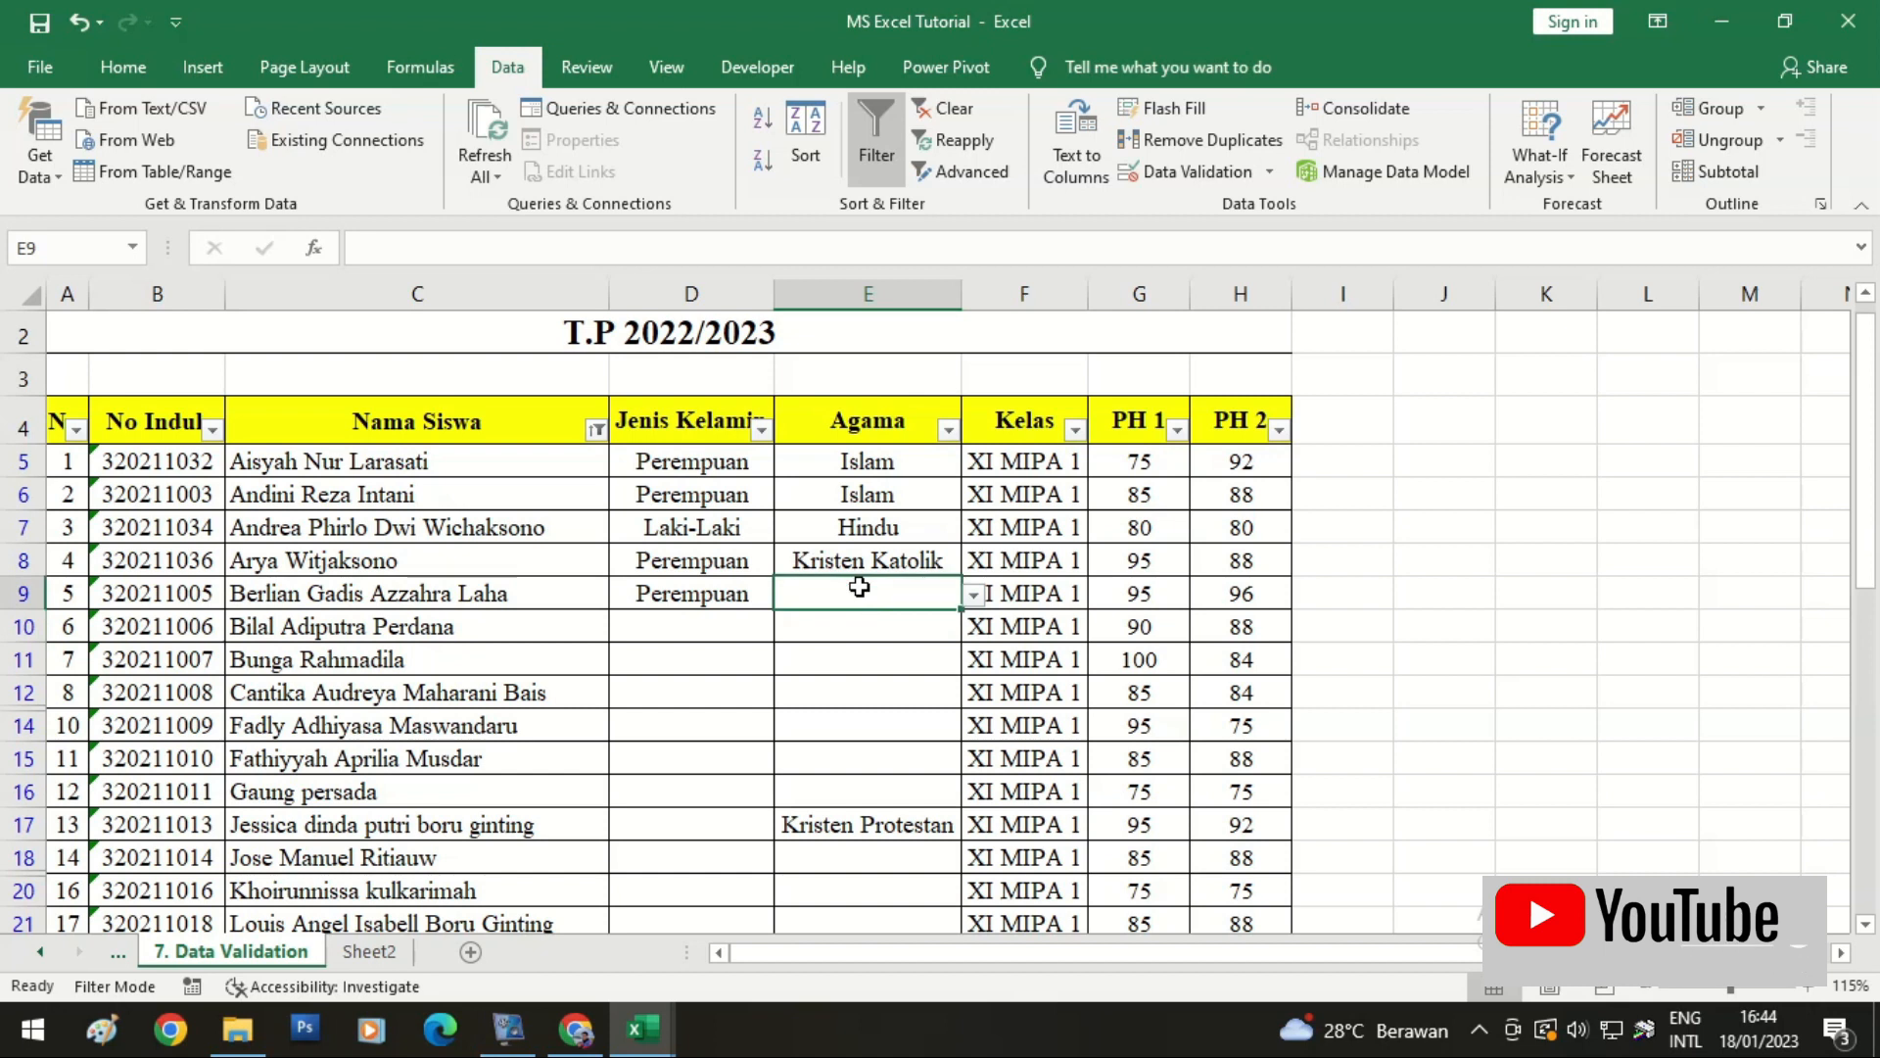
left_click(974, 596)
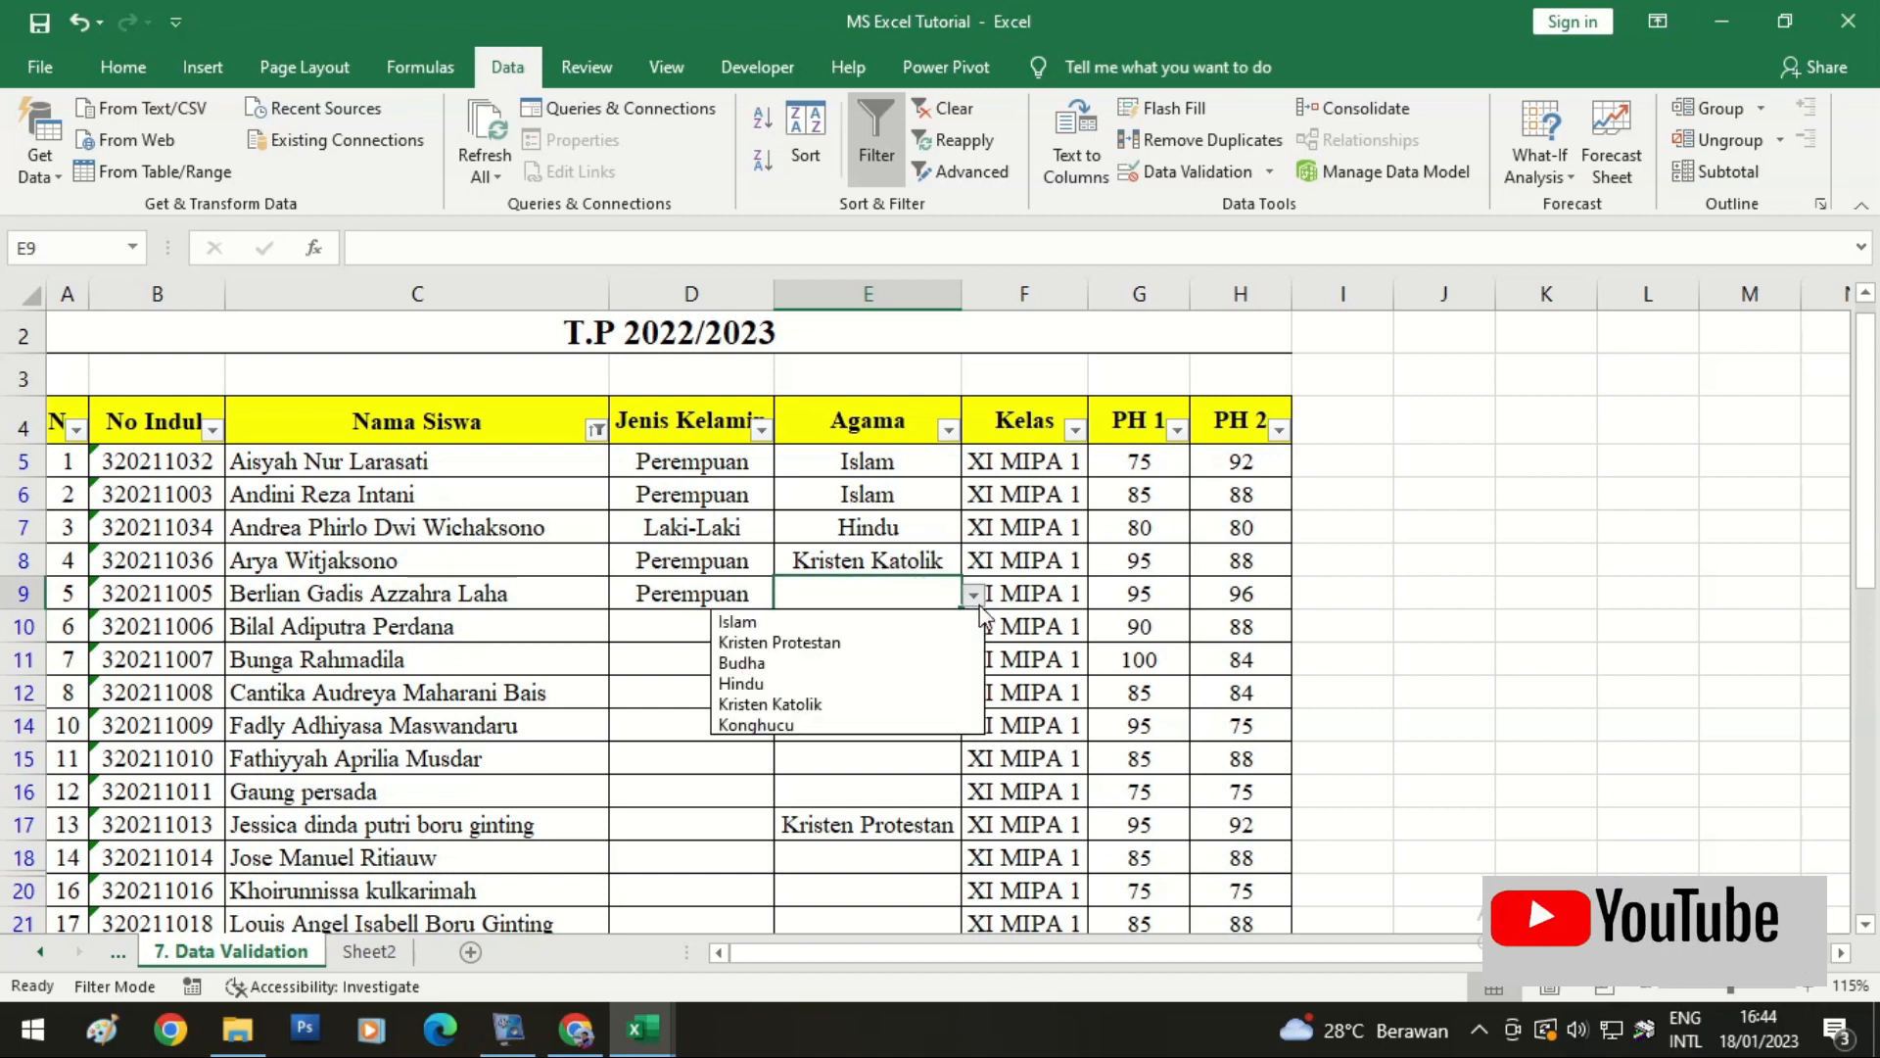
left_click(948, 623)
left_click(948, 625)
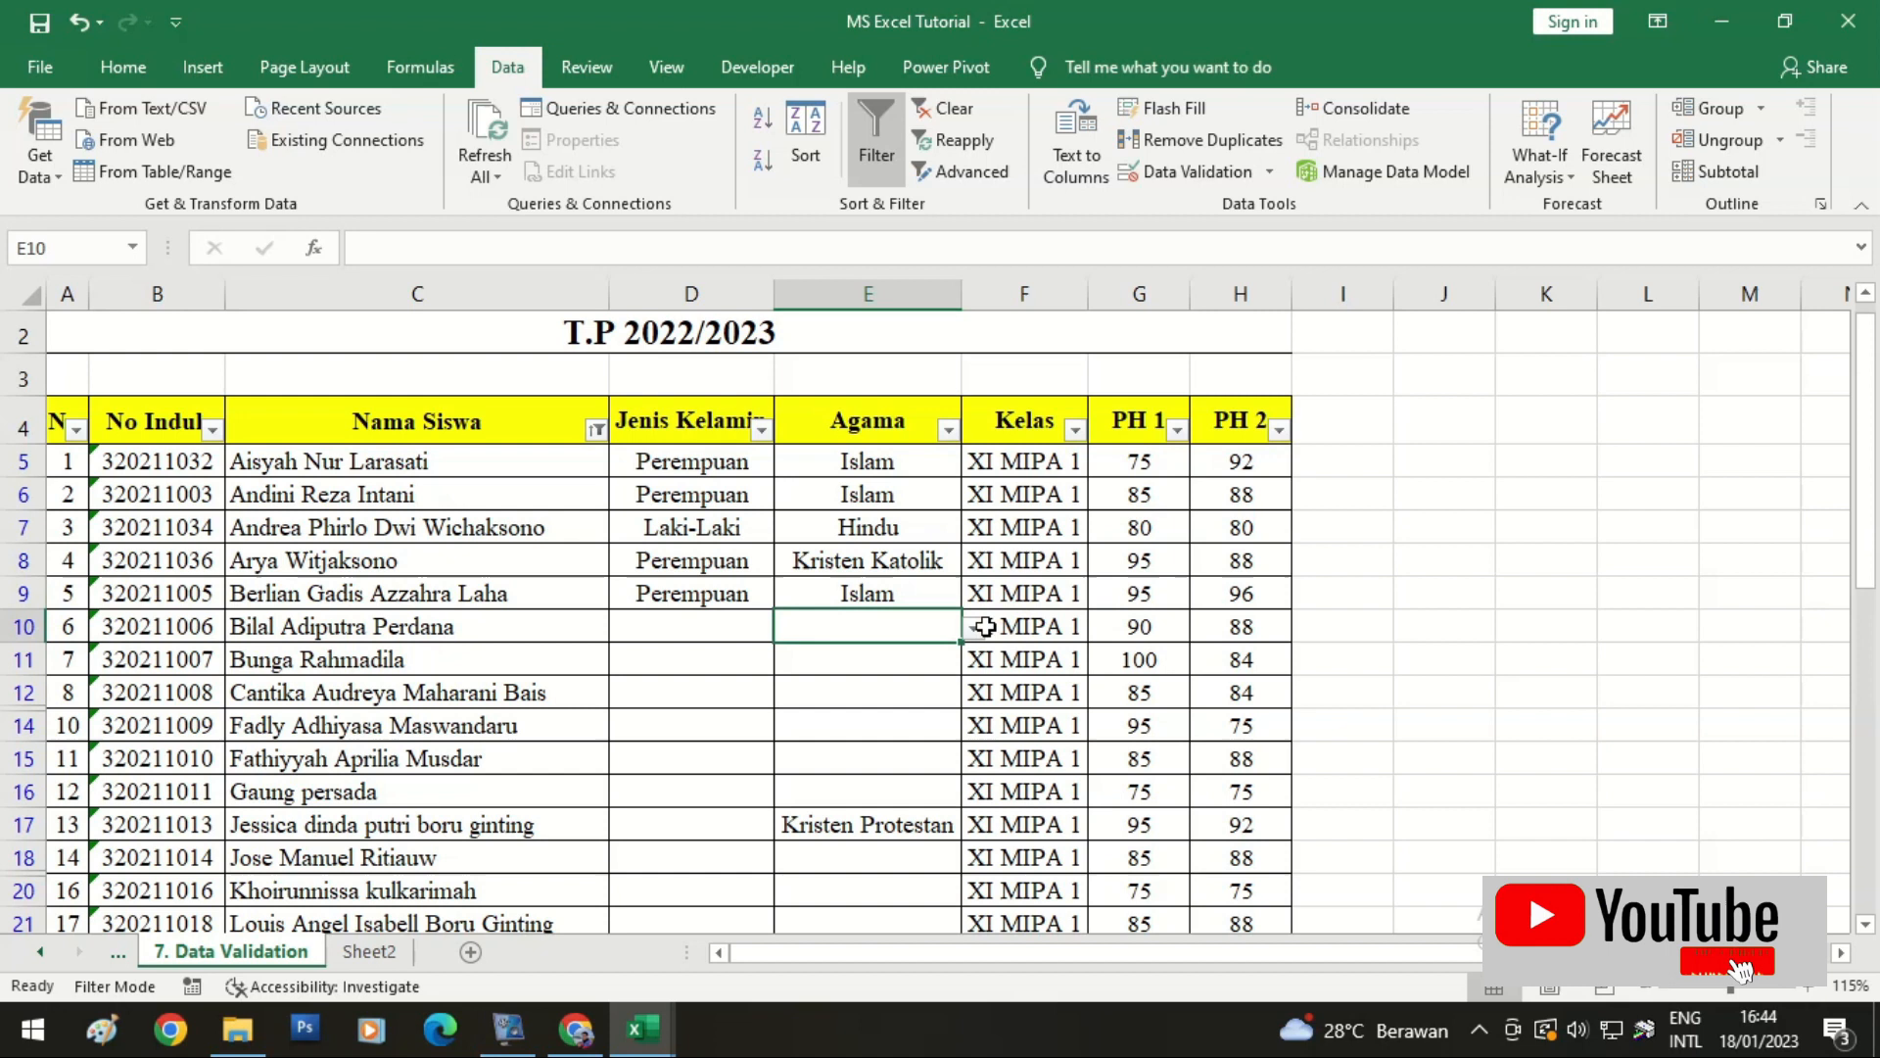
left_click(984, 627)
left_click(852, 650)
left_click(855, 666)
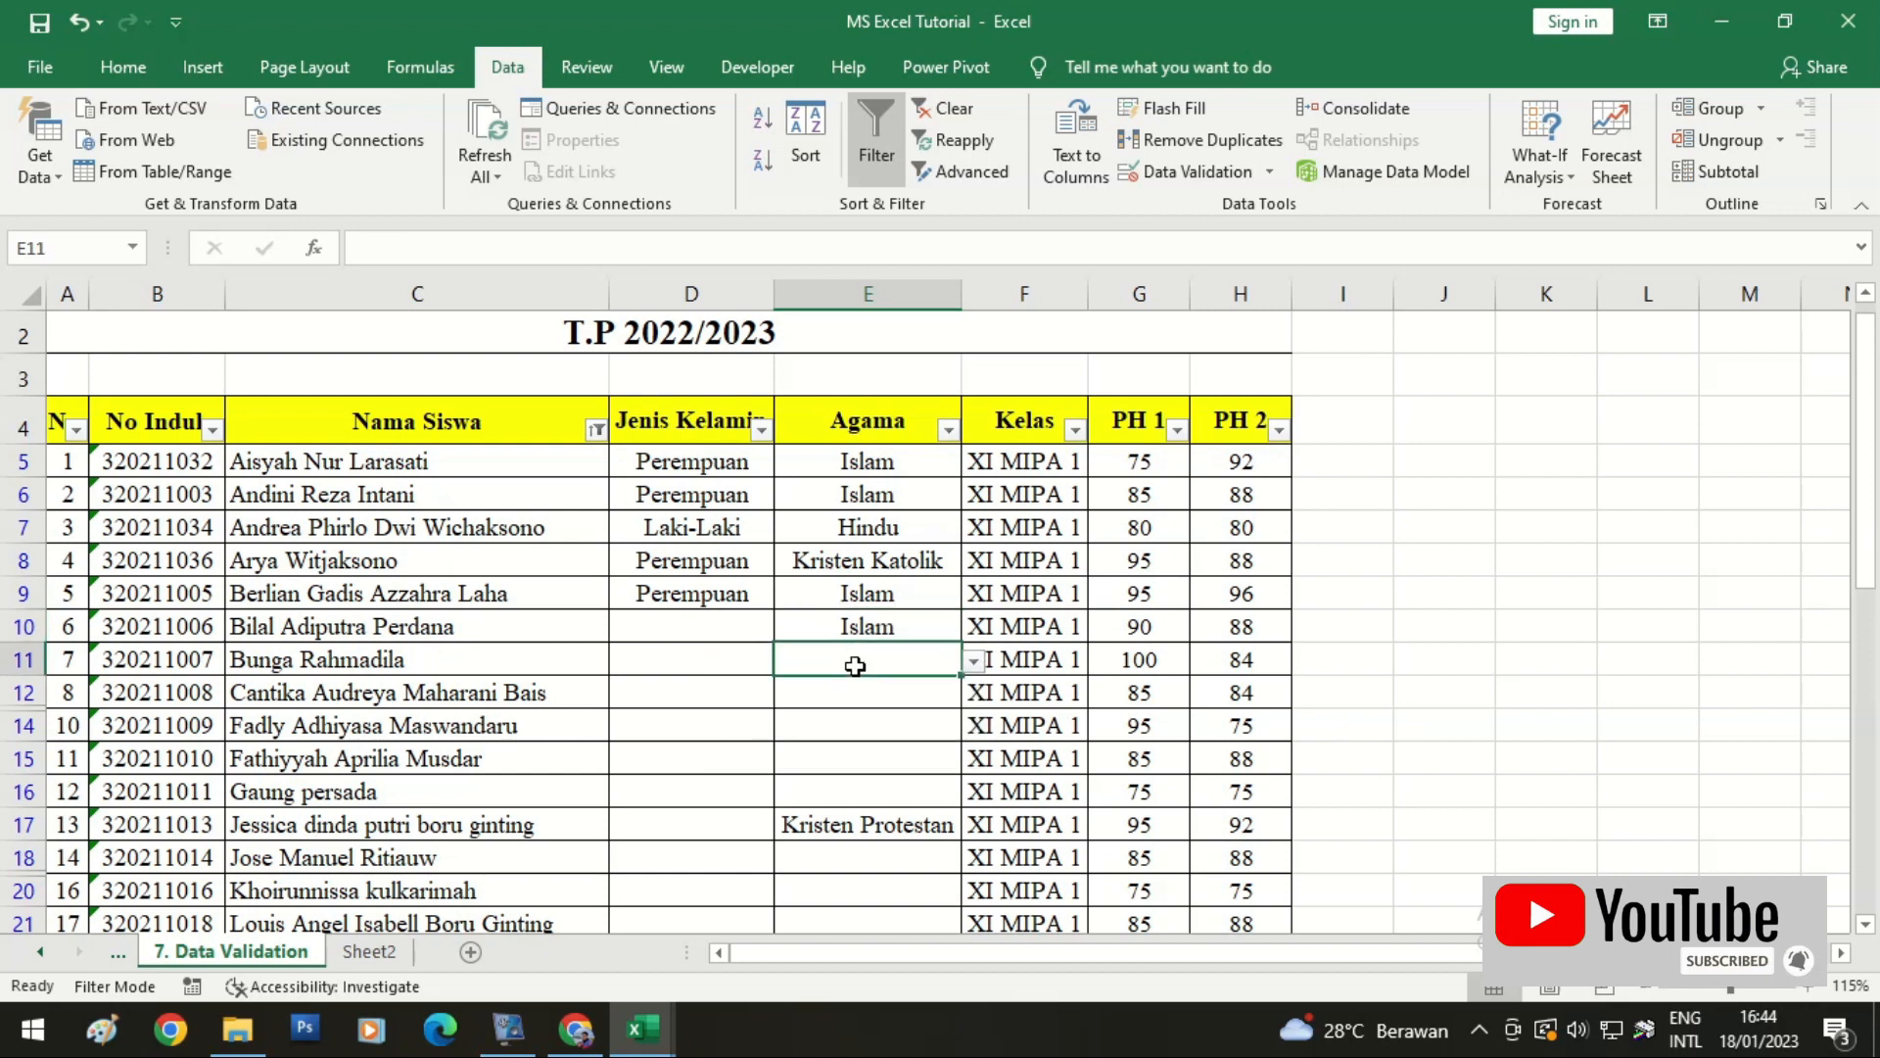
Step: Choose Laki-Laki in D10 from the Jenis Kelamin validation list, and select empty cell J8 outside the table
left_click(725, 615)
left_click(786, 628)
left_click(670, 655)
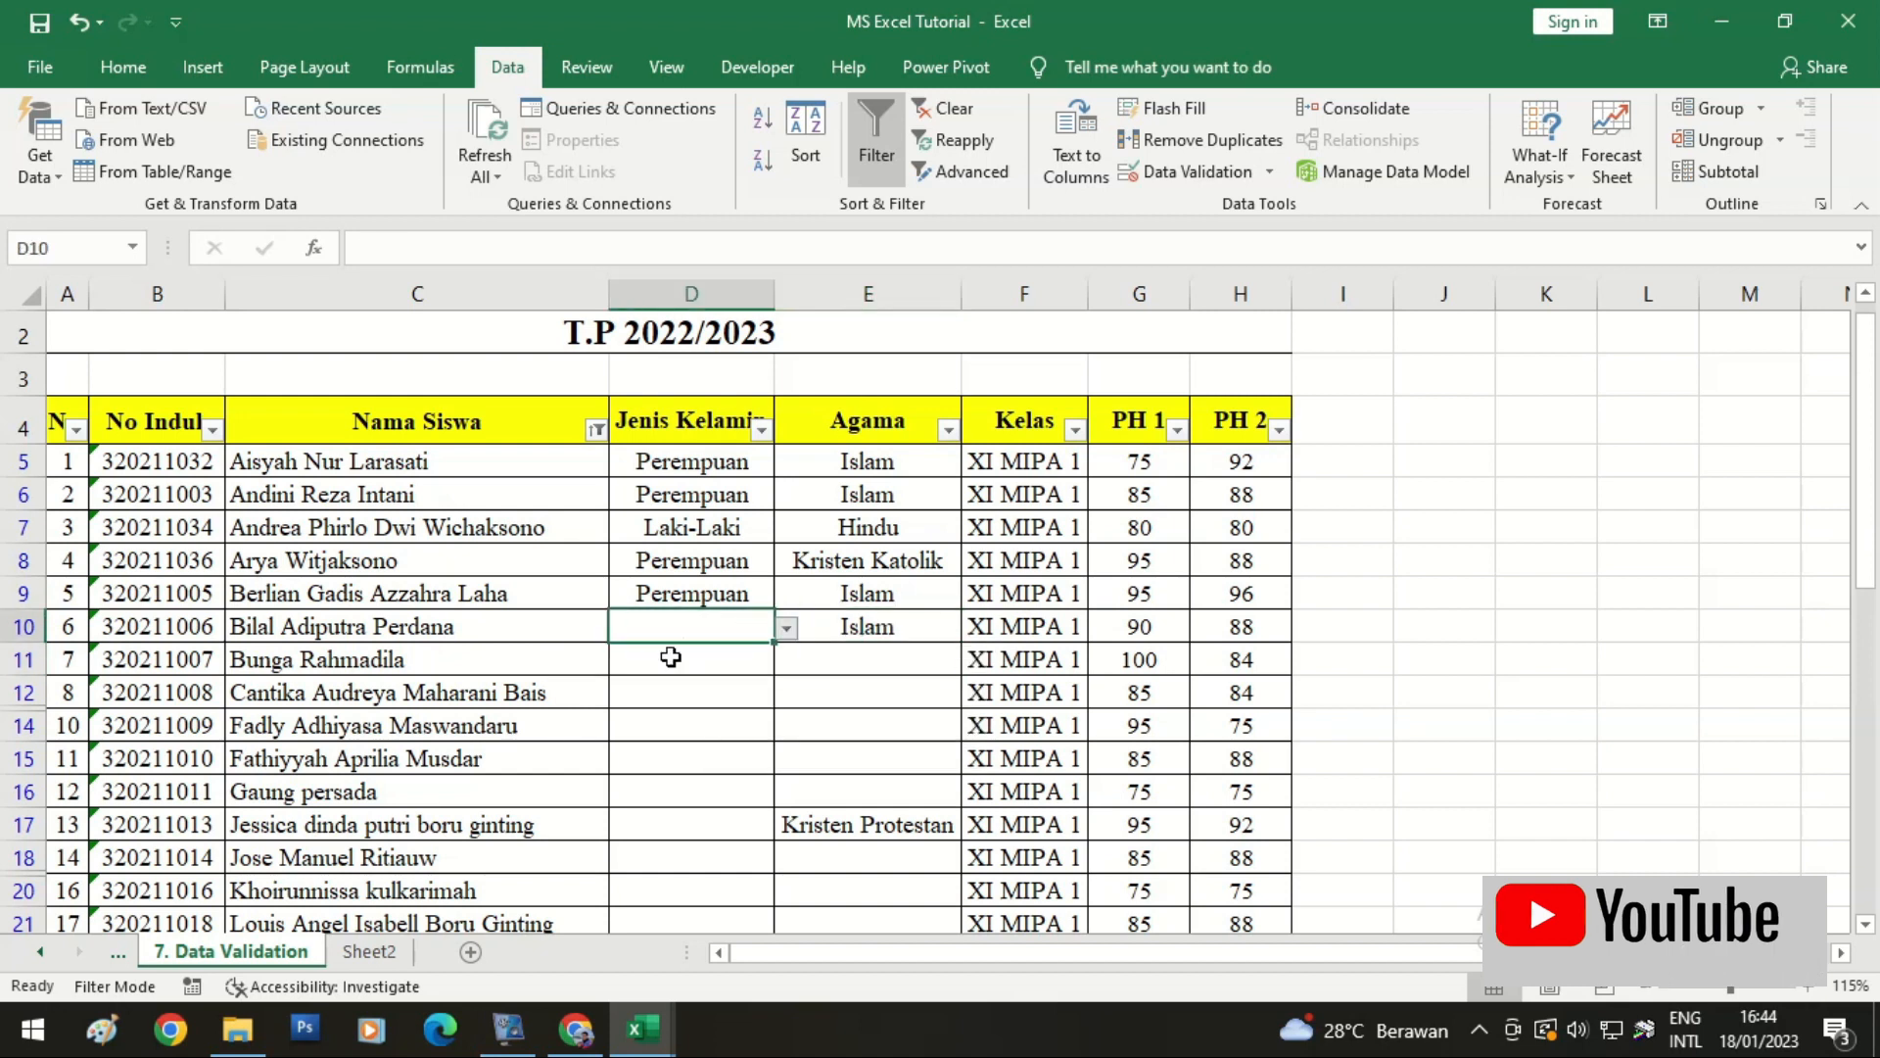
left_click(797, 662)
left_click(1447, 561)
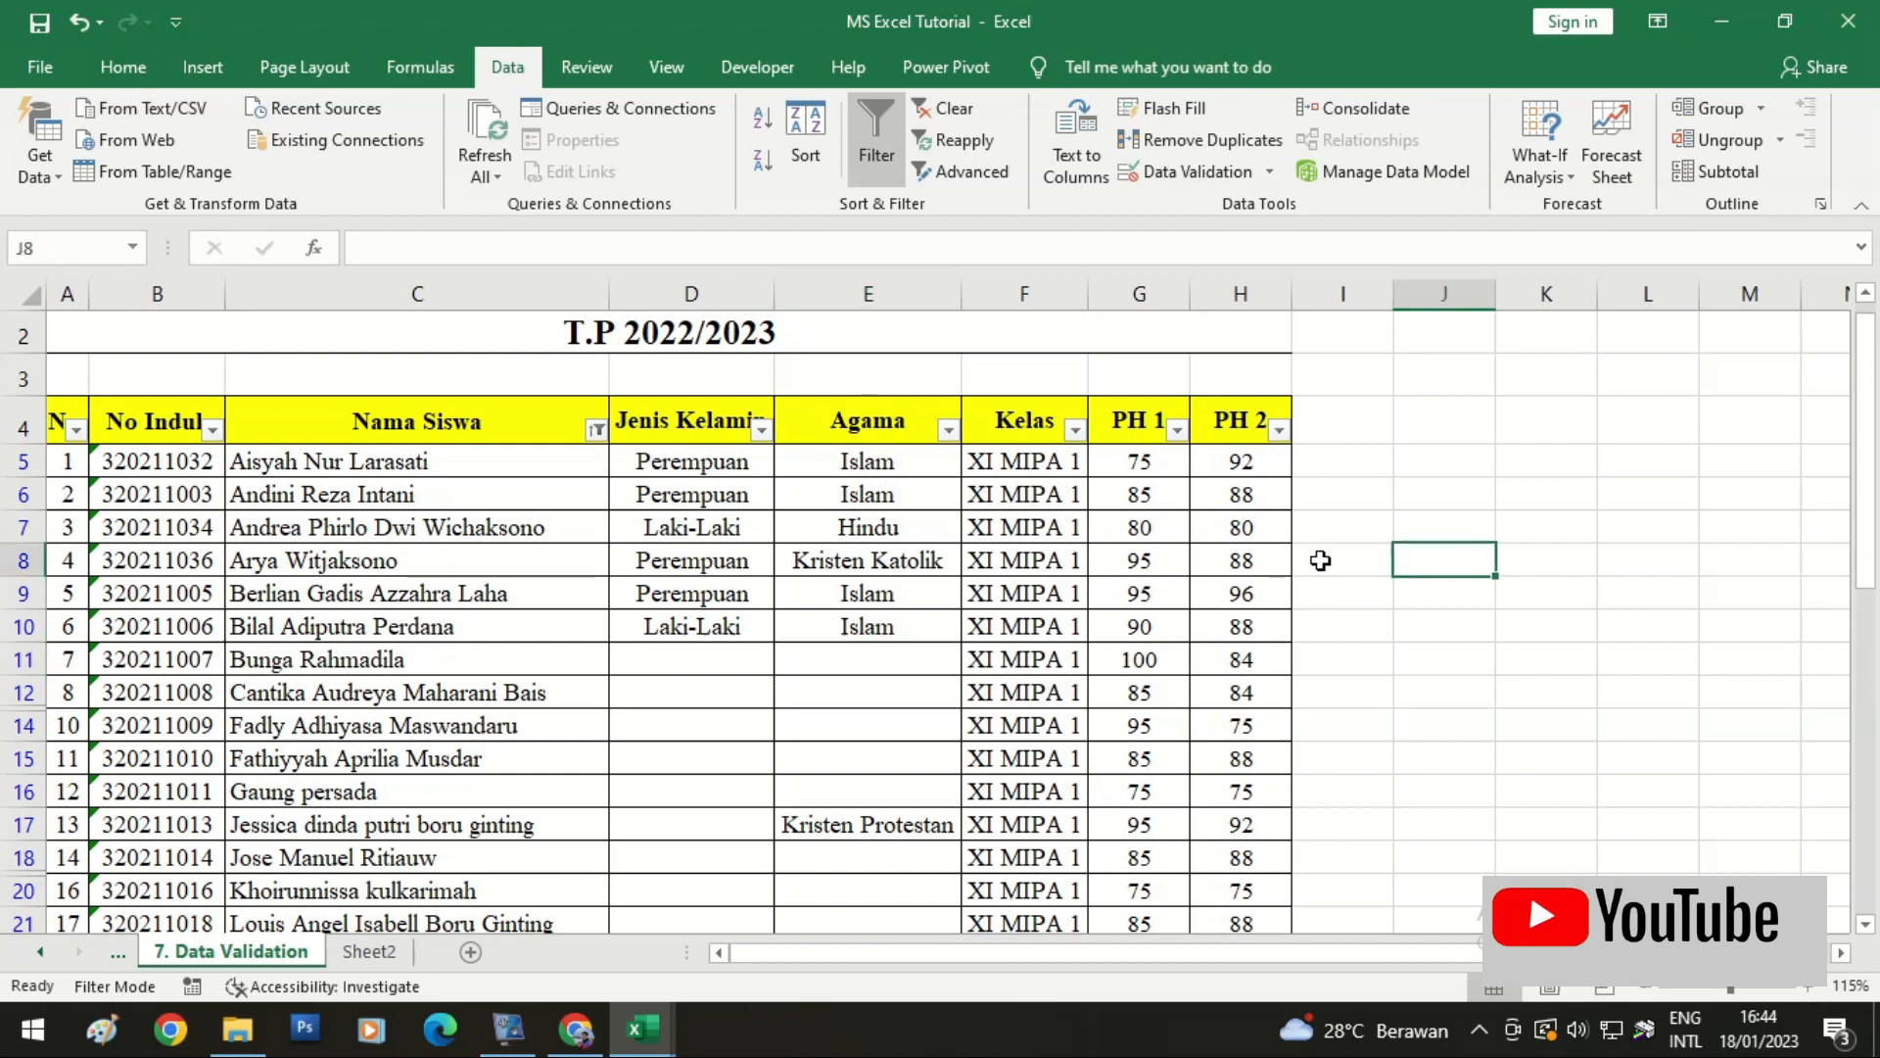